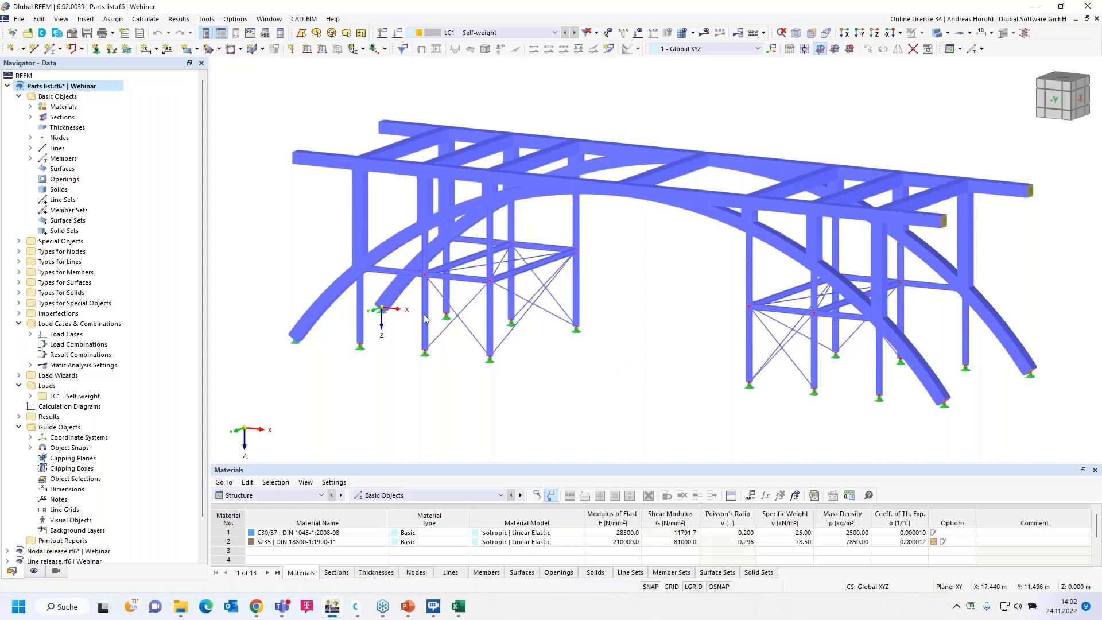
Generate the parts lists for the bridge model and enlarge the results table area.
{"action": "left_click", "coordinate": [147, 20]}
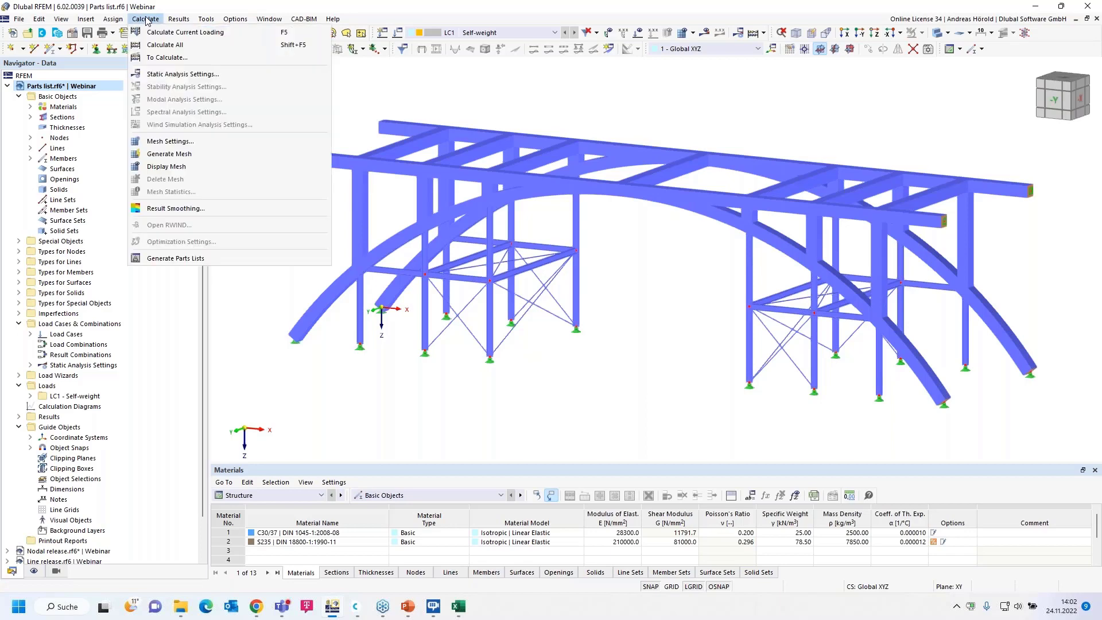
{"action": "left_click", "coordinate": [185, 261]}
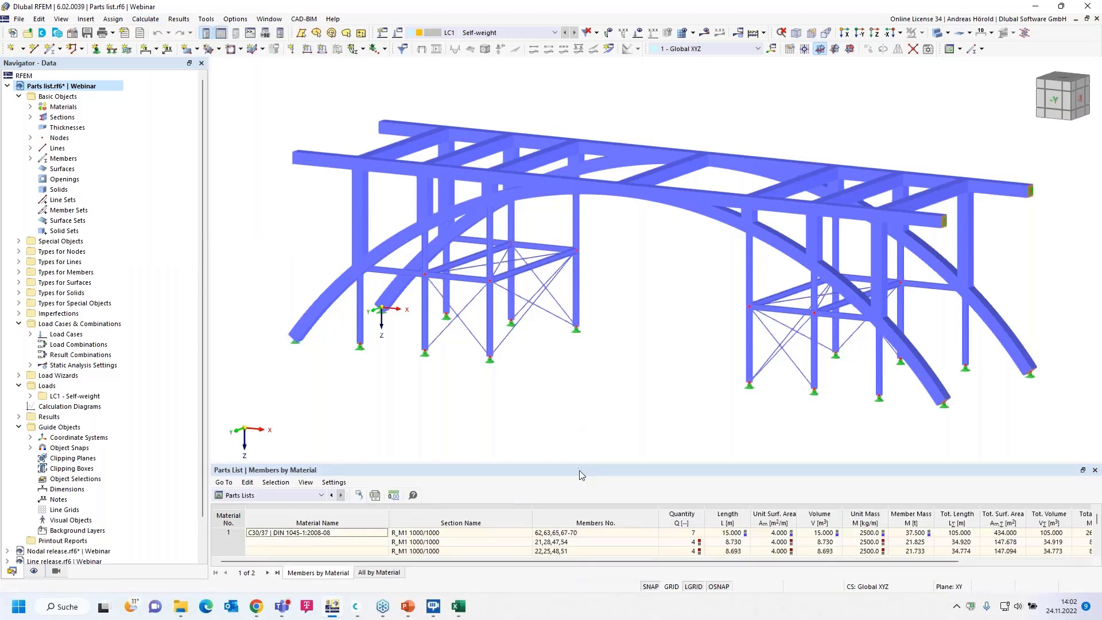
{"action": "left_click_drag", "start_coordinate": [580, 460], "coordinate": [577, 311]}
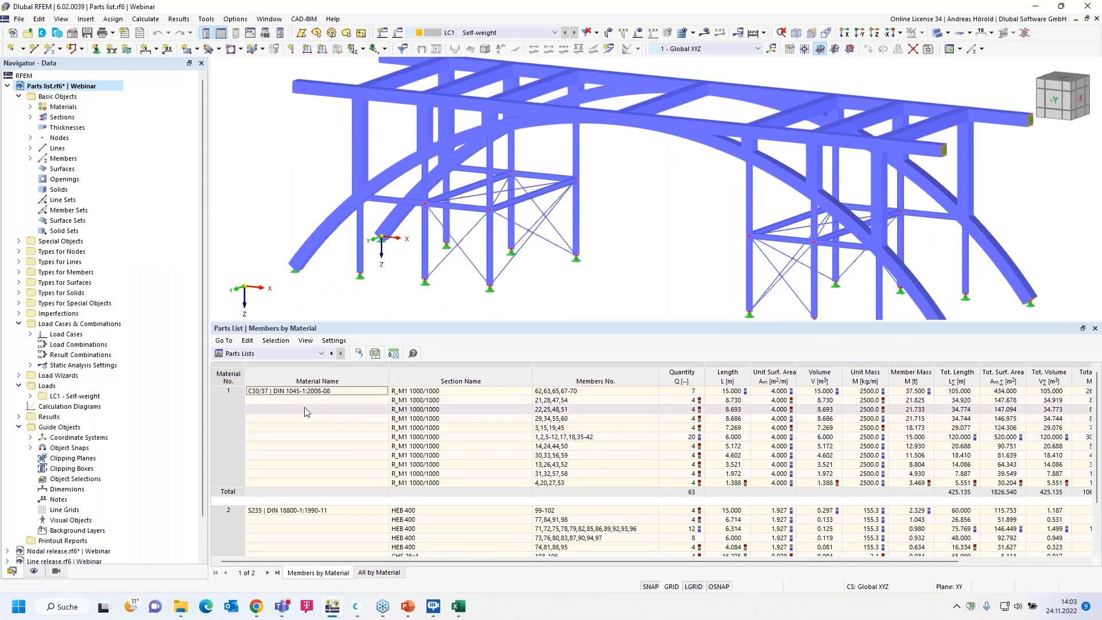
Examine the lengths, surface areas, volumes and masses in the Members by Material list and the All by Material summary.
{"action": "scroll", "coordinate": [305, 409], "scroll_direction": "down", "scroll_amount": 2}
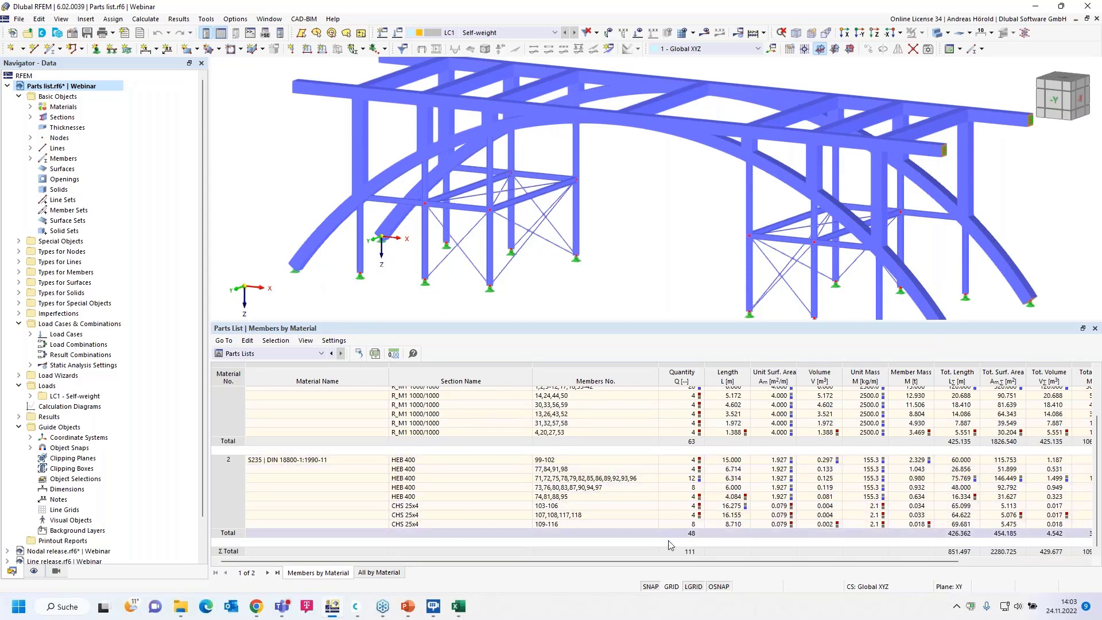
{"action": "scroll", "coordinate": [773, 571], "scroll_direction": "right", "scroll_amount": 3}
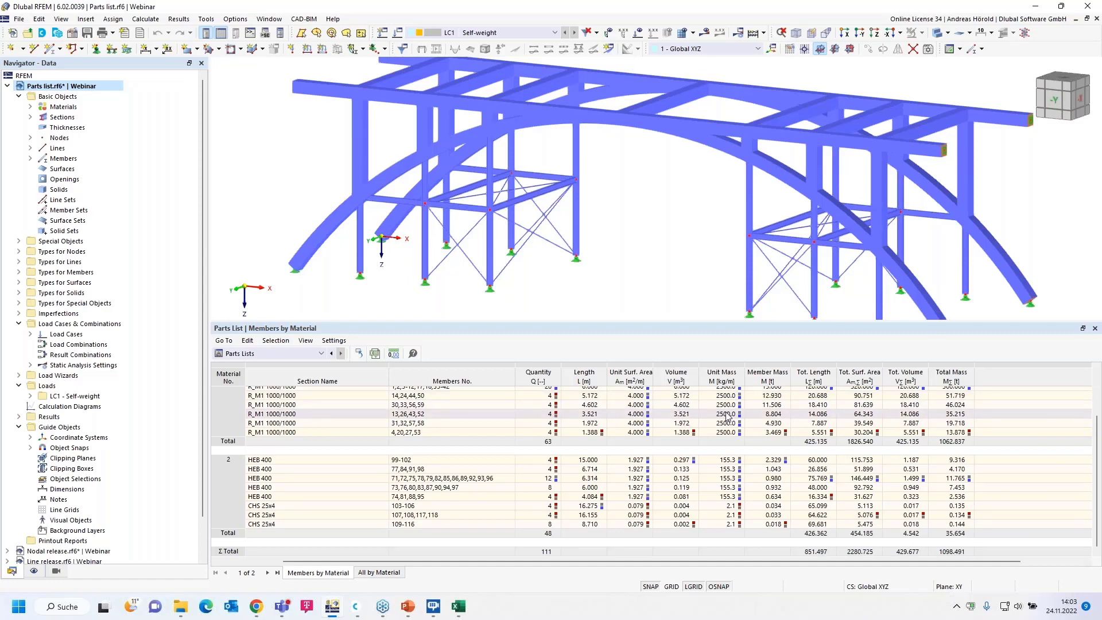
{"action": "scroll", "coordinate": [865, 412], "scroll_direction": "up", "scroll_amount": 2}
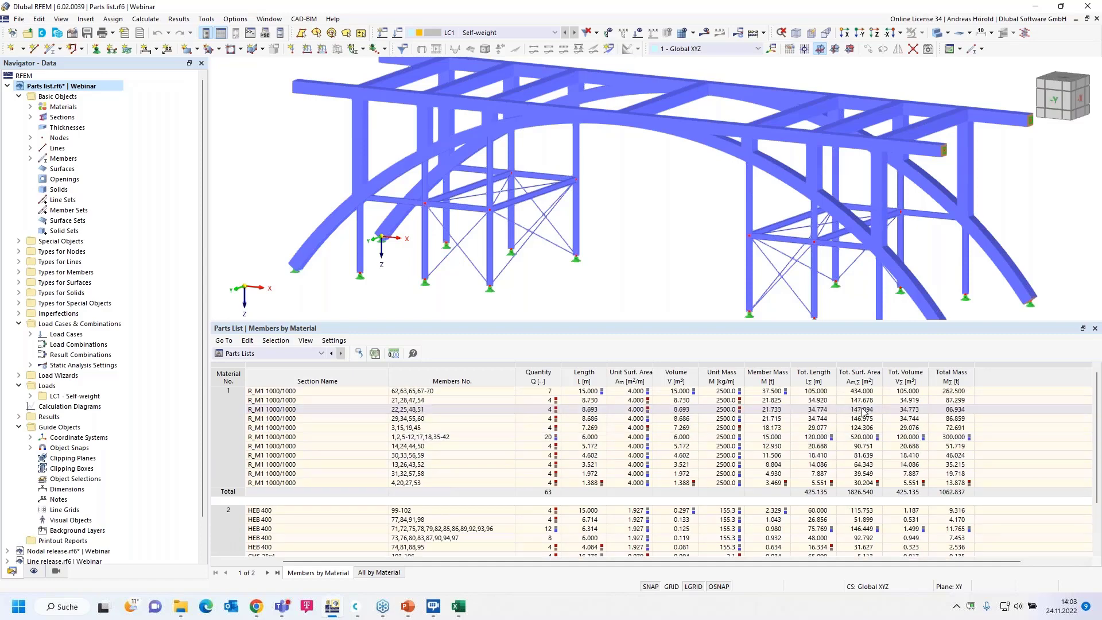
{"action": "scroll", "coordinate": [864, 412], "scroll_direction": "down", "scroll_amount": 2}
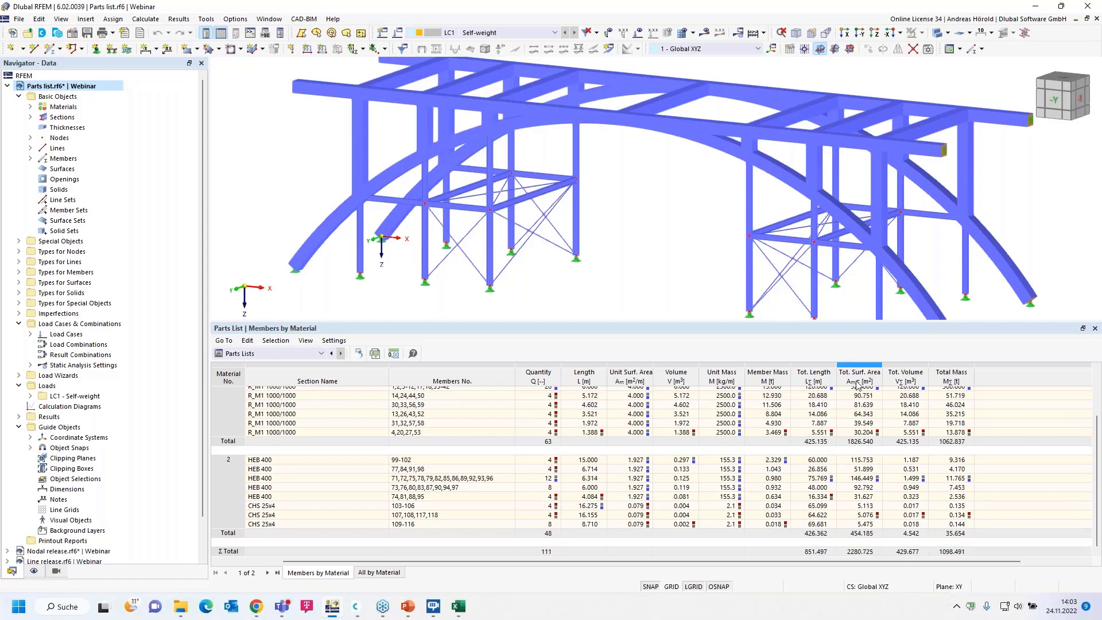
{"action": "left_click", "coordinate": [859, 488]}
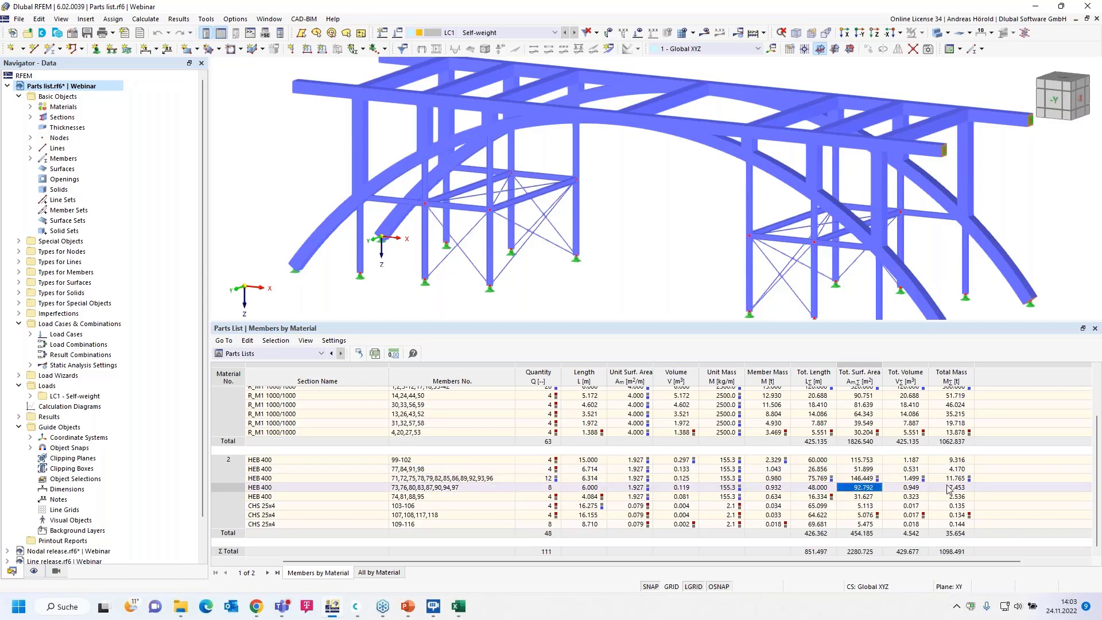
{"action": "left_click", "coordinate": [370, 573]}
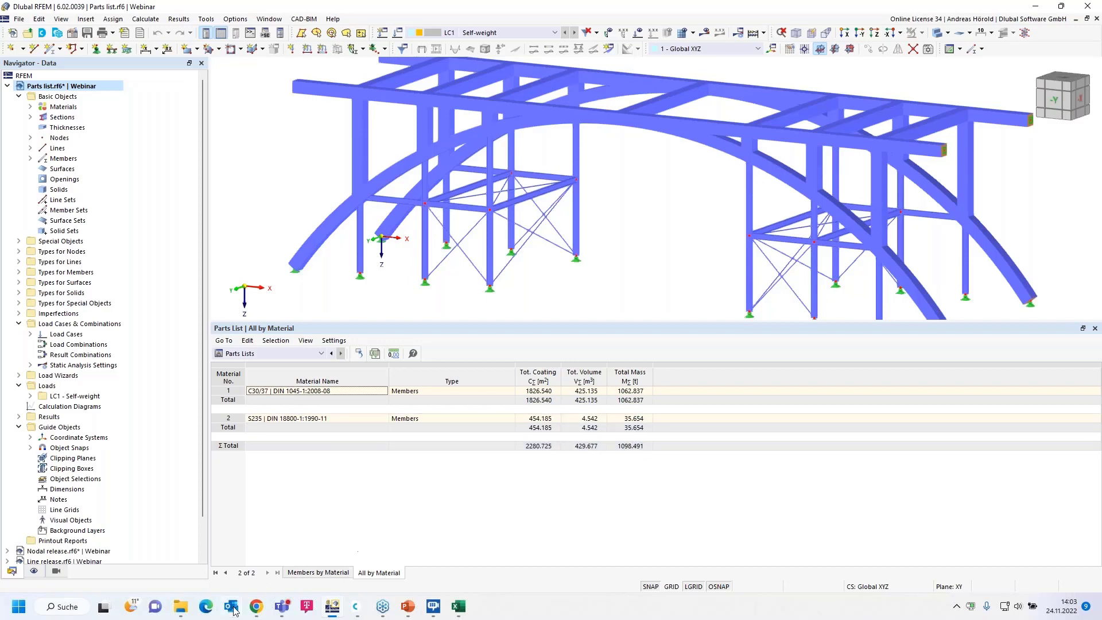
{"action": "left_click", "coordinate": [311, 573]}
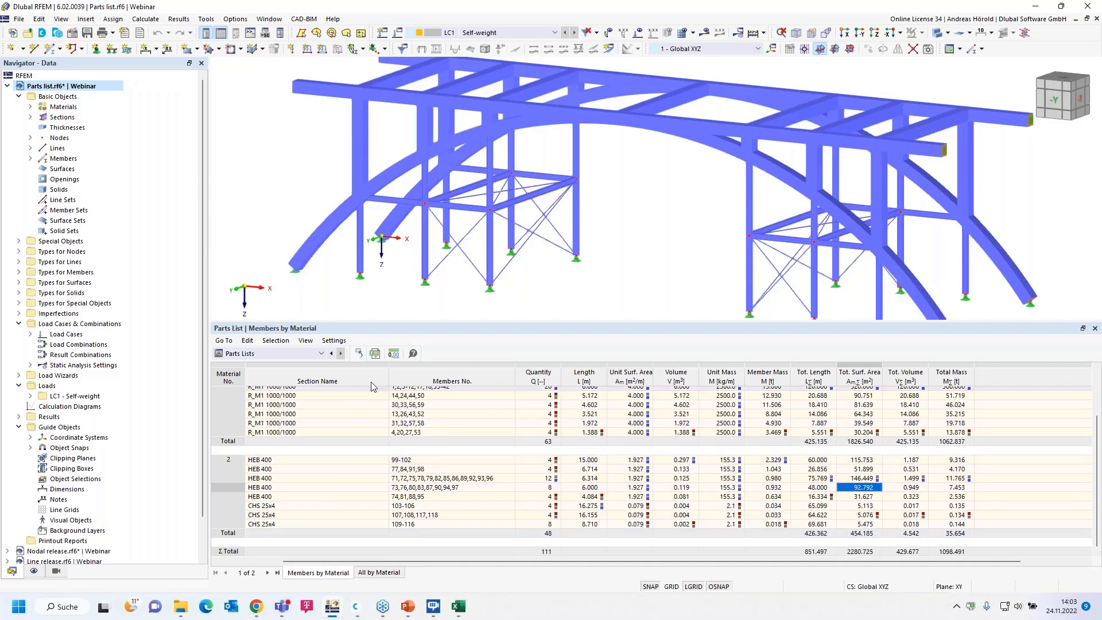
Export the Members by Material parts list to Excel and switch to the exported workbook.
{"action": "left_click", "coordinate": [375, 354]}
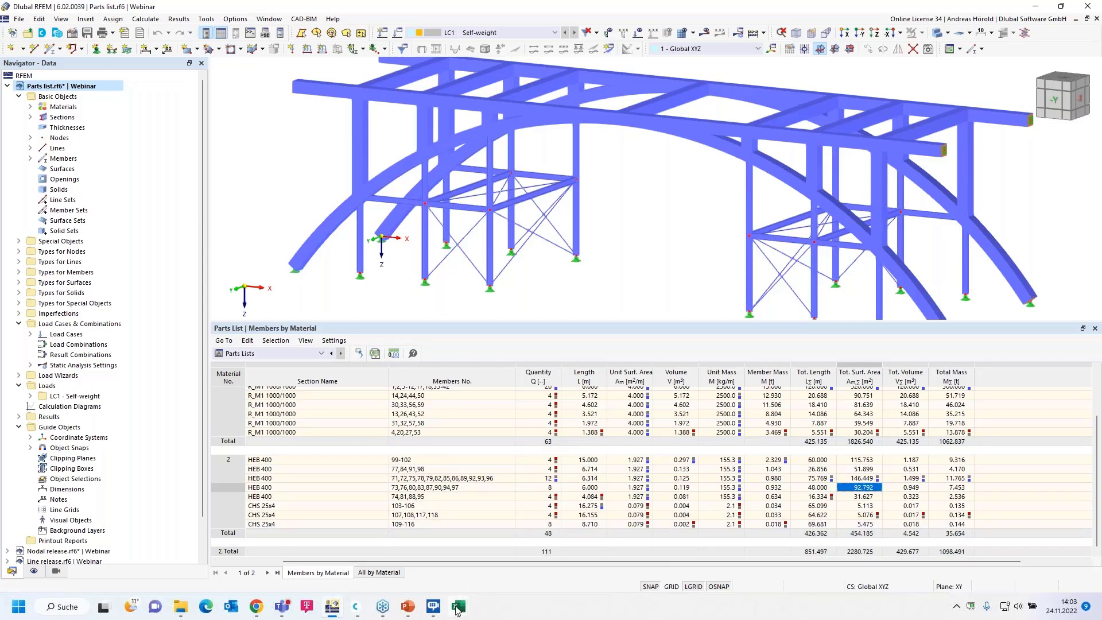
{"action": "mouse_move", "coordinate": [456, 609]}
{"action": "left_click", "coordinate": [518, 547]}
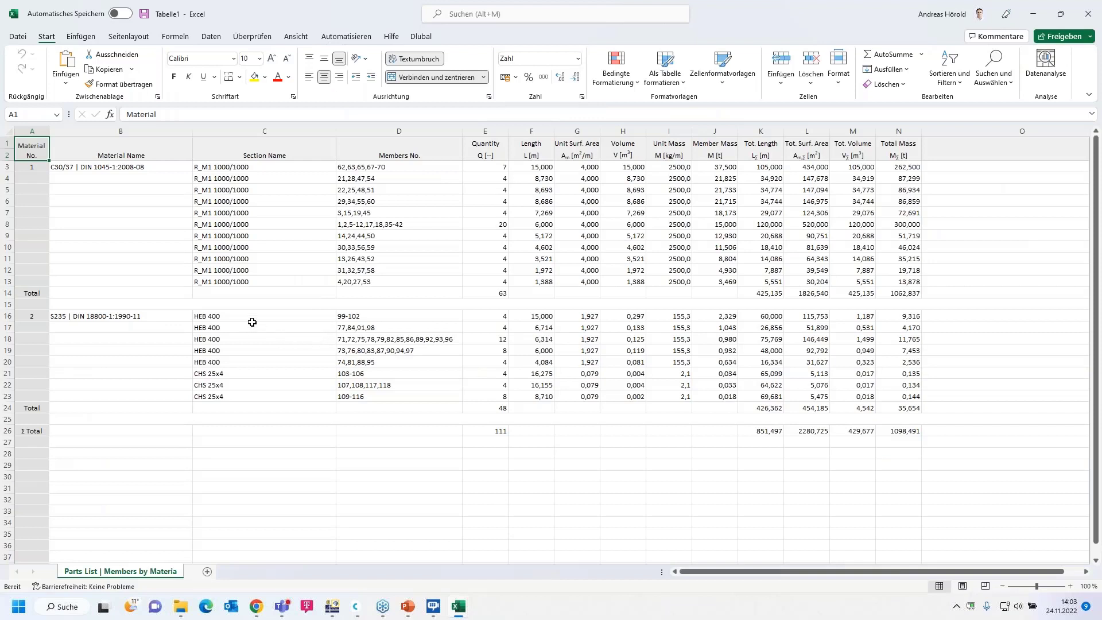
Delete the C30/37 concrete block in rows 3 to 15, including its total, shifting the remaining cells up.
{"action": "left_click_drag", "start_coordinate": [31, 168], "coordinate": [913, 305]}
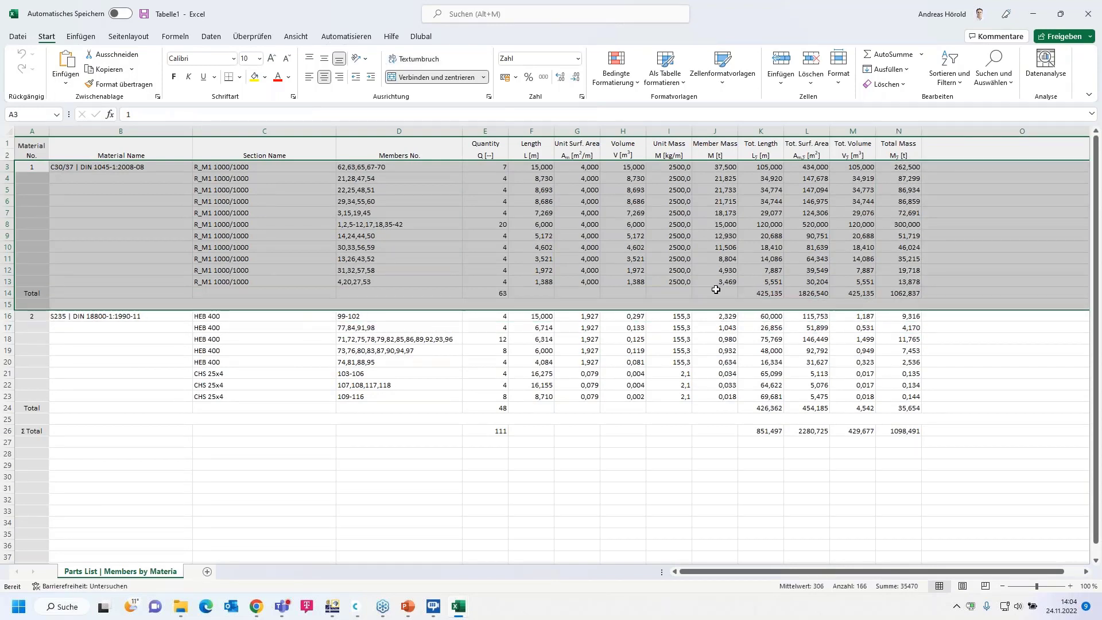
{"action": "right_click", "coordinate": [466, 236]}
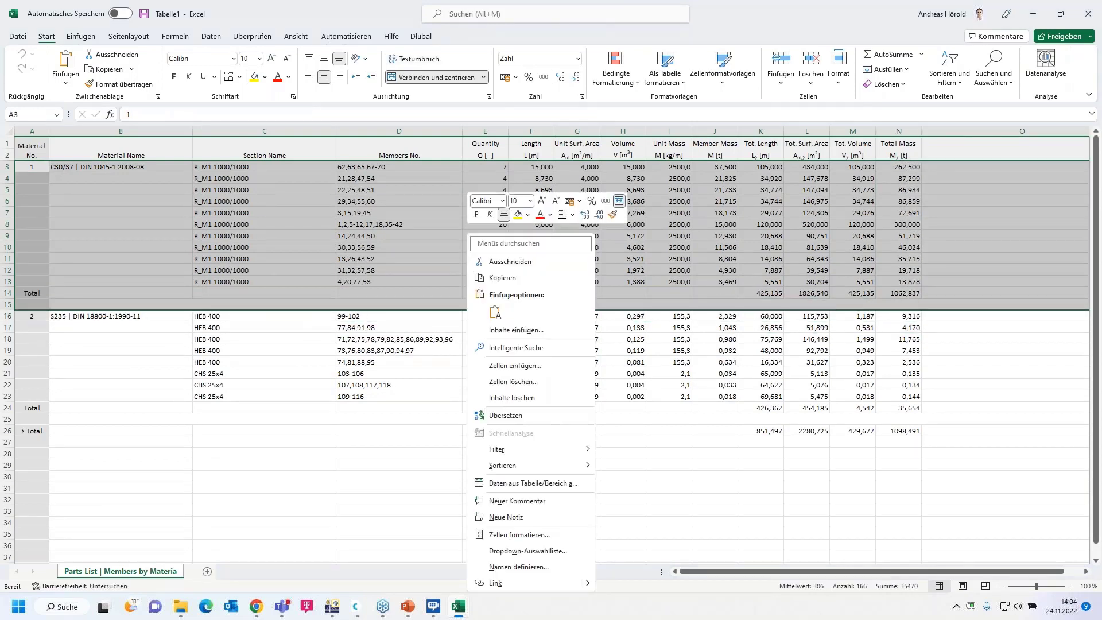
{"action": "left_click", "coordinate": [521, 383]}
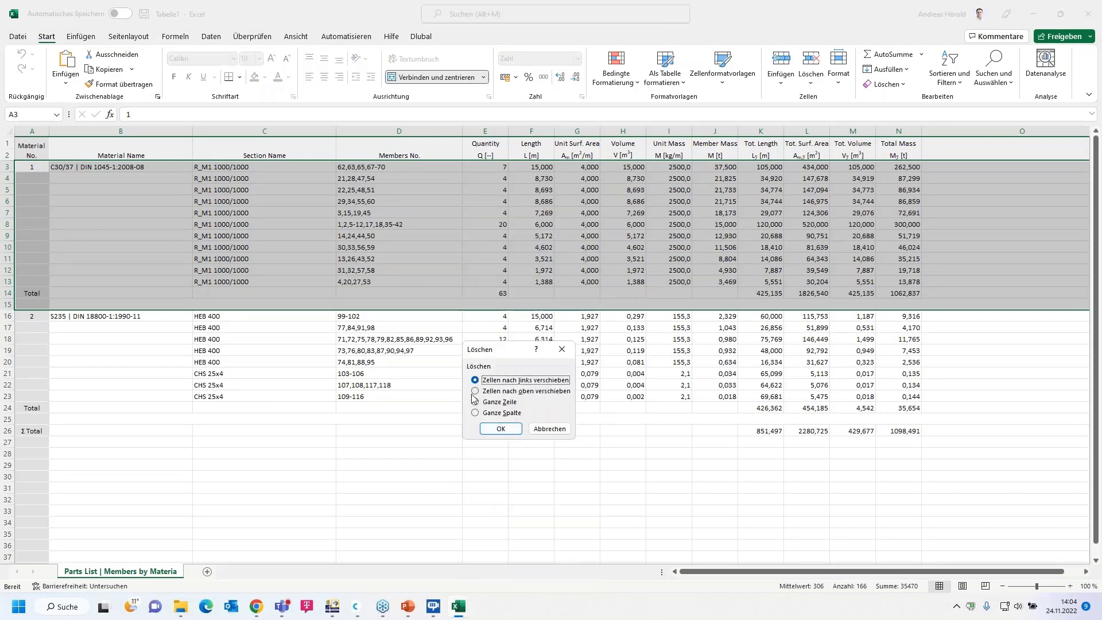
{"action": "left_click", "coordinate": [475, 391]}
{"action": "left_click", "coordinate": [500, 429]}
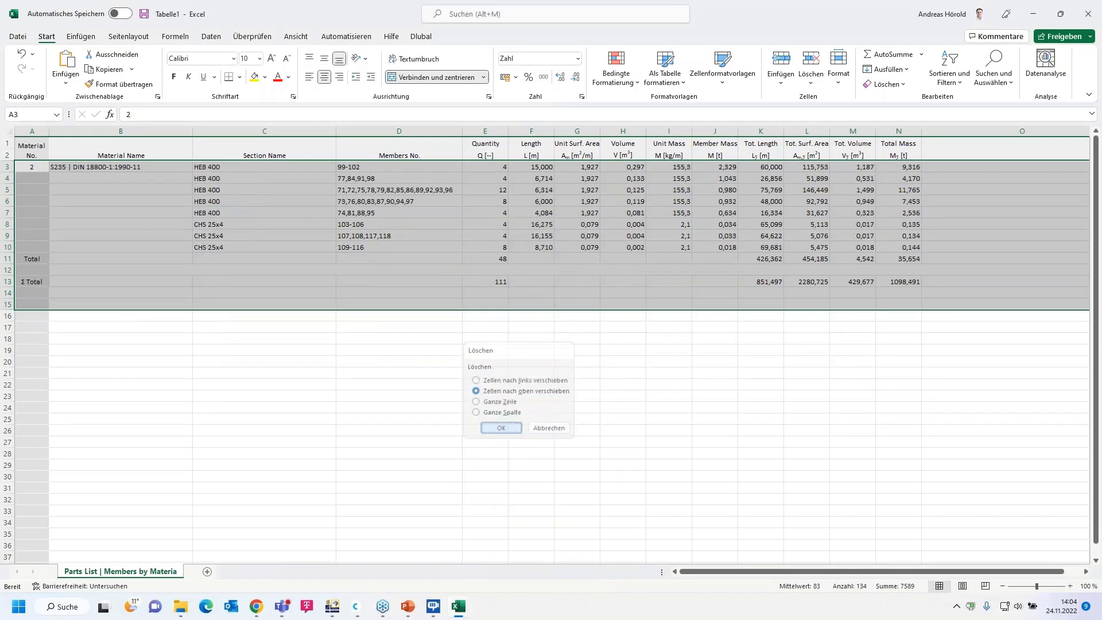
Clear the contents of the Total and Σ Total rows beneath the S235 members.
{"action": "left_click", "coordinate": [335, 270]}
{"action": "left_click", "coordinate": [29, 258]}
{"action": "left_click_drag", "start_coordinate": [29, 259], "coordinate": [985, 326]}
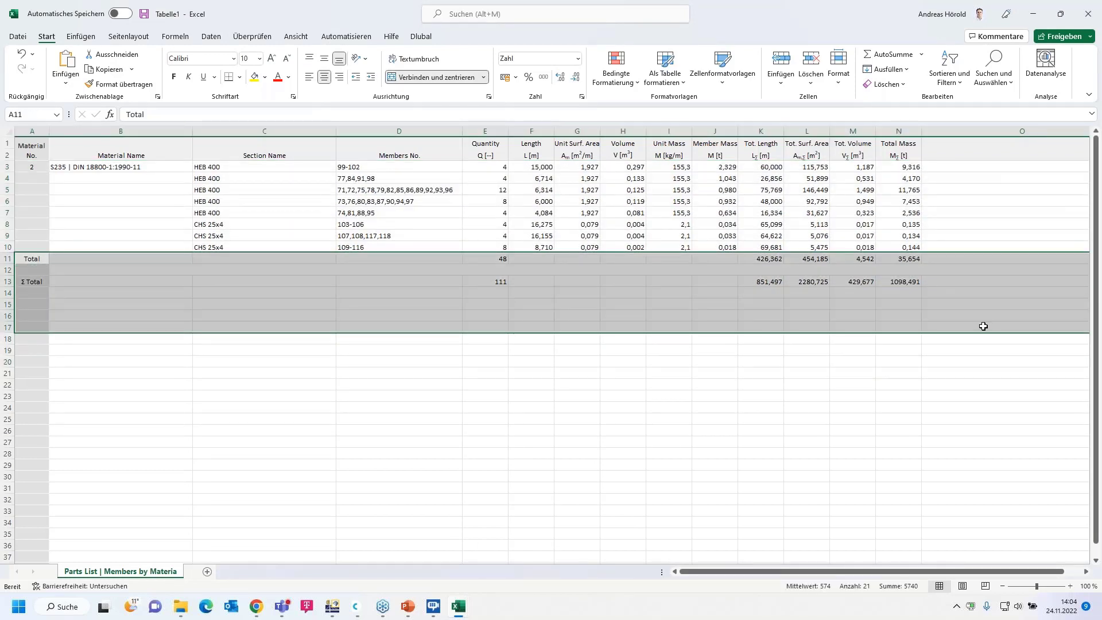
{"action": "key", "text": "Delete"}
Move the three CHS 25x4 rows down to rows 13 to 15, separating them from the HEB 400 rows.
{"action": "left_click", "coordinate": [133, 233]}
{"action": "left_click_drag", "start_coordinate": [198, 221], "coordinate": [888, 310]}
{"action": "left_click", "coordinate": [284, 234]}
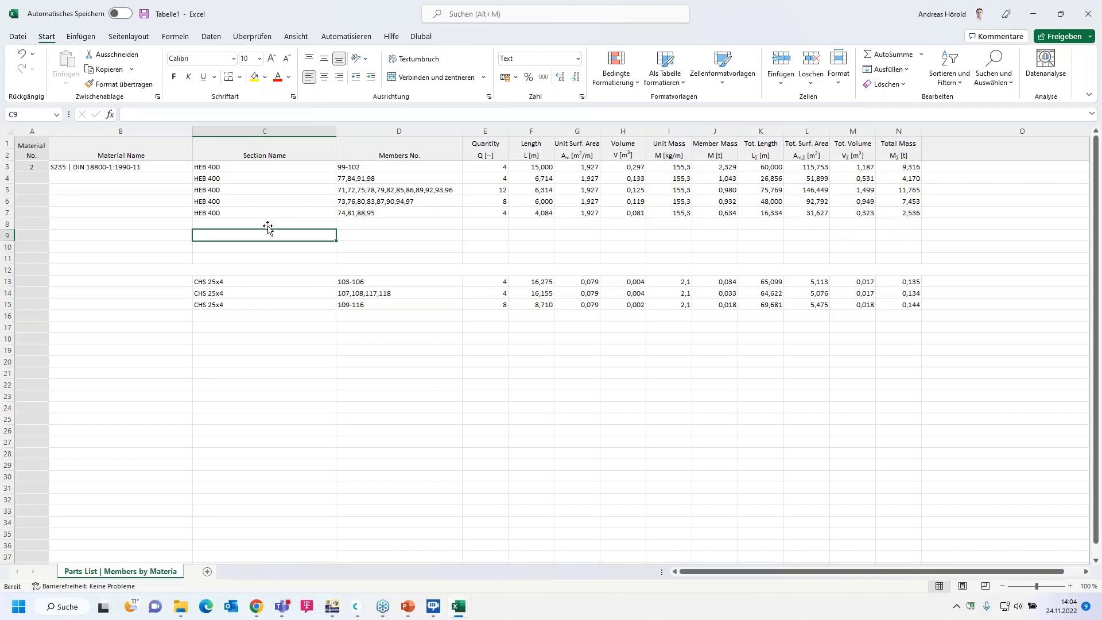
Add a bold sum of the HEB 400 total masses in N8 and fill the formula across row 8 to the Length column.
{"action": "left_click", "coordinate": [899, 222]}
{"action": "left_click", "coordinate": [893, 55]}
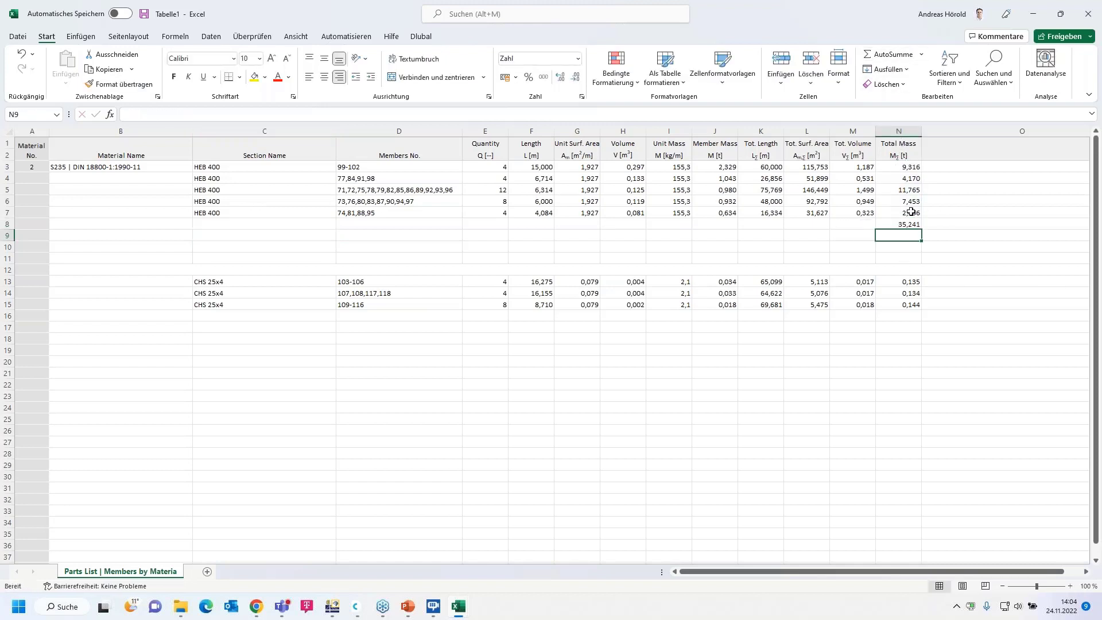
{"action": "key", "text": "ctrl+Return"}
{"action": "left_click", "coordinate": [174, 77]}
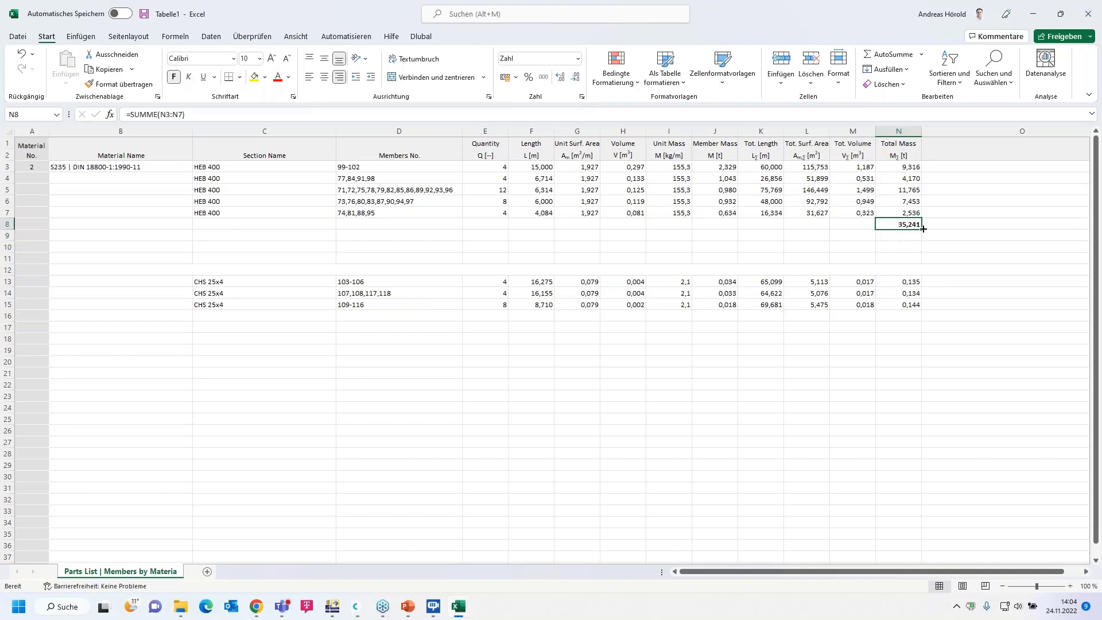
{"action": "left_click_drag", "start_coordinate": [923, 229], "coordinate": [529, 225]}
{"action": "left_click", "coordinate": [573, 248]}
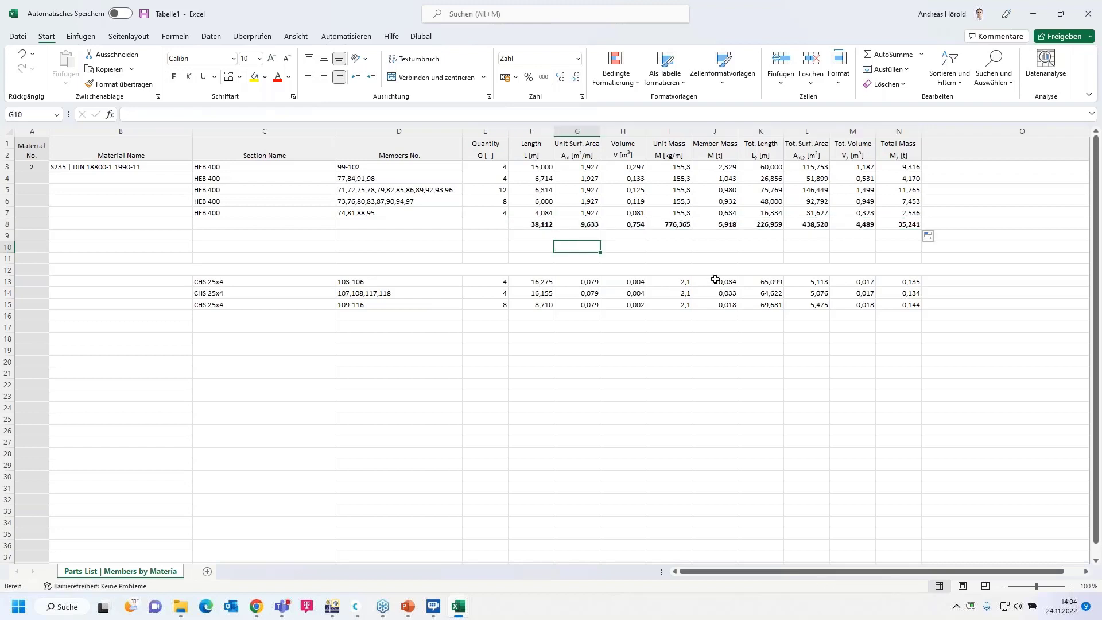
Copy the sum formula from N8 to N16 and set its range to N13:N15 for the CHS 25x4 rows.
{"action": "left_click", "coordinate": [911, 226]}
{"action": "key", "text": "ctrl+c"}
{"action": "left_click", "coordinate": [908, 317]}
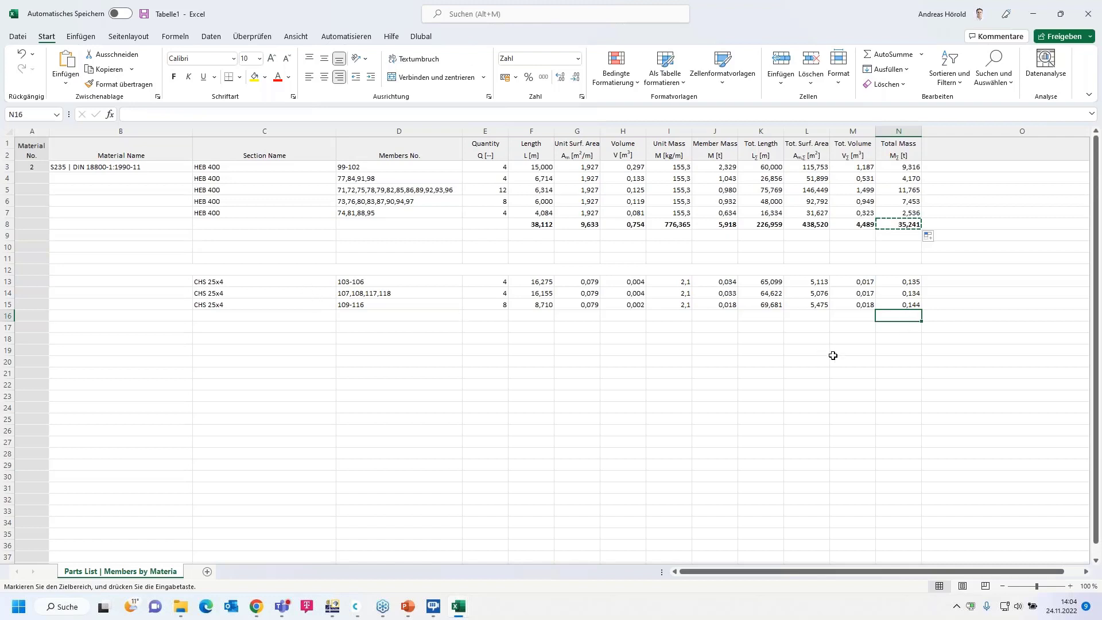
{"action": "key", "text": "ctrl+v"}
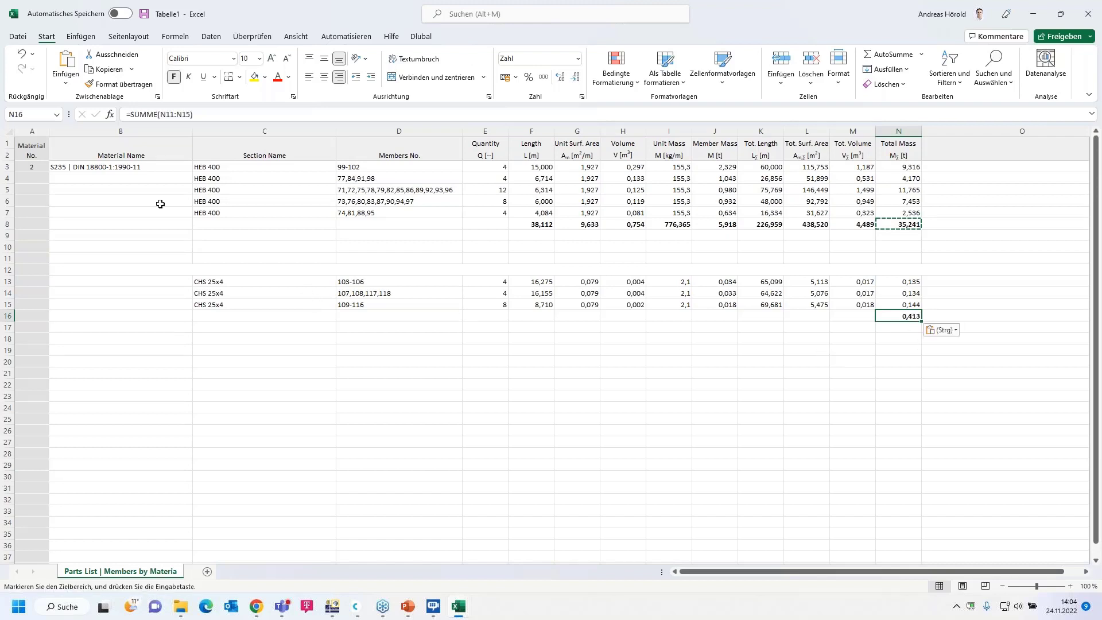
{"action": "left_click", "coordinate": [171, 115]}
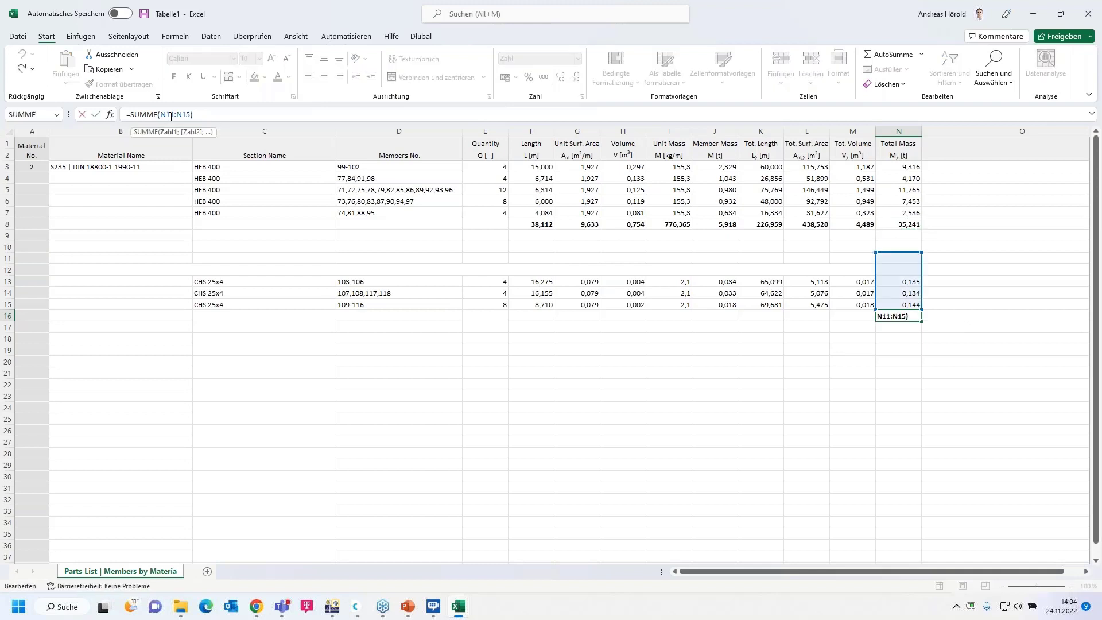
{"action": "key", "text": "BackSpace"}
{"action": "type", "text": "3"}
{"action": "key", "text": "Return"}
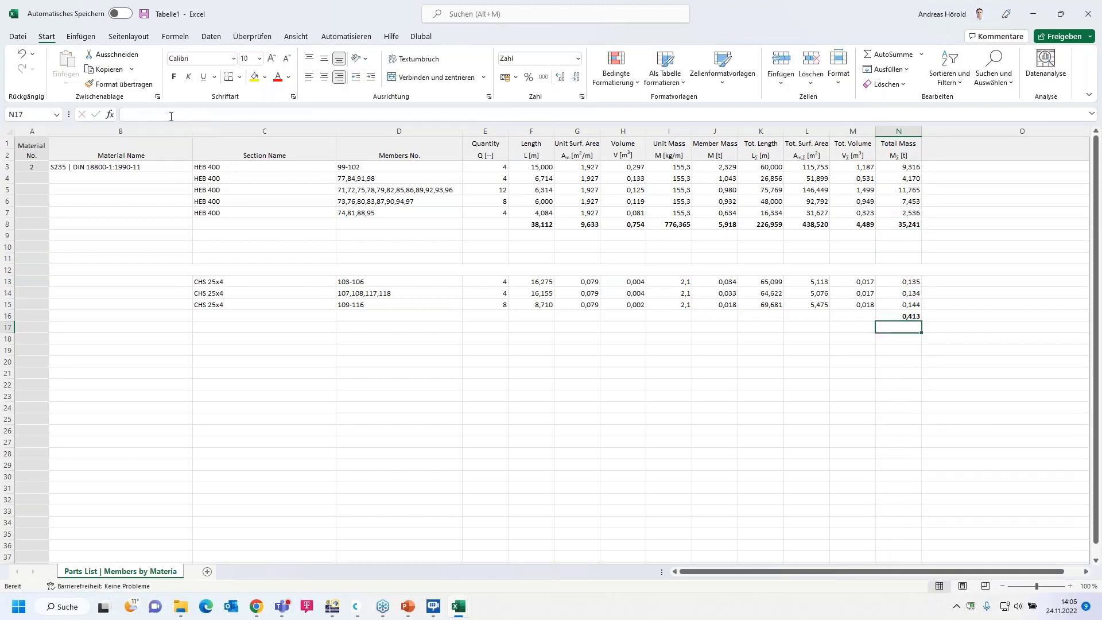
Fill the CHS 25x4 sum formula from N16 across row 16 to the Length column.
{"action": "left_click", "coordinate": [901, 318]}
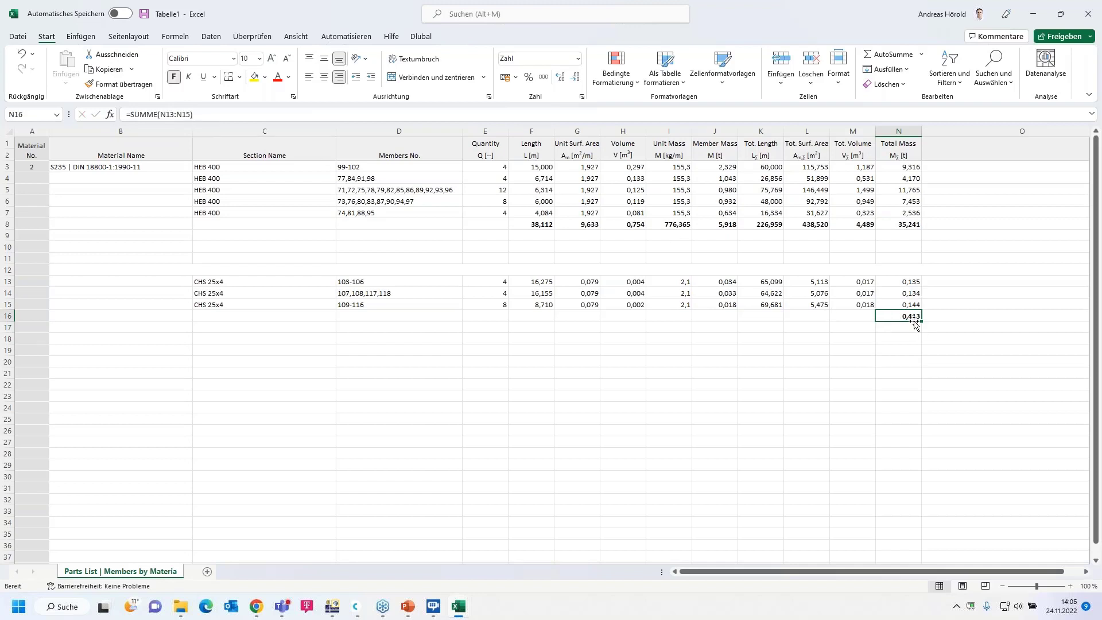
{"action": "left_click_drag", "start_coordinate": [921, 321], "coordinate": [532, 316]}
{"action": "left_click", "coordinate": [577, 373]}
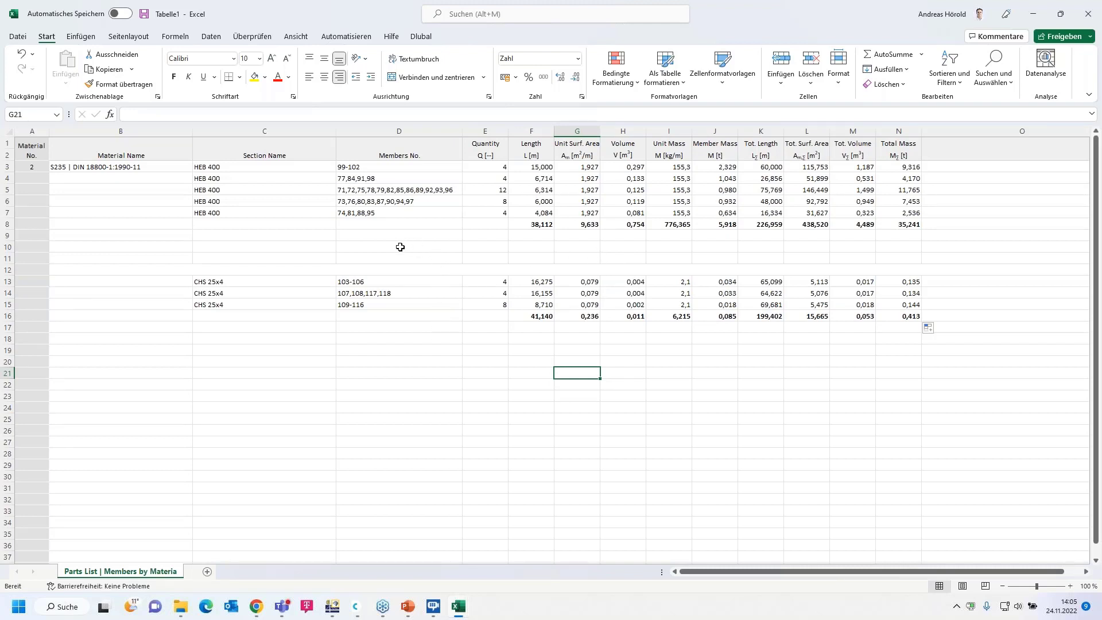
Switch to RFEM, create a new printout report for the Parts list model, and deselect all report items.
{"action": "left_click", "coordinate": [332, 610]}
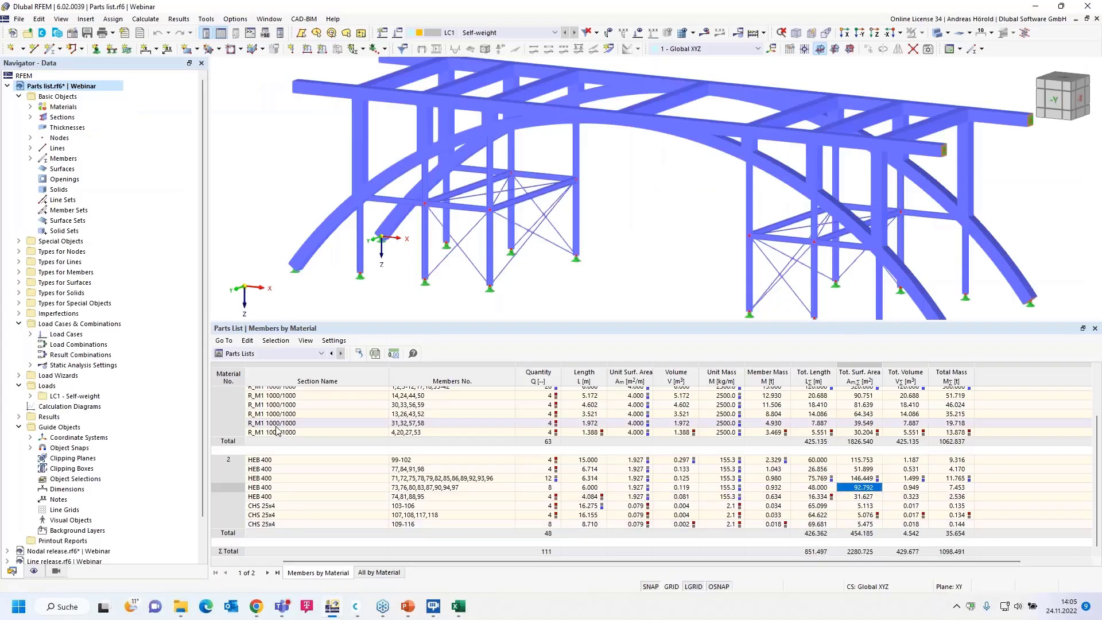
{"action": "scroll", "coordinate": [95, 480], "scroll_direction": "down", "scroll_amount": 2}
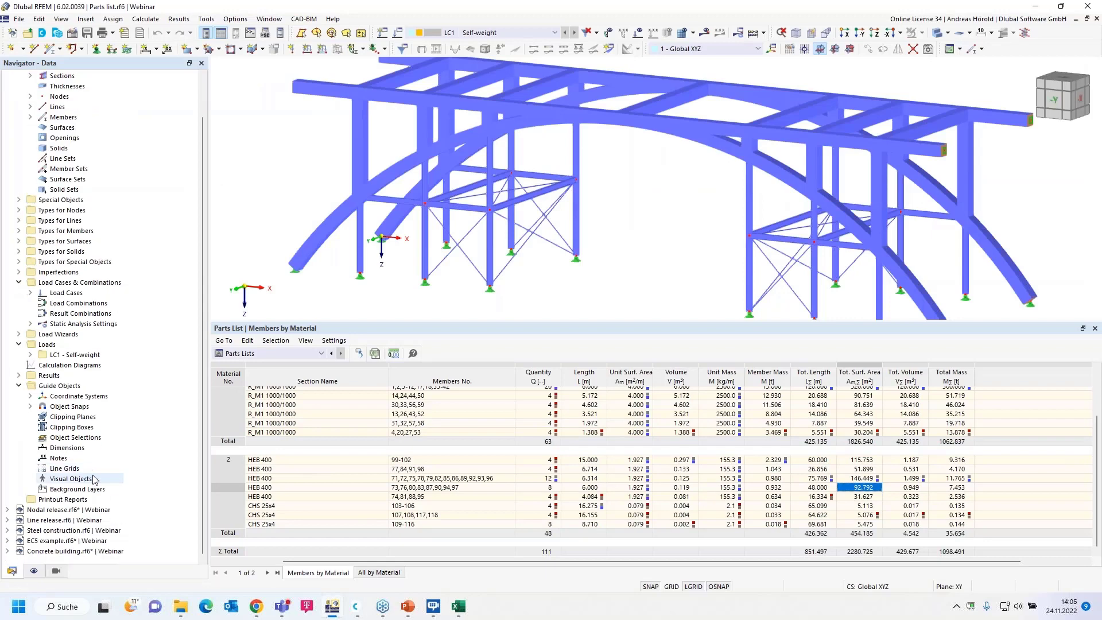
{"action": "right_click", "coordinate": [67, 500]}
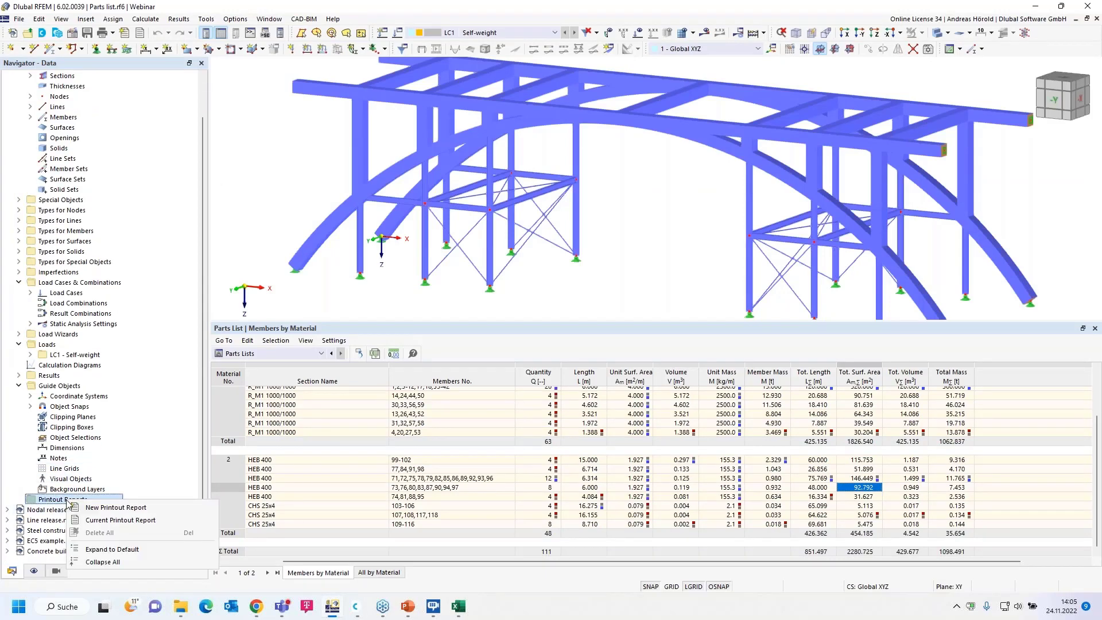
{"action": "left_click", "coordinate": [109, 508]}
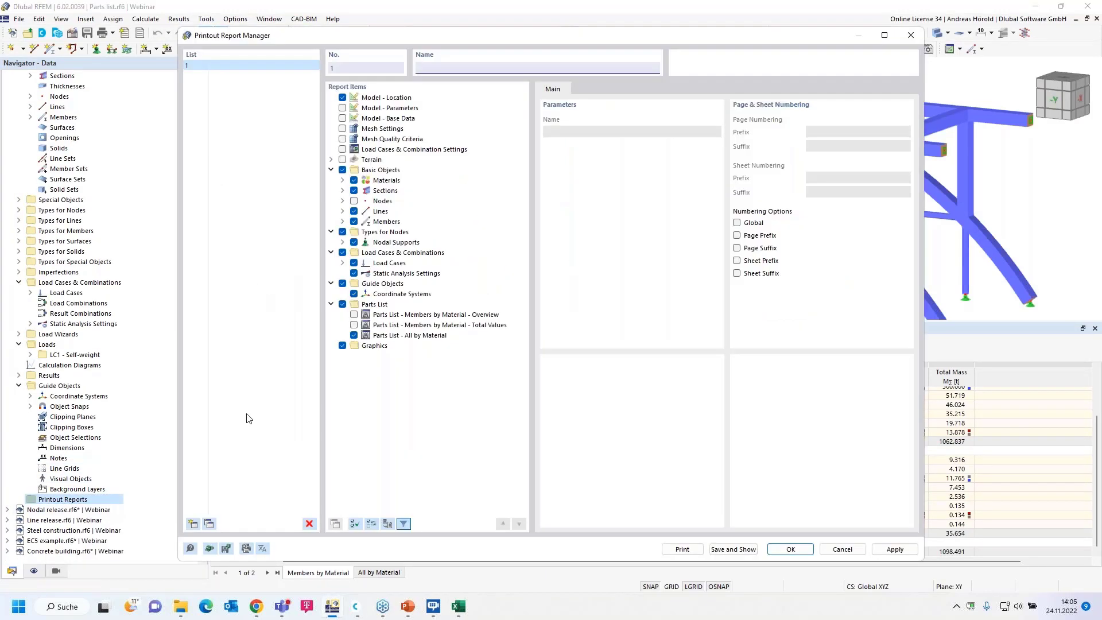
{"action": "left_click", "coordinate": [371, 524]}
{"action": "left_click", "coordinate": [355, 524]}
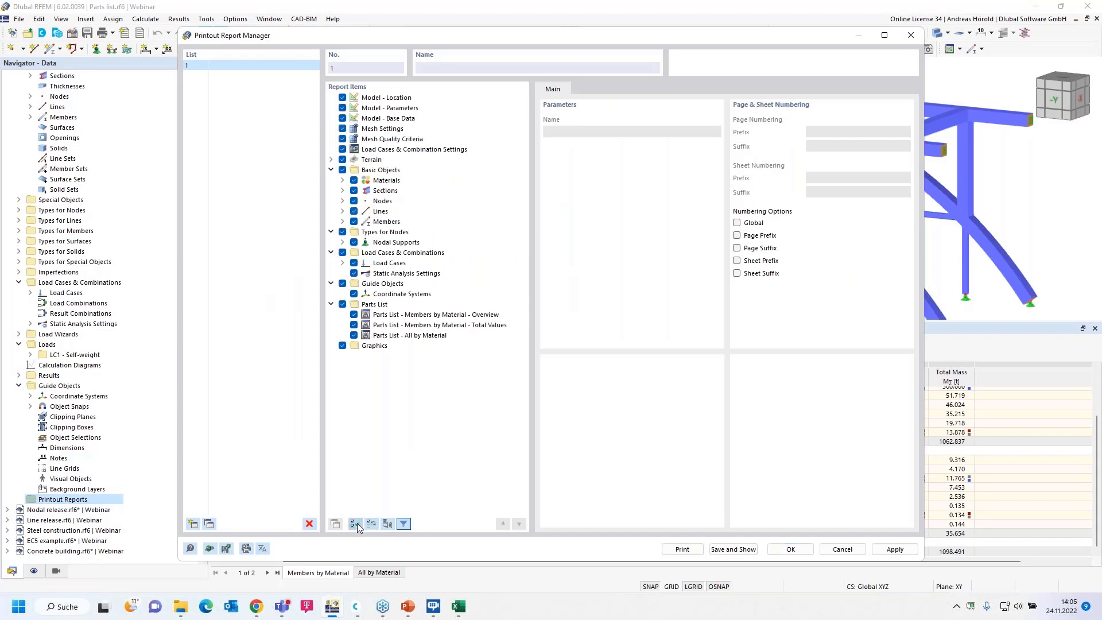
{"action": "left_click", "coordinate": [372, 522]}
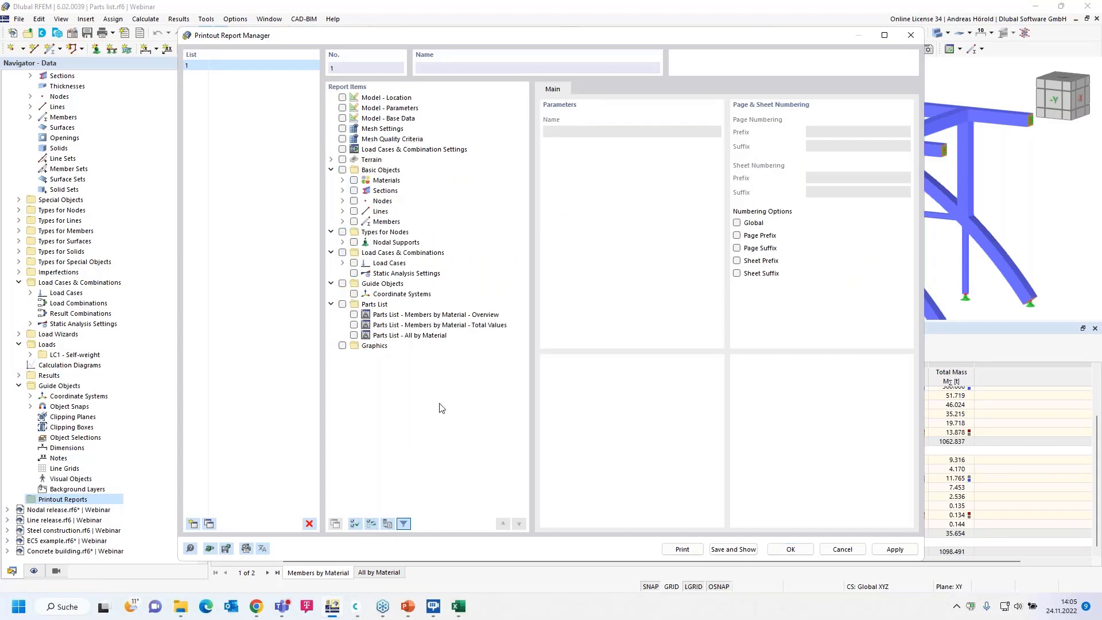
Include the Overview, Total Values and All by Material parts lists in the report, then save and show it.
{"action": "left_click", "coordinate": [343, 304]}
{"action": "left_click", "coordinate": [354, 315]}
{"action": "left_click", "coordinate": [355, 325]}
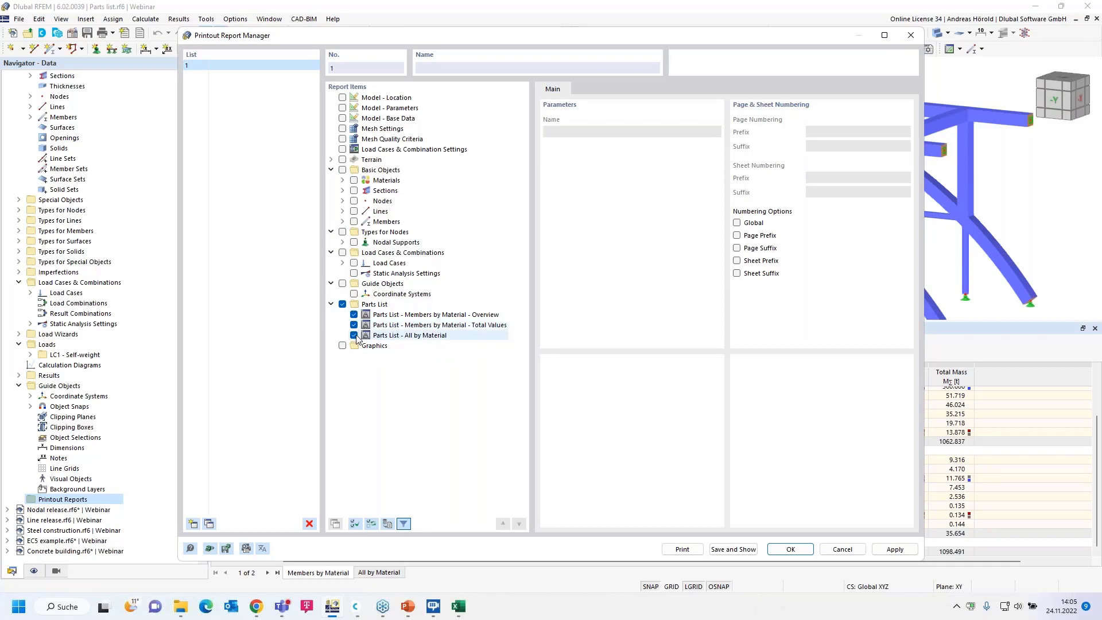
{"action": "left_click", "coordinate": [732, 550]}
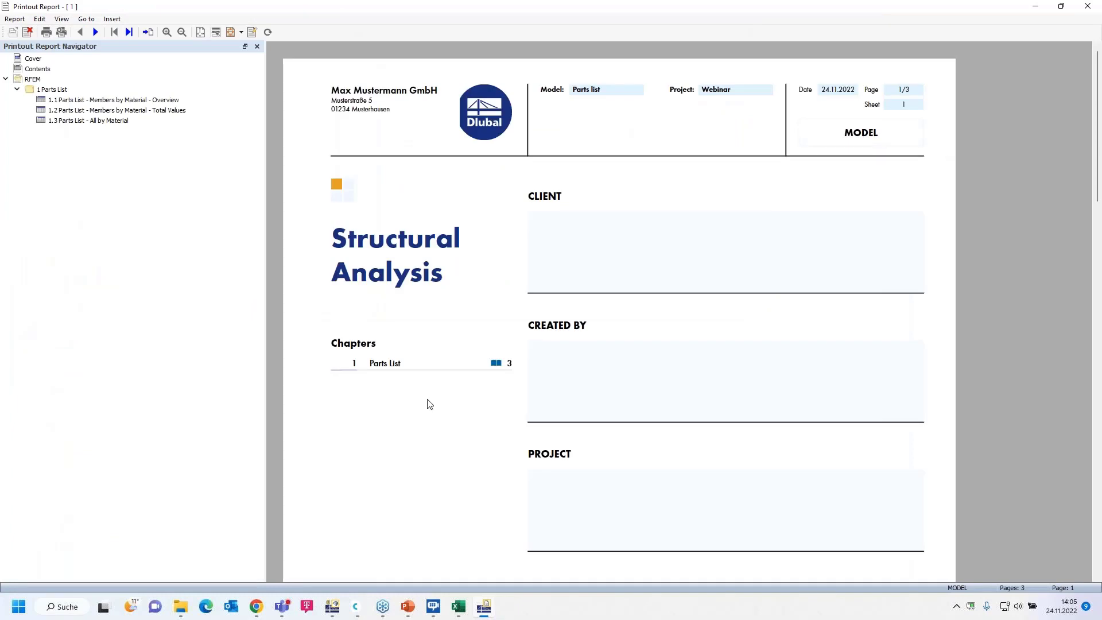
Review the Overview, Total Values and All by Material parts lists in the printout report, then close it.
{"action": "left_click", "coordinate": [73, 100]}
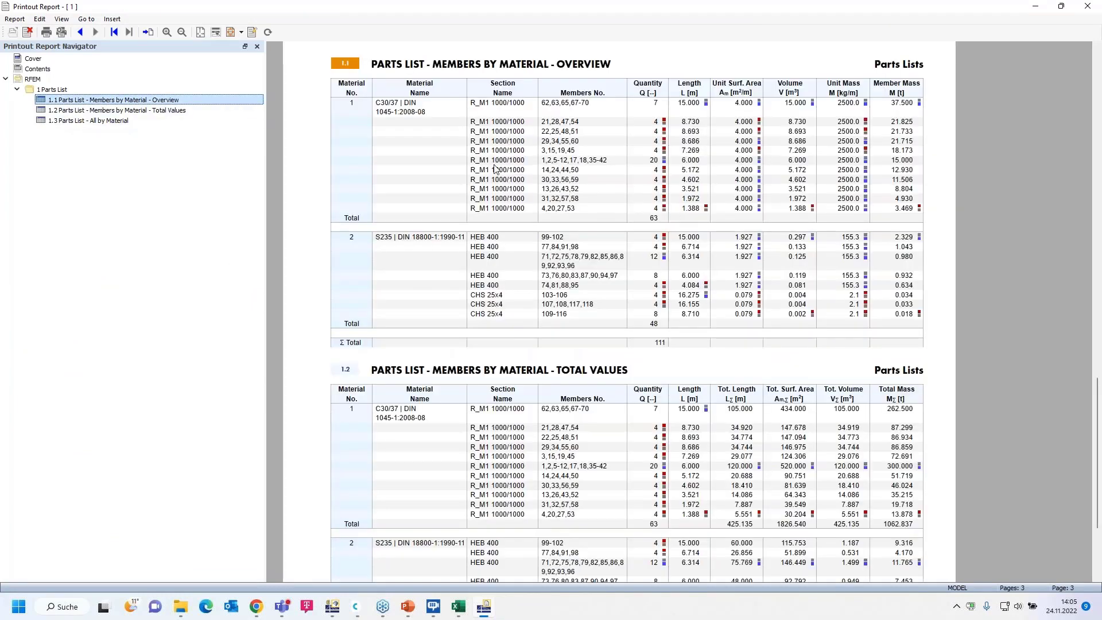
{"action": "scroll", "coordinate": [653, 131], "scroll_direction": "down", "scroll_amount": 5}
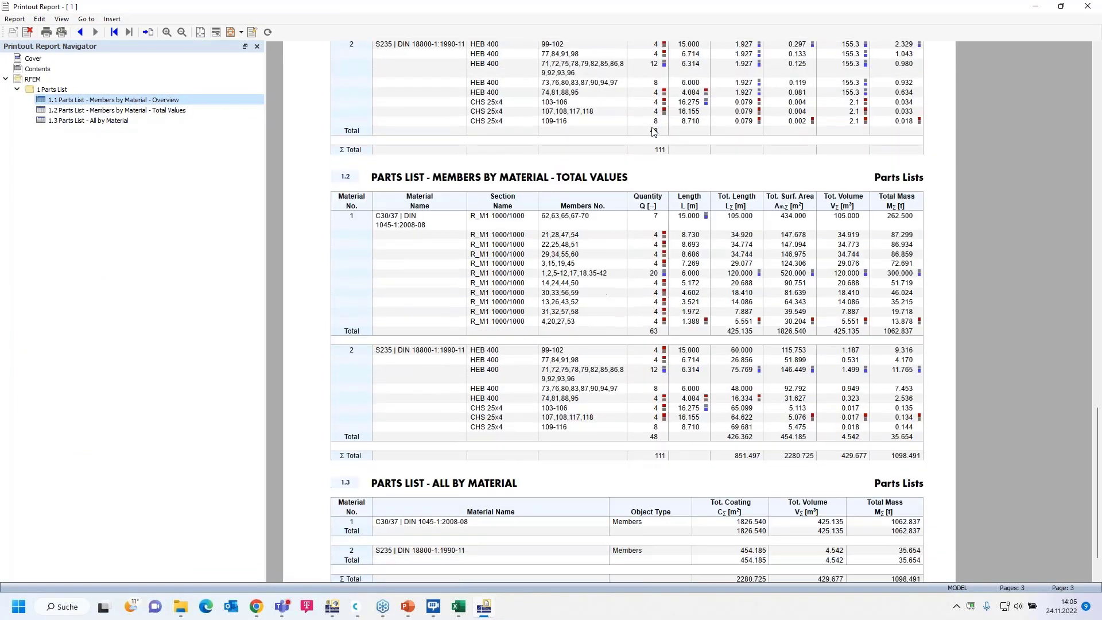
{"action": "scroll", "coordinate": [653, 131], "scroll_direction": "up", "scroll_amount": 15}
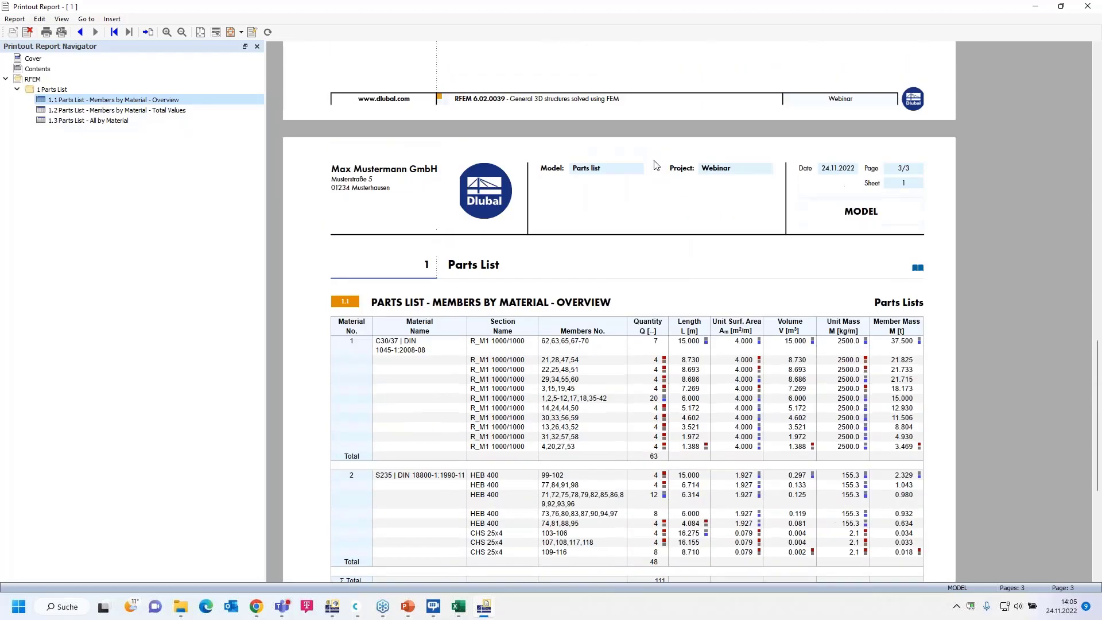
{"action": "scroll", "coordinate": [610, 184], "scroll_direction": "up", "scroll_amount": 8}
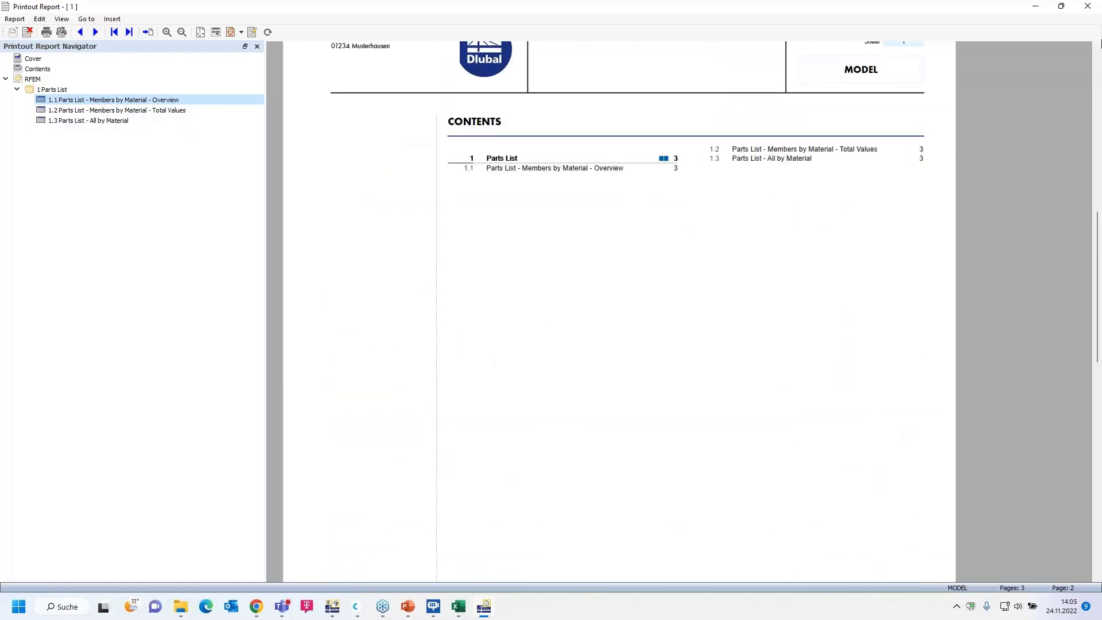
{"action": "left_click", "coordinate": [1087, 6]}
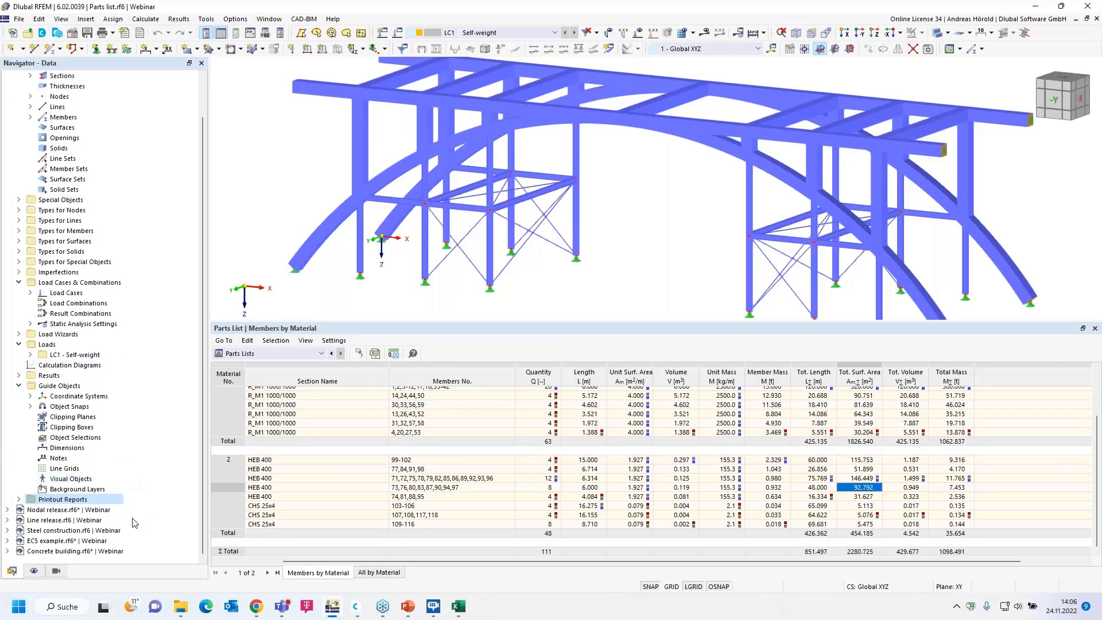
Switch to the Nodal release model, enlarge its graphics area, and briefly display the LC1 global deformations.
{"action": "left_click", "coordinate": [67, 511]}
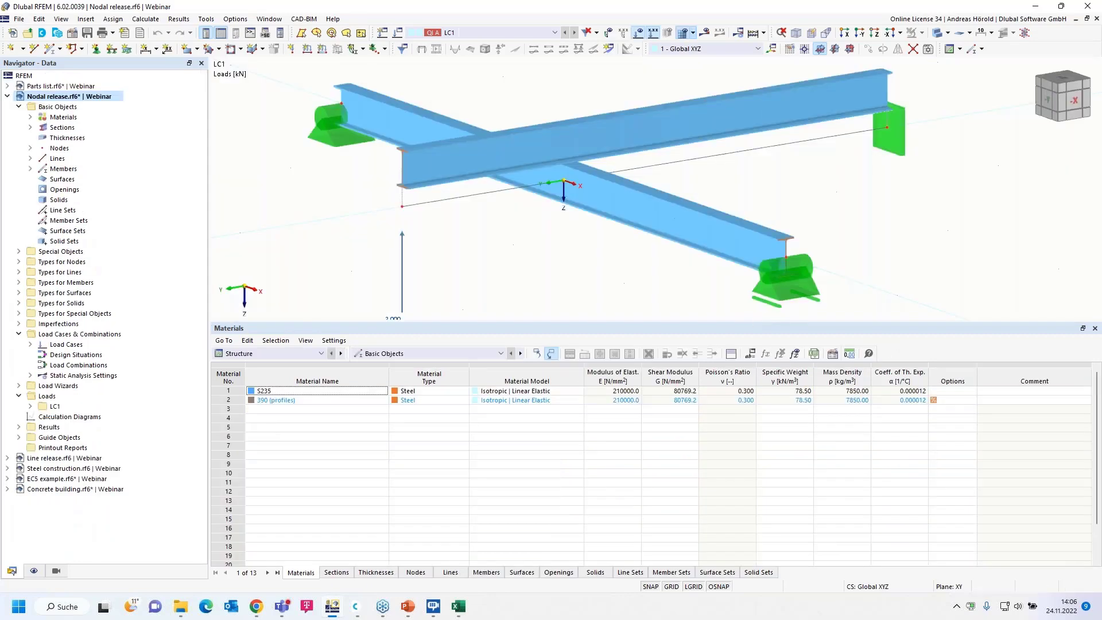
{"action": "left_click_drag", "start_coordinate": [756, 320], "coordinate": [756, 438]}
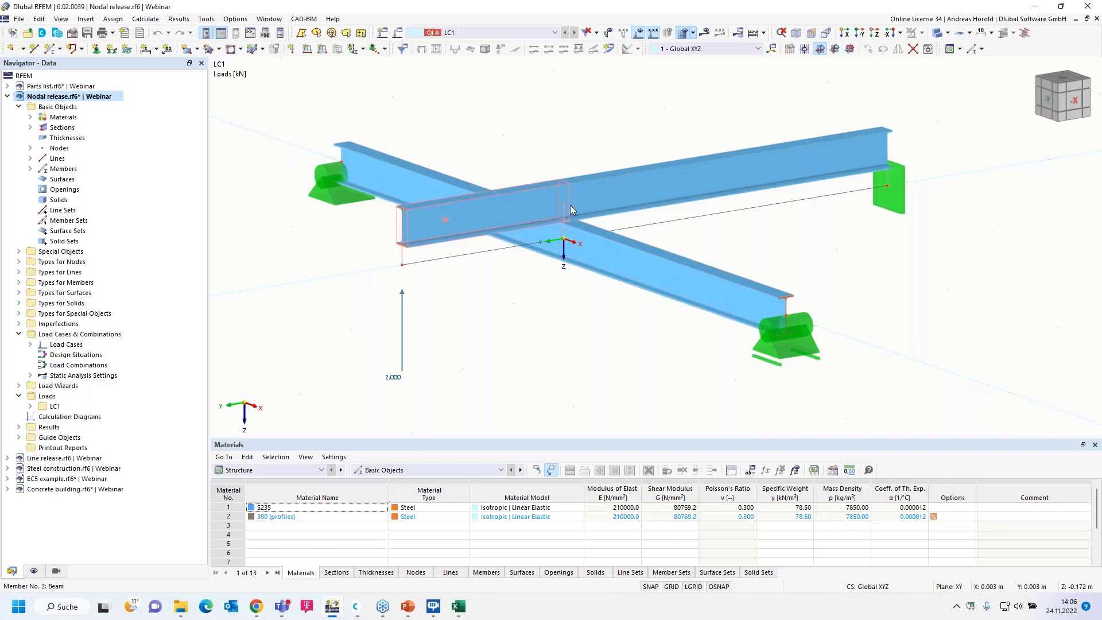
{"action": "left_click", "coordinate": [706, 35]}
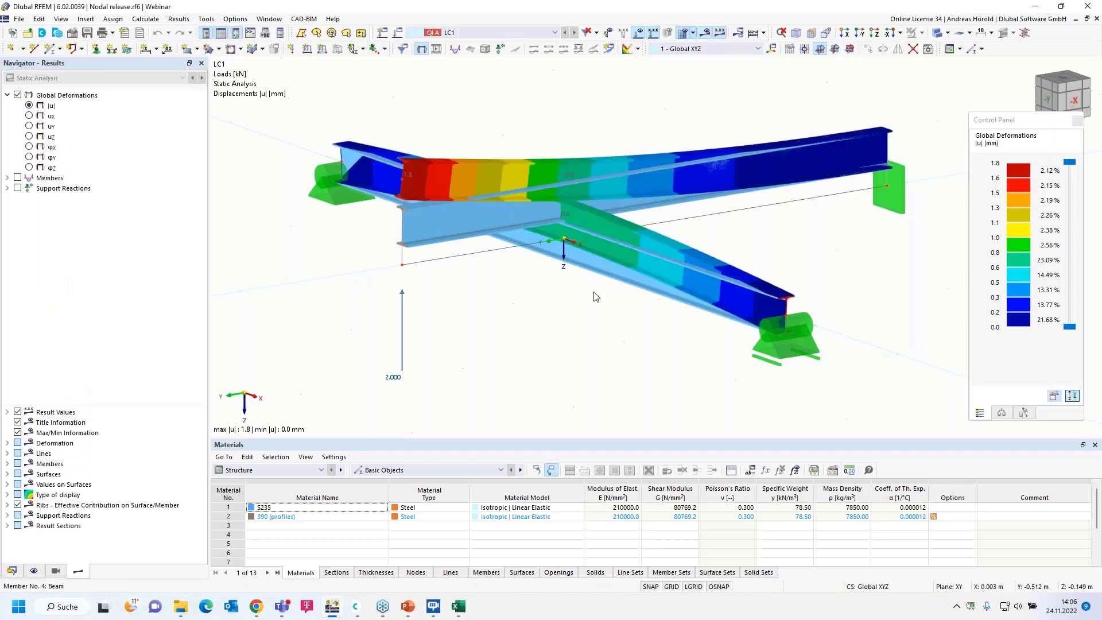
{"action": "mouse_move", "coordinate": [587, 330]}
{"action": "middle_mouse_down", "text": "ctrl"}
{"action": "mouse_move", "coordinate": [605, 328]}
{"action": "mouse_move", "coordinate": [564, 338]}
{"action": "mouse_move", "coordinate": [585, 343]}
{"action": "middle_mouse_up", "text": "ctrl"}
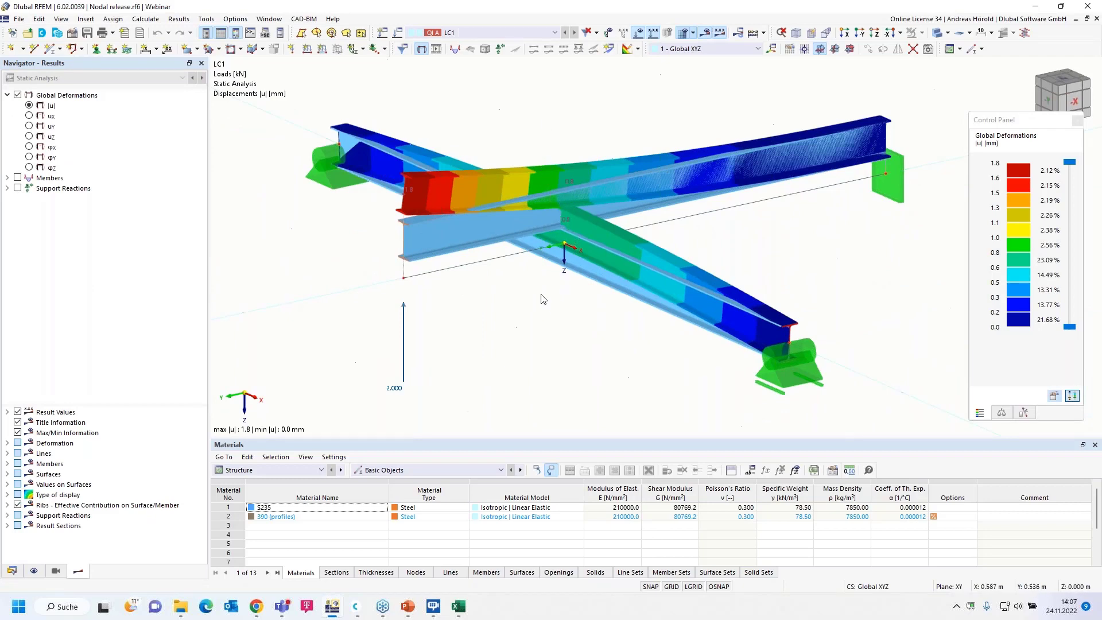
{"action": "left_click", "coordinate": [705, 34]}
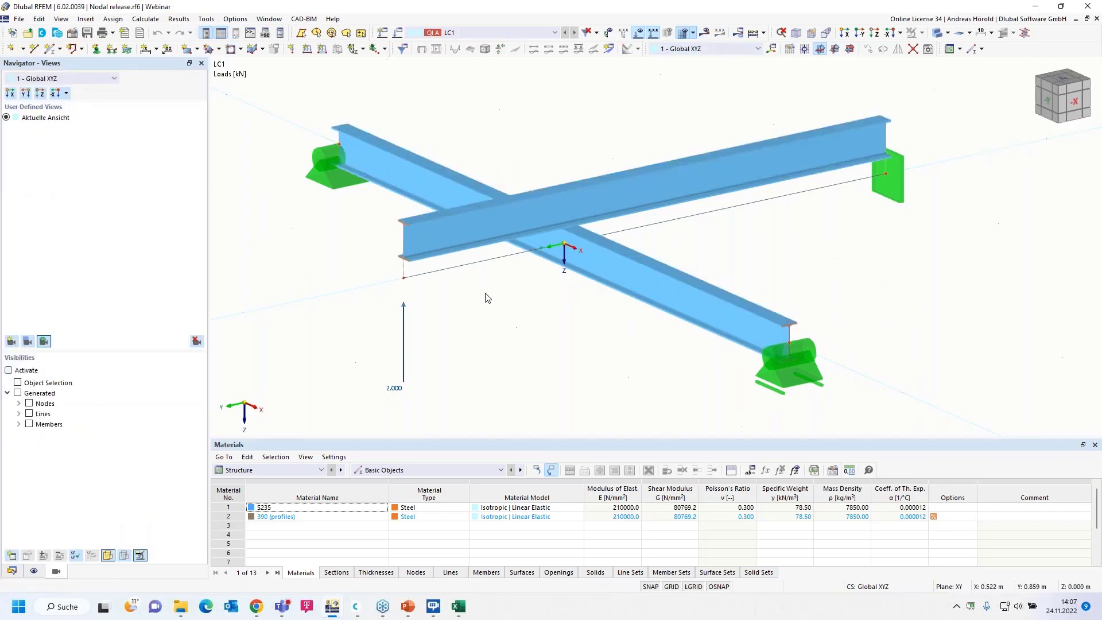
Inspect the section and eccentricity settings of member 2 in the upper beam, leaving them without changes.
{"action": "double_click", "coordinate": [450, 229]}
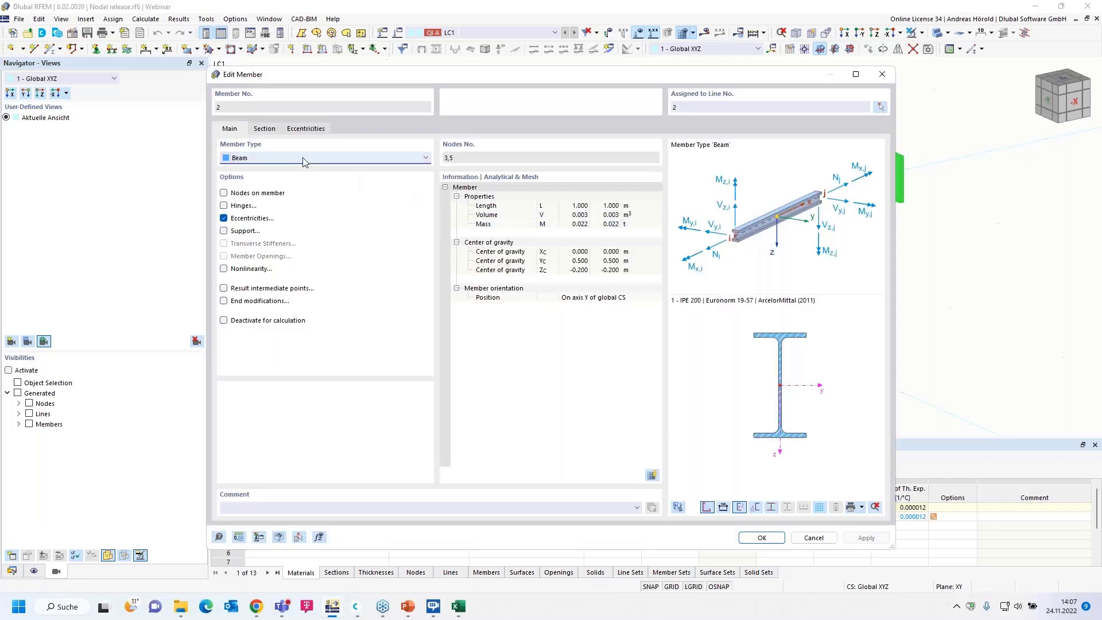
{"action": "left_click", "coordinate": [263, 129]}
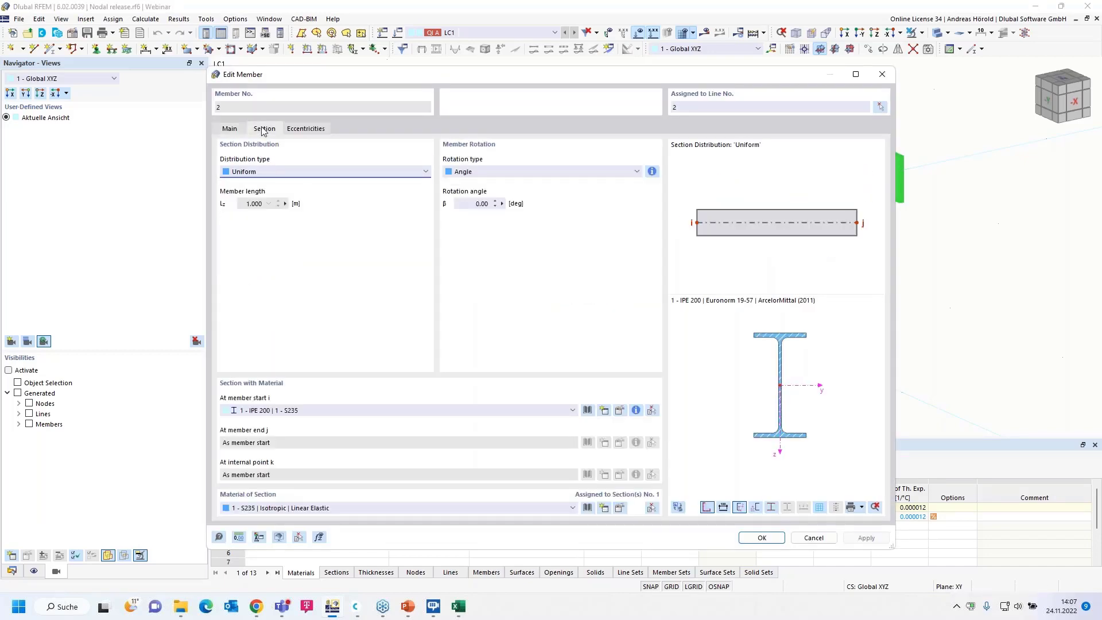
{"action": "left_click", "coordinate": [228, 130]}
{"action": "left_click", "coordinate": [289, 131]}
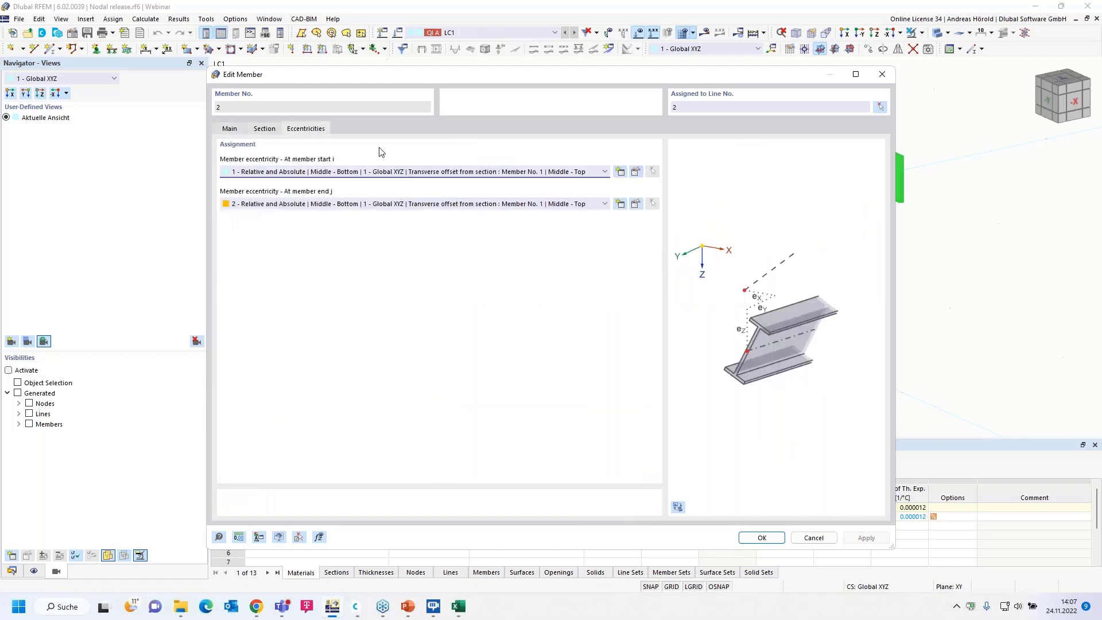
{"action": "left_click", "coordinate": [637, 173]}
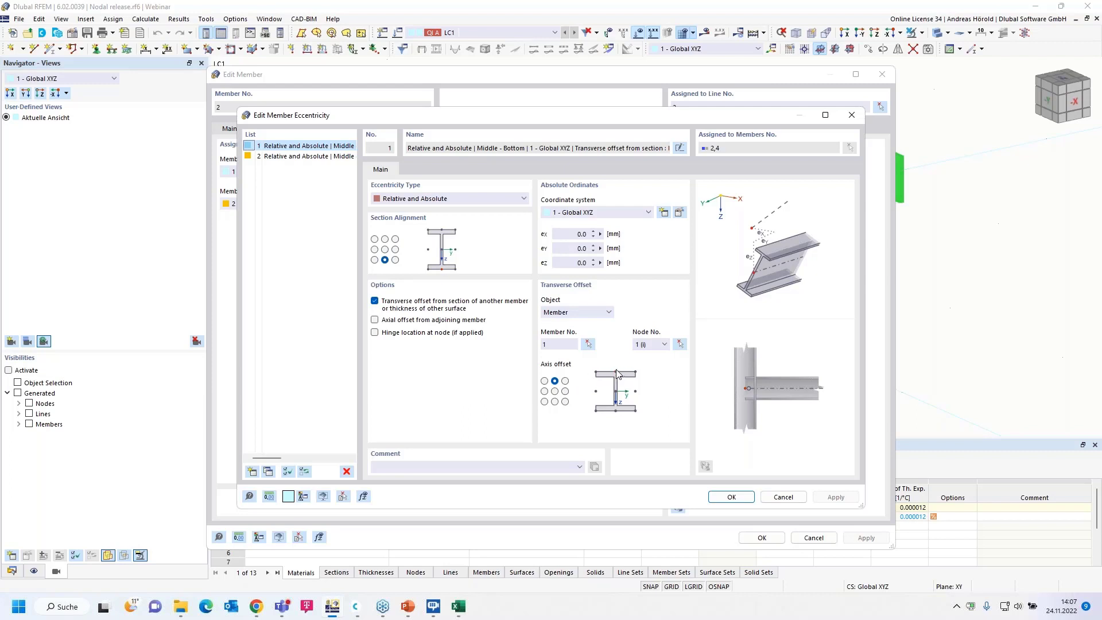
{"action": "left_click", "coordinate": [781, 499]}
{"action": "left_click", "coordinate": [813, 538]}
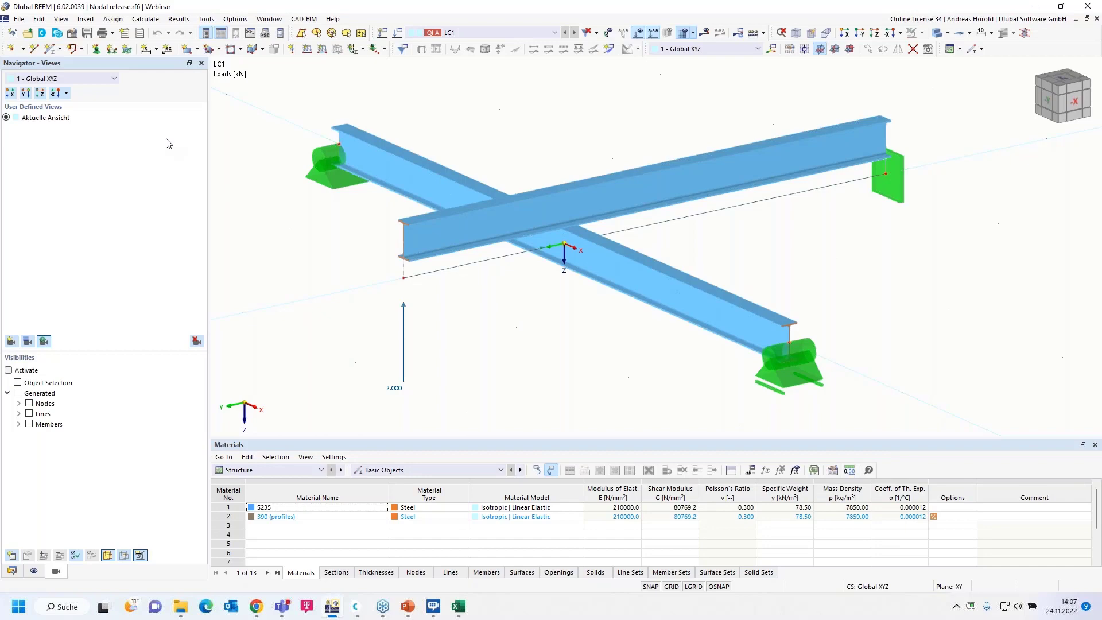
Start a new nodal release and assign it to node 5 where the two beams cross.
{"action": "left_click", "coordinate": [86, 20]}
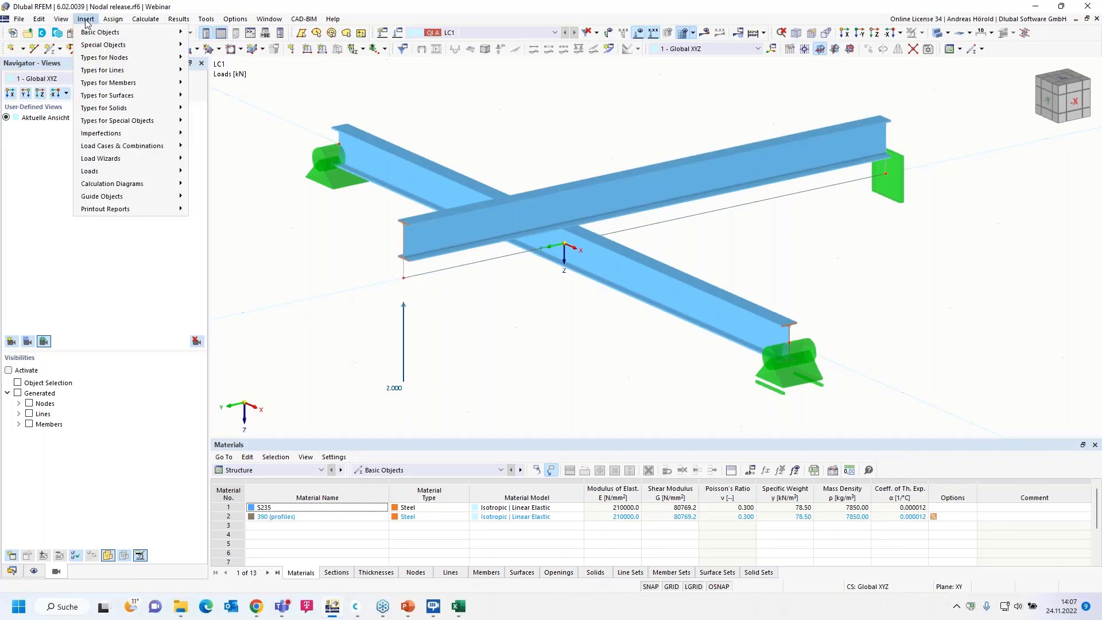
{"action": "mouse_move", "coordinate": [106, 49]}
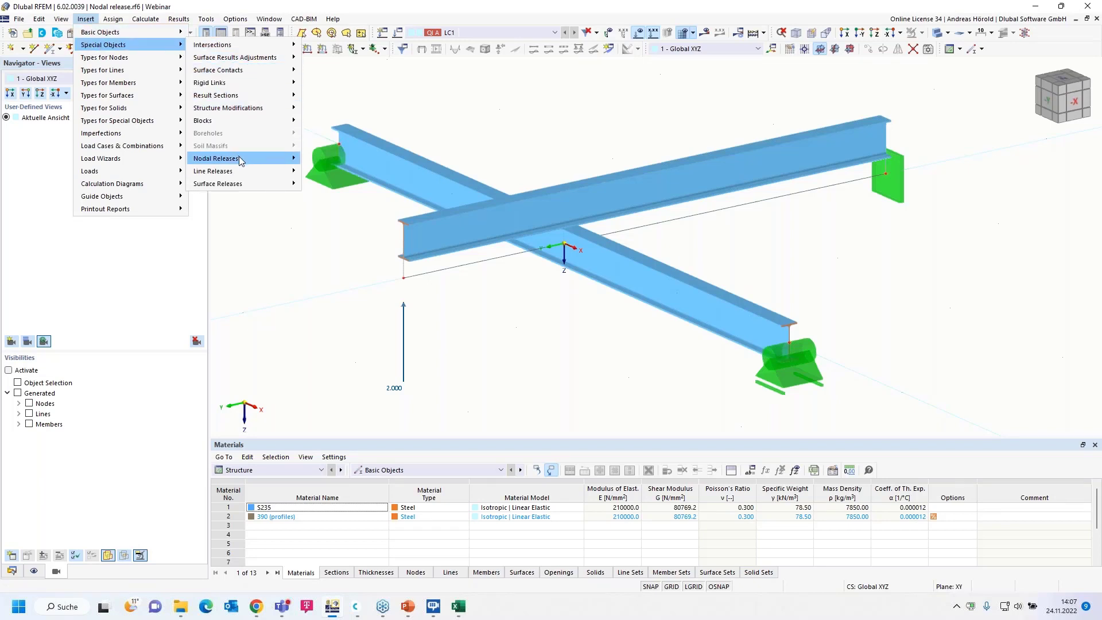
{"action": "mouse_move", "coordinate": [241, 160]}
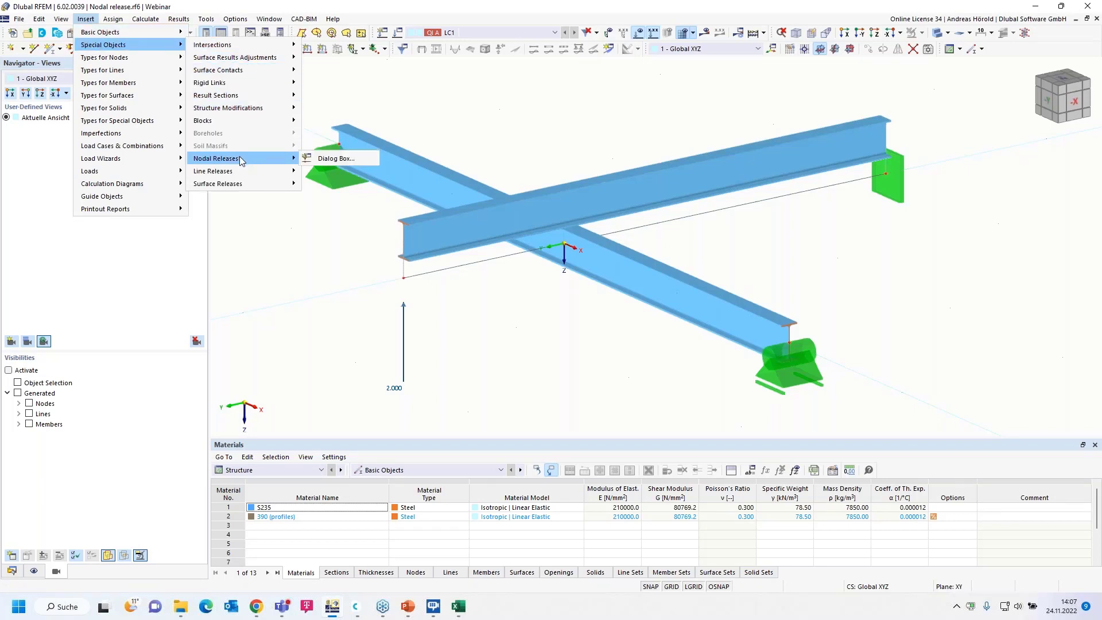
{"action": "left_click", "coordinate": [331, 161]}
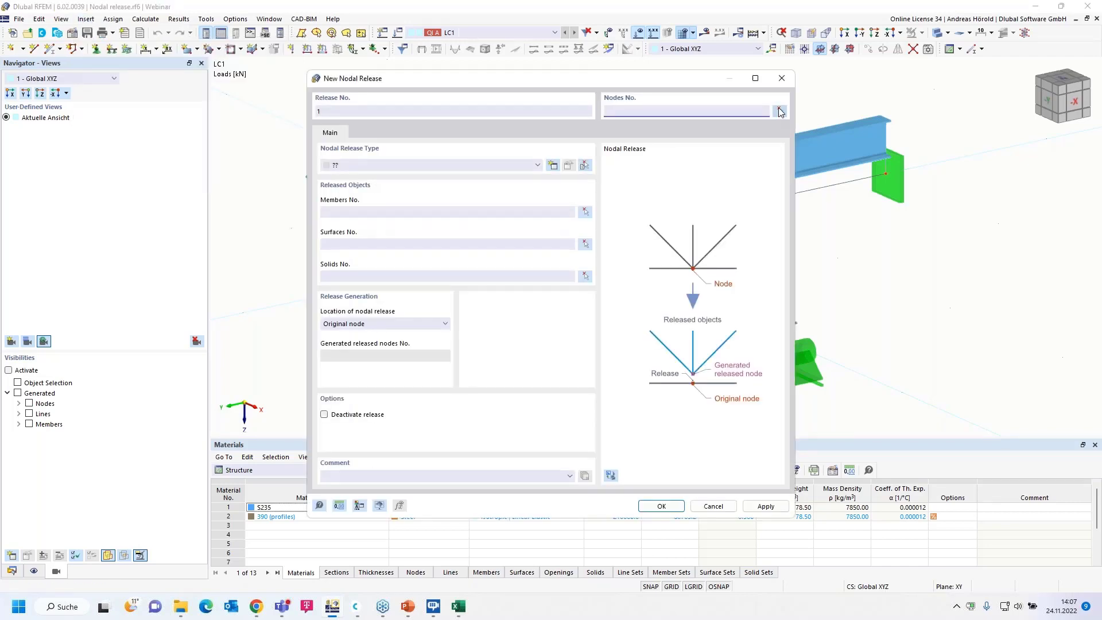
{"action": "left_click", "coordinate": [781, 112]}
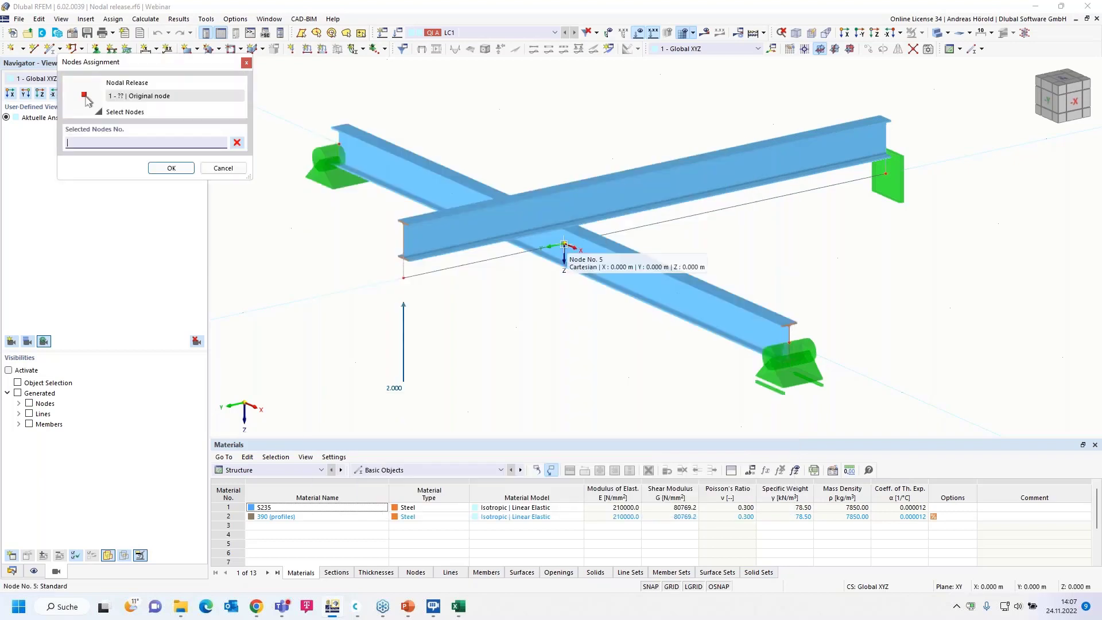
{"action": "left_click", "coordinate": [563, 244]}
{"action": "left_click", "coordinate": [171, 167]}
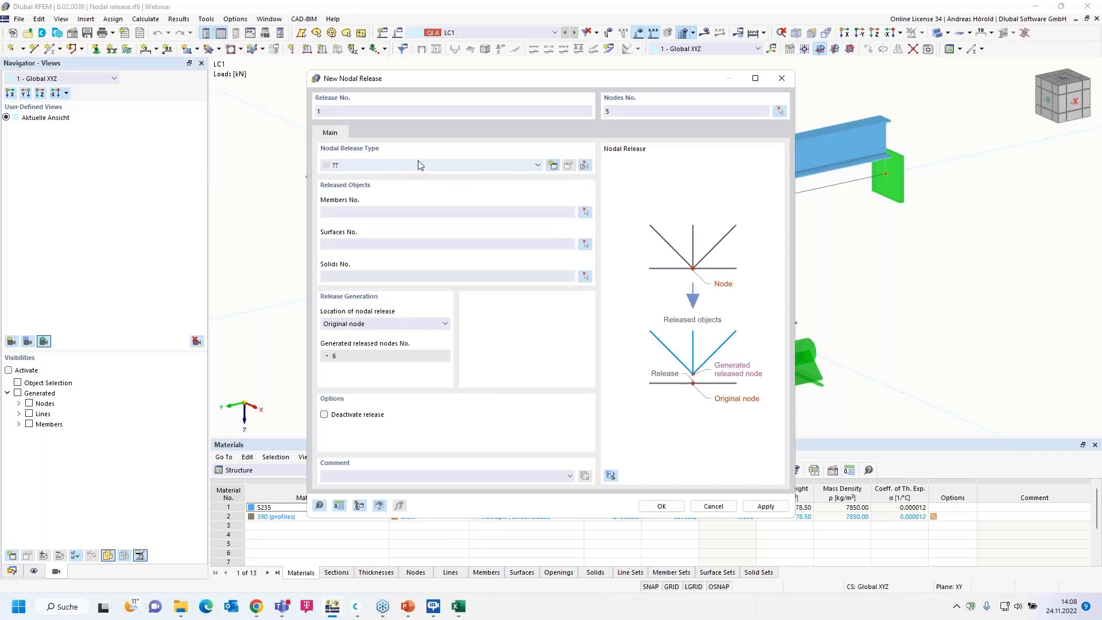
Create a nodal release type that releases uz with the nonlinearity Fixed if positive Vz.
{"action": "left_click", "coordinate": [553, 166]}
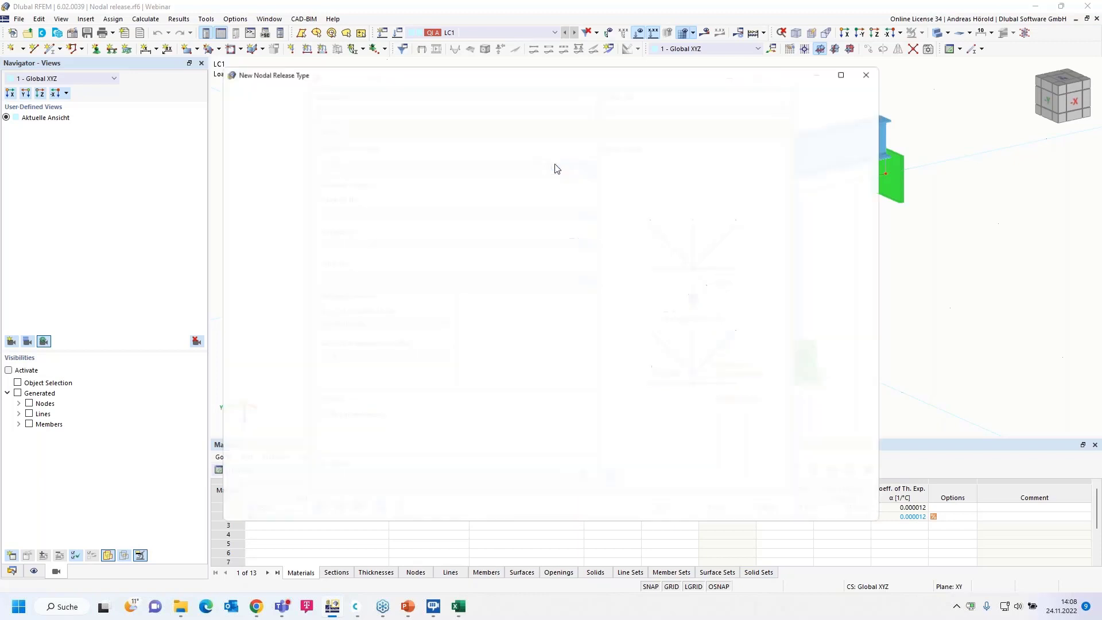
{"action": "left_click", "coordinate": [352, 271]}
{"action": "left_click", "coordinate": [352, 285]}
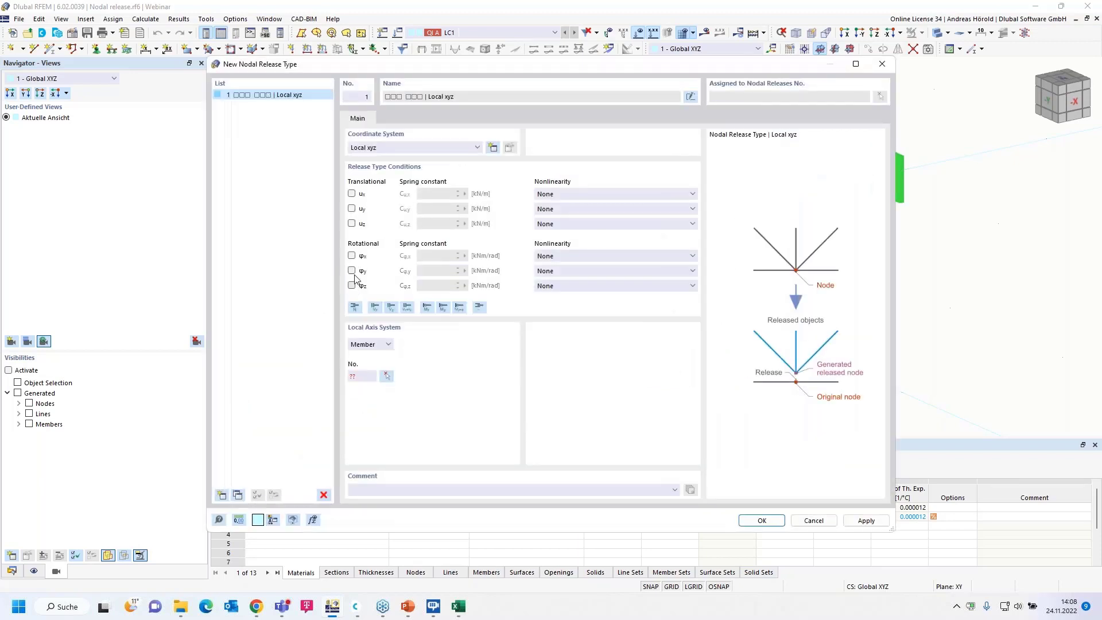
{"action": "left_click", "coordinate": [352, 224]}
{"action": "left_click", "coordinate": [594, 224]}
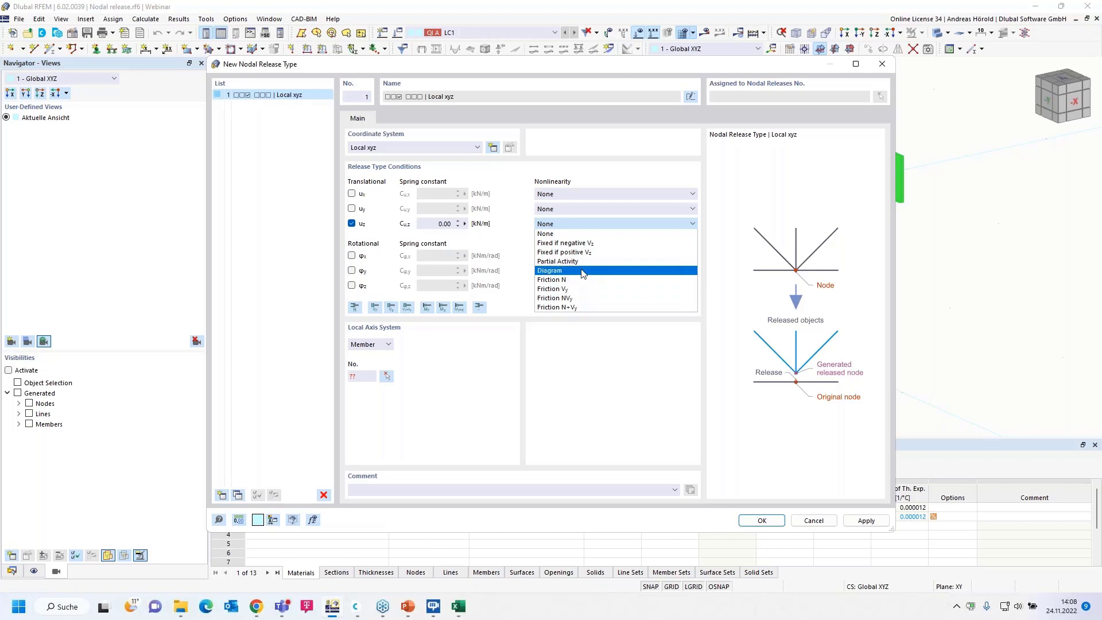
{"action": "left_click", "coordinate": [615, 253]}
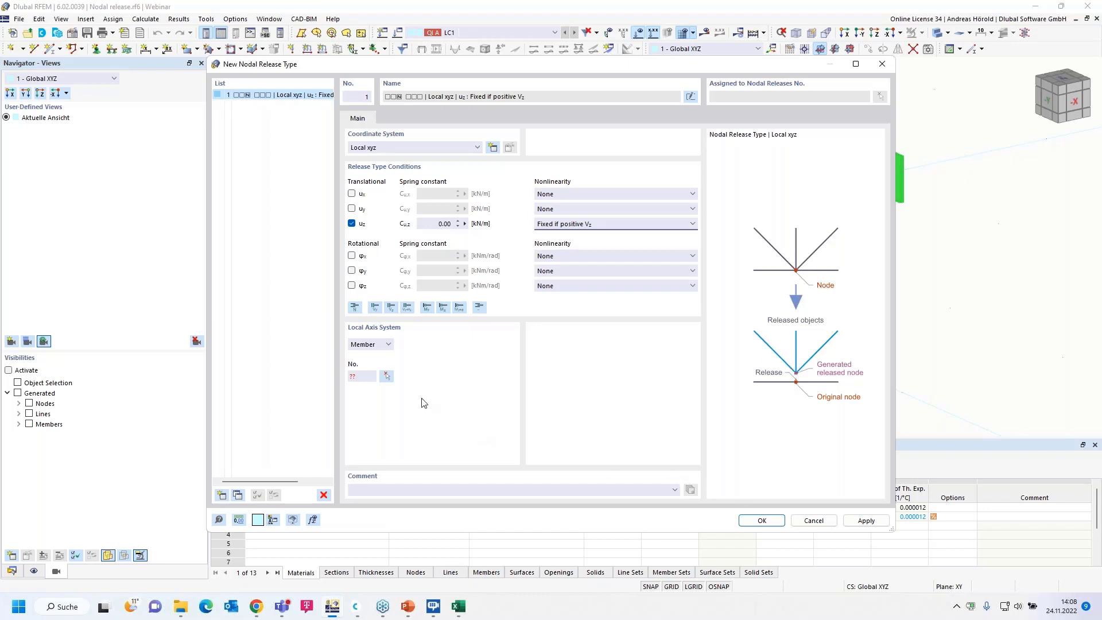
Pick a member near the beam crossing as the release type's local axis reference and confirm the type.
{"action": "left_click", "coordinate": [387, 377]}
{"action": "left_click", "coordinate": [544, 256]}
{"action": "left_click", "coordinate": [762, 521]}
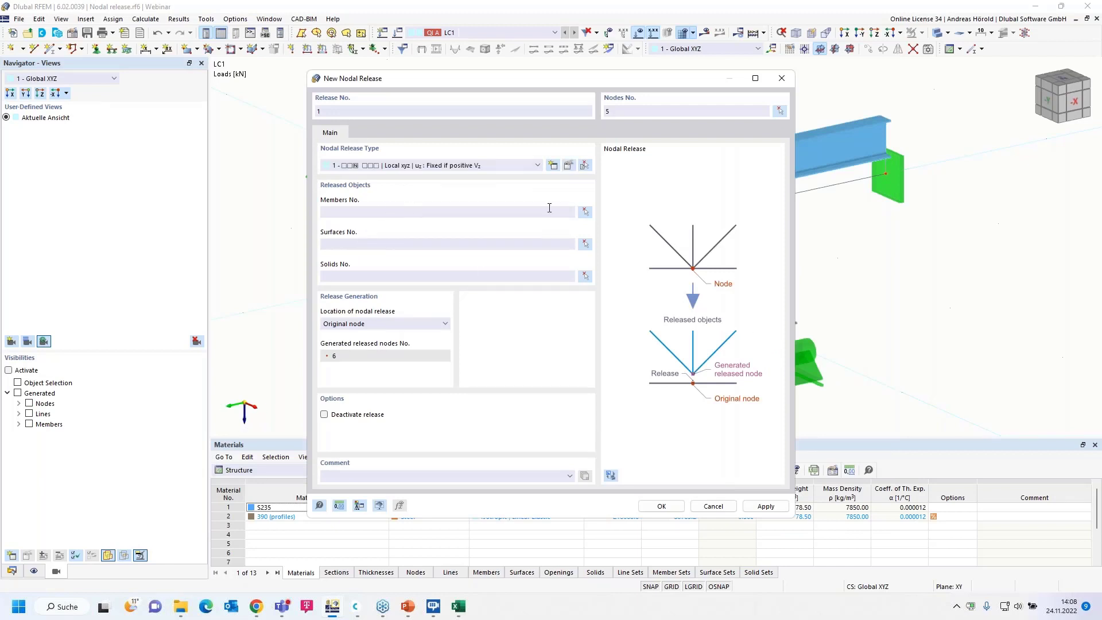
Assign upper beam members 2 and 4 as the released objects and confirm the nodal release.
{"action": "left_click", "coordinate": [586, 213]}
{"action": "left_click", "coordinate": [580, 213]}
{"action": "left_click", "coordinate": [485, 217]}
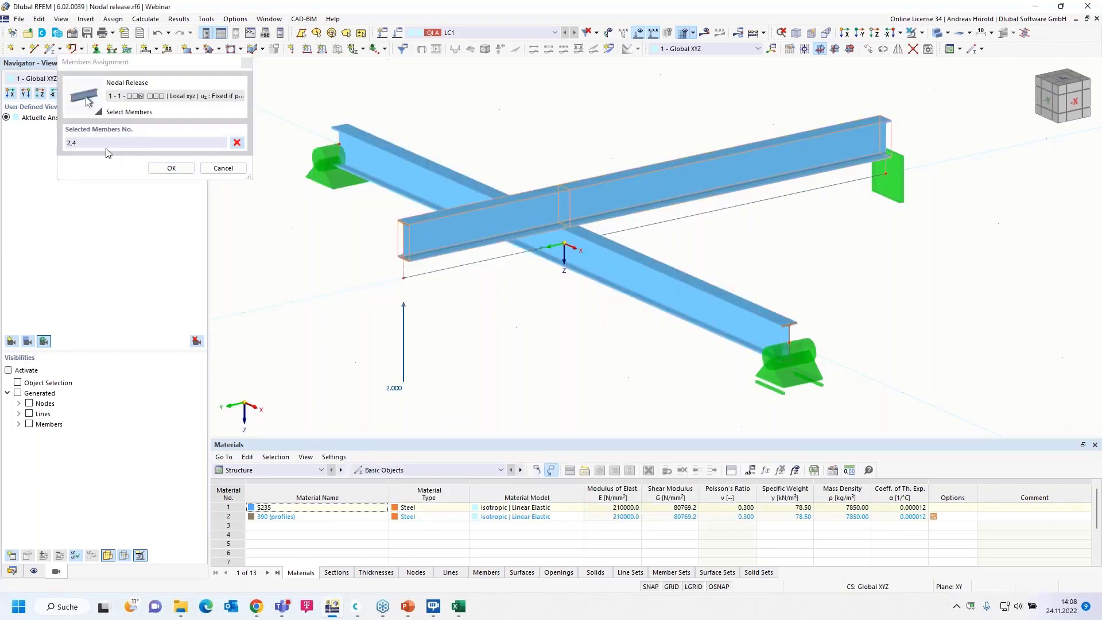
{"action": "left_click", "coordinate": [171, 168]}
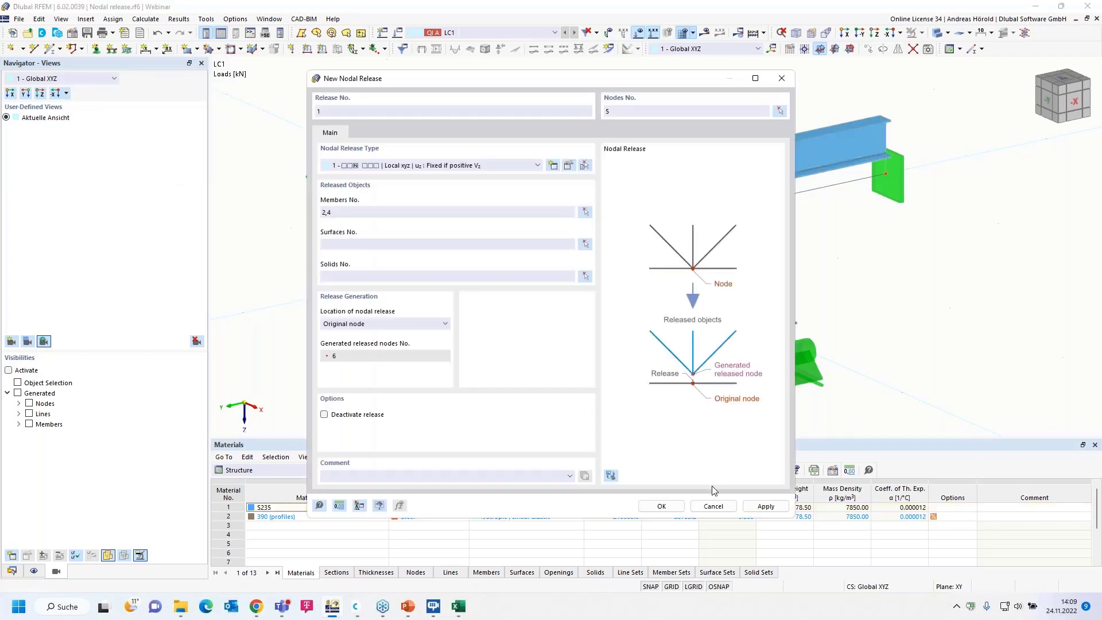
{"action": "left_click", "coordinate": [661, 507]}
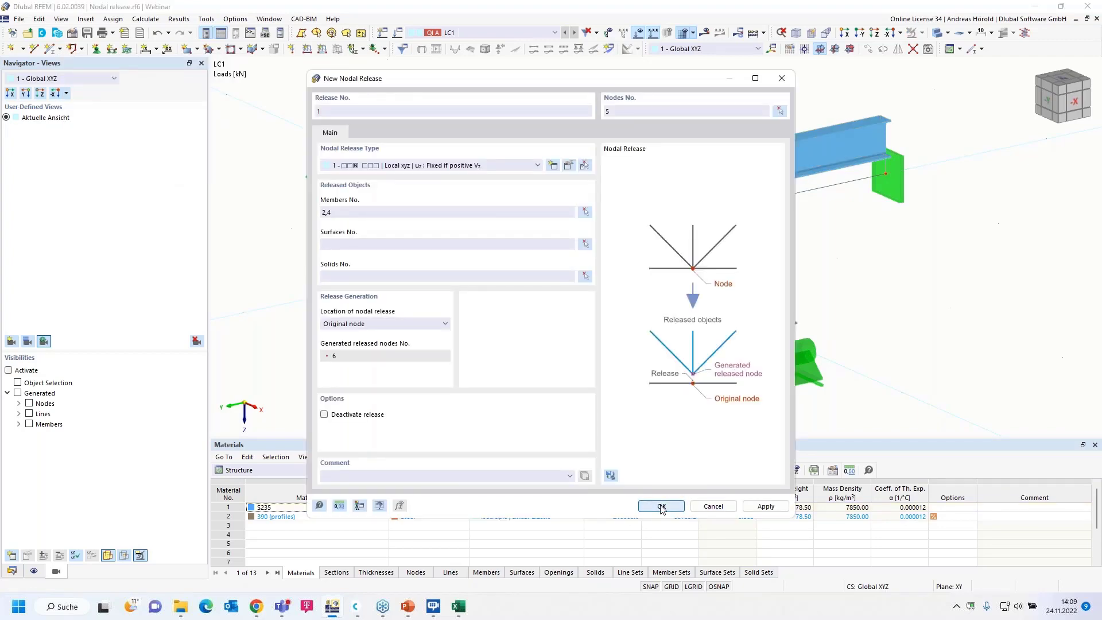
Calculate LC1 and inspect the deformed beams with the model displayed as wireframe.
{"action": "left_click", "coordinate": [705, 35]}
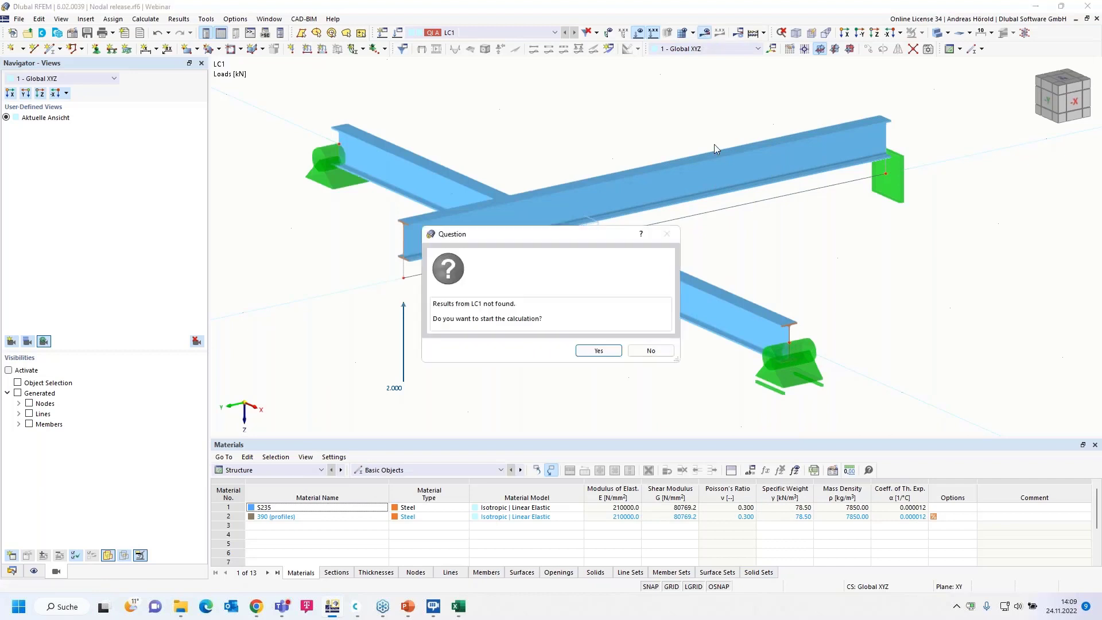
{"action": "left_click", "coordinate": [599, 351]}
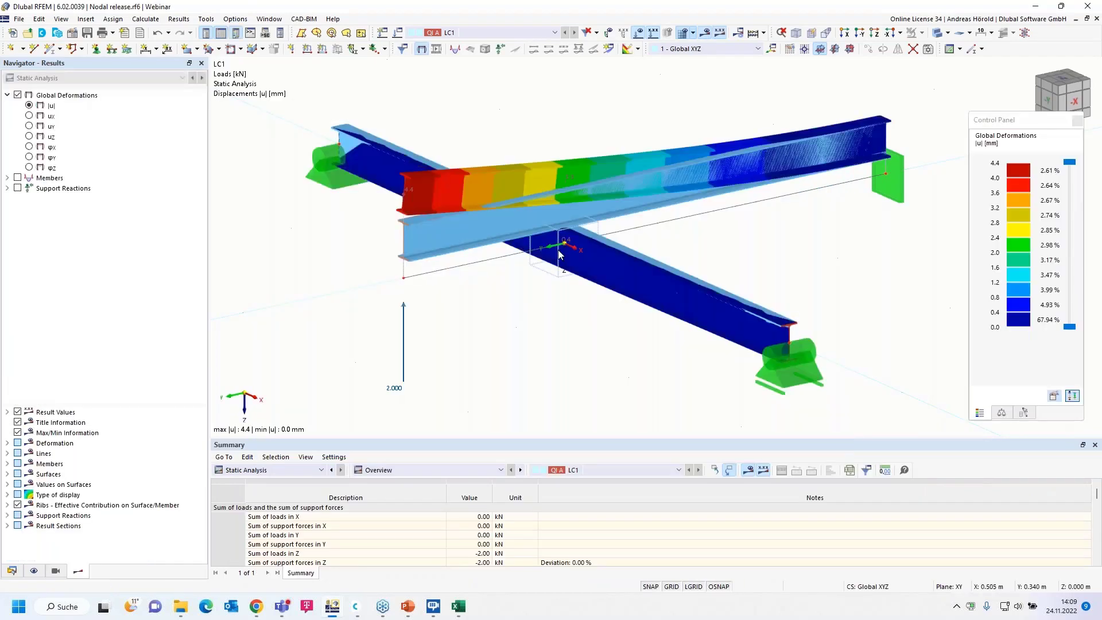
{"action": "left_click", "coordinate": [948, 36]}
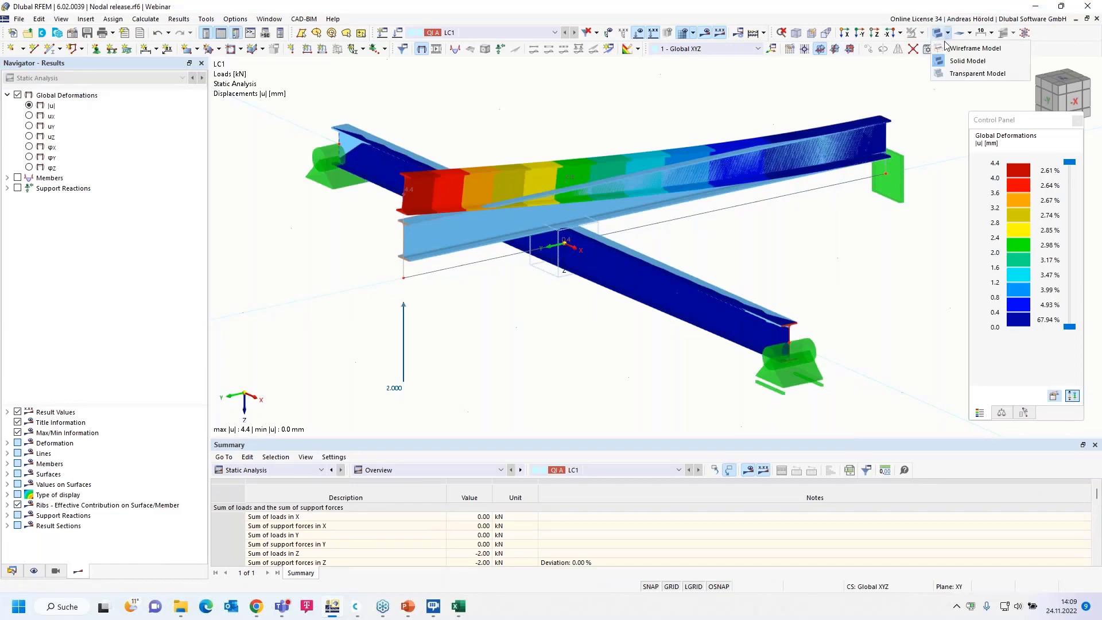
{"action": "left_click", "coordinate": [957, 49]}
{"action": "middle_click_drag", "start_coordinate": [524, 357], "coordinate": [551, 335], "text": "ctrl"}
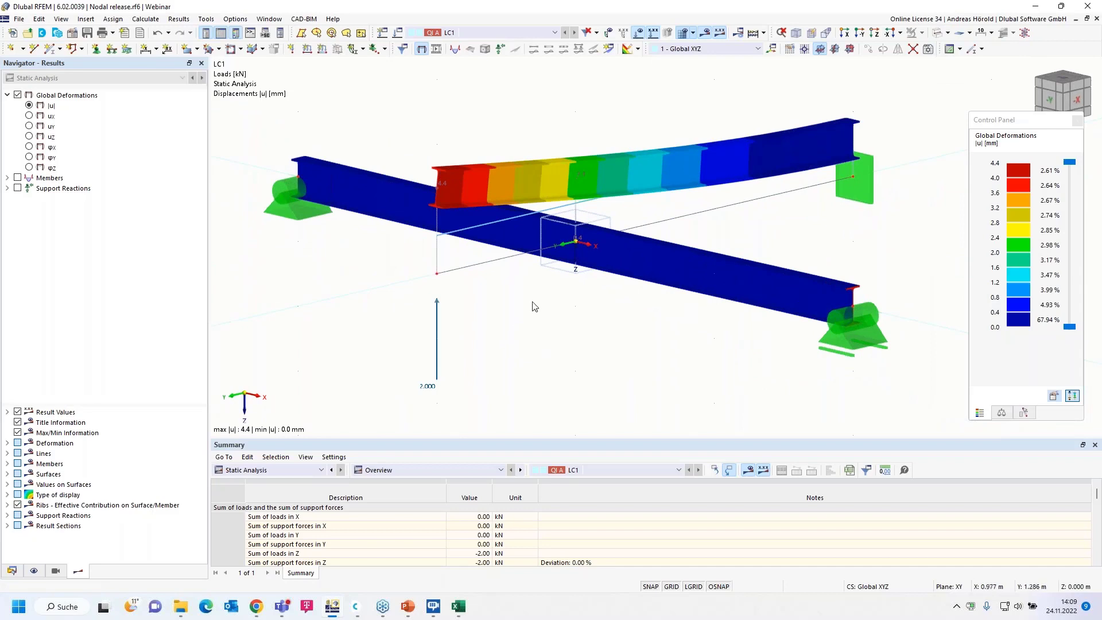
Set the nodal load at the free beam end to a downward FZ of 2.000 kN and recalculate LC1.
{"action": "left_click", "coordinate": [437, 335]}
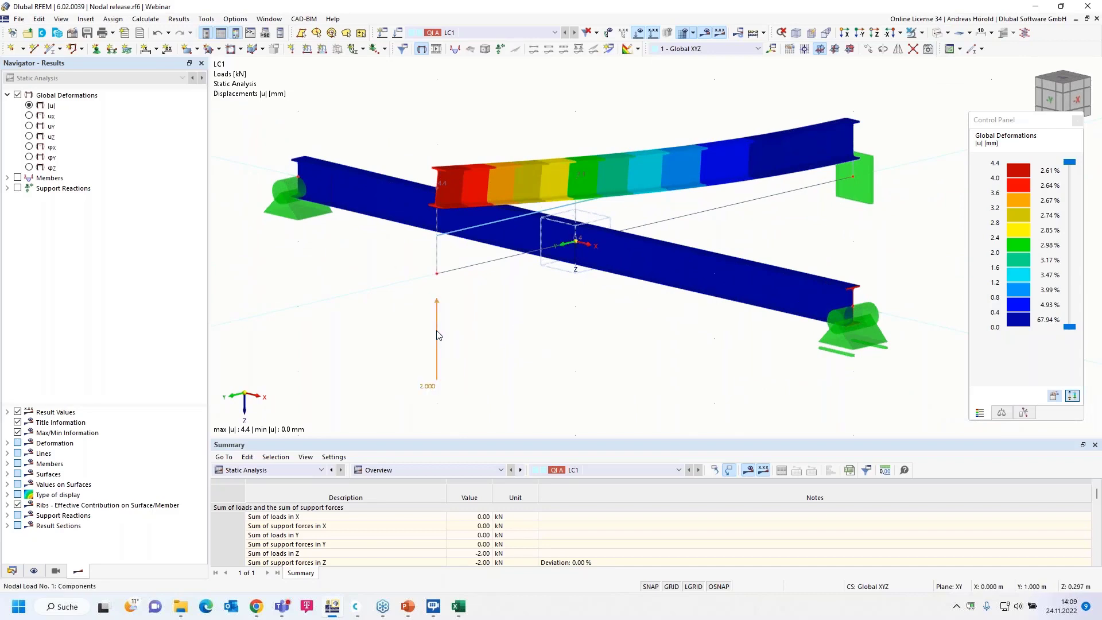
{"action": "double_click", "coordinate": [437, 335]}
{"action": "left_click", "coordinate": [468, 224]}
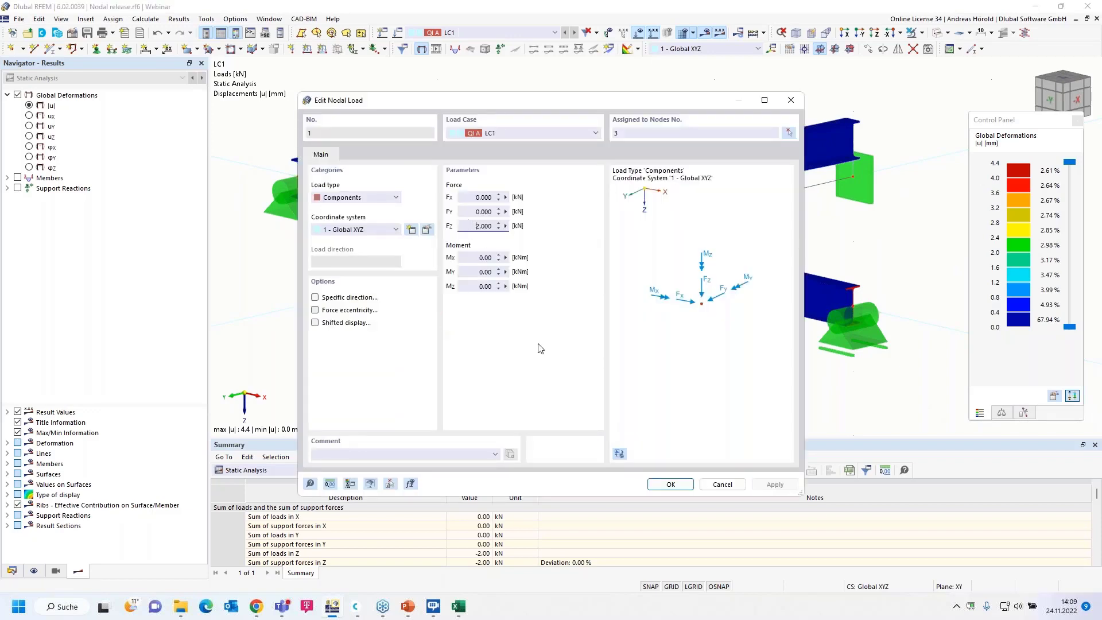
{"action": "left_click", "coordinate": [670, 484]}
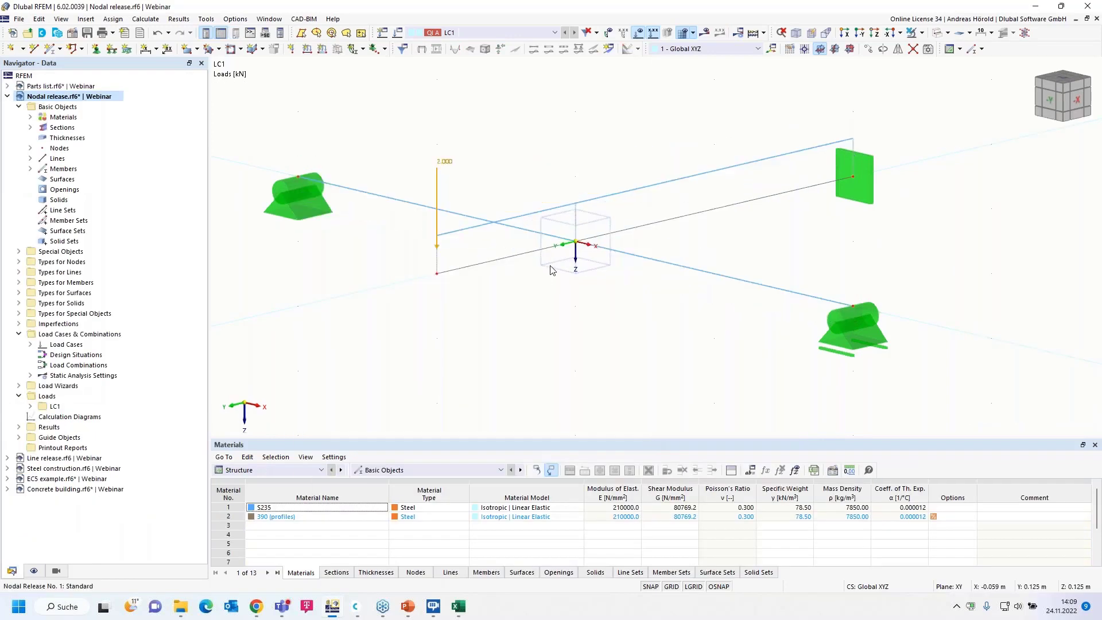
{"action": "left_click", "coordinate": [705, 34]}
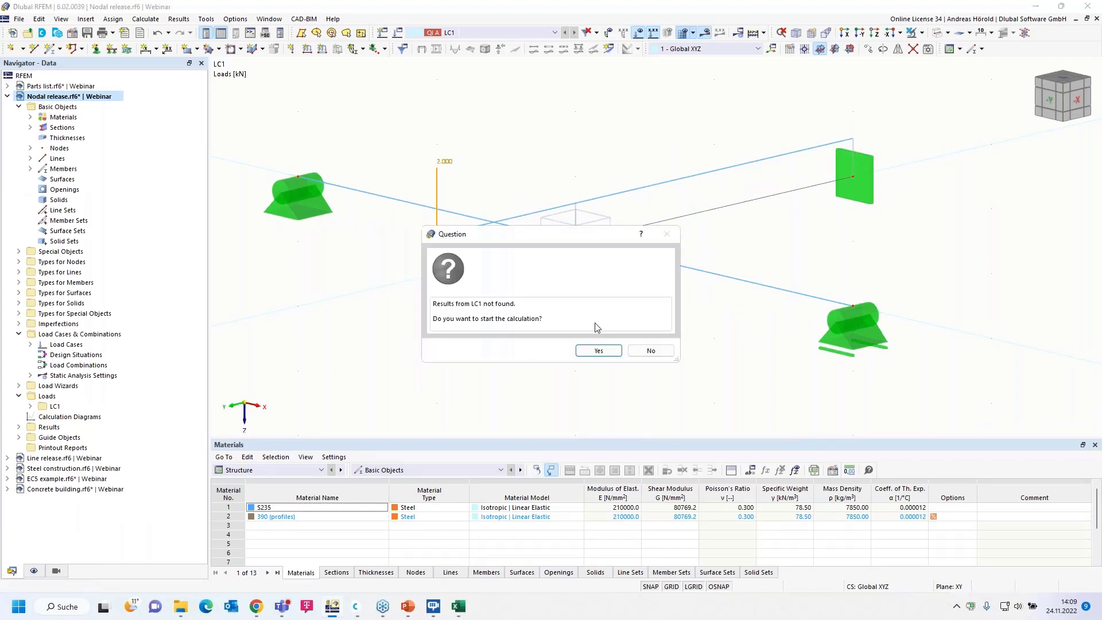
{"action": "left_click", "coordinate": [598, 350]}
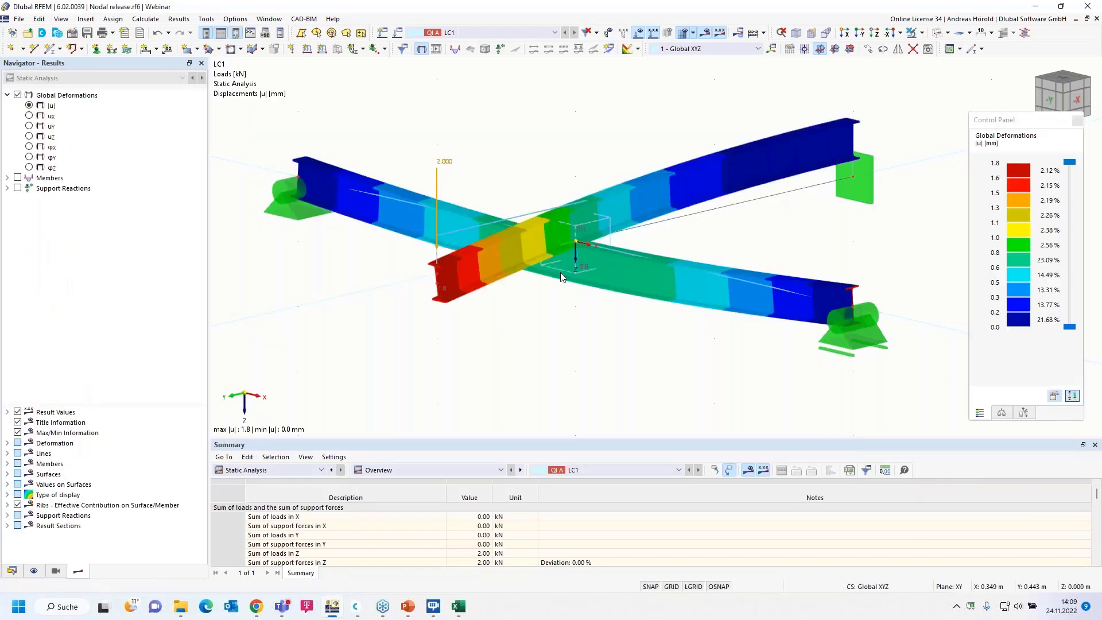
Switch to the Line release.rf6 model and examine the slab surfaces at the two intermediate steel beams.
{"action": "left_click", "coordinate": [12, 571]}
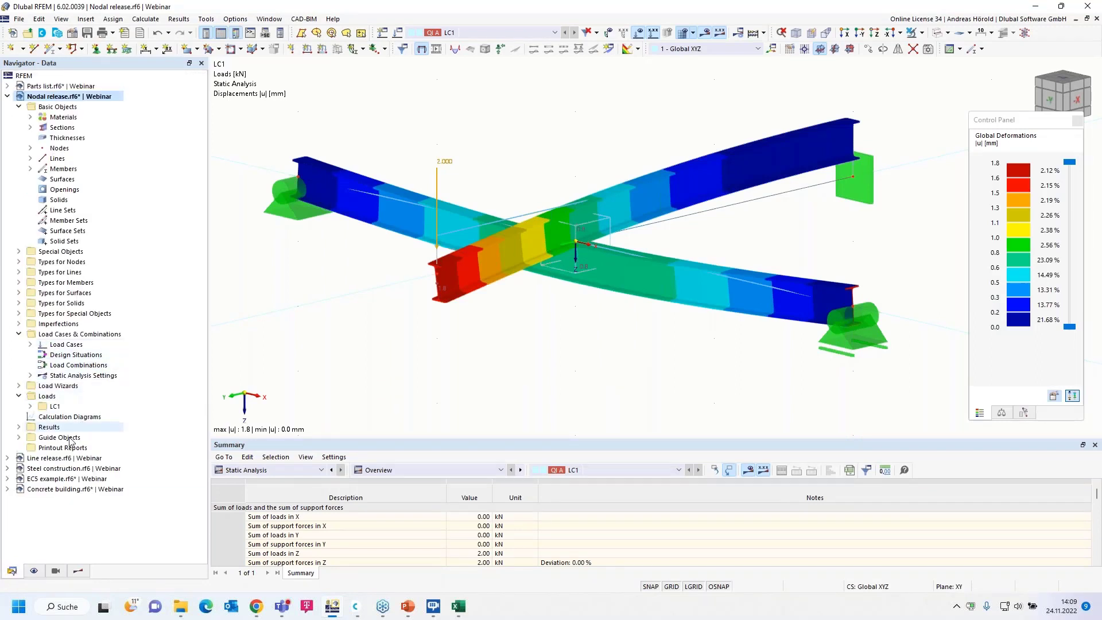
{"action": "left_click", "coordinate": [62, 458]}
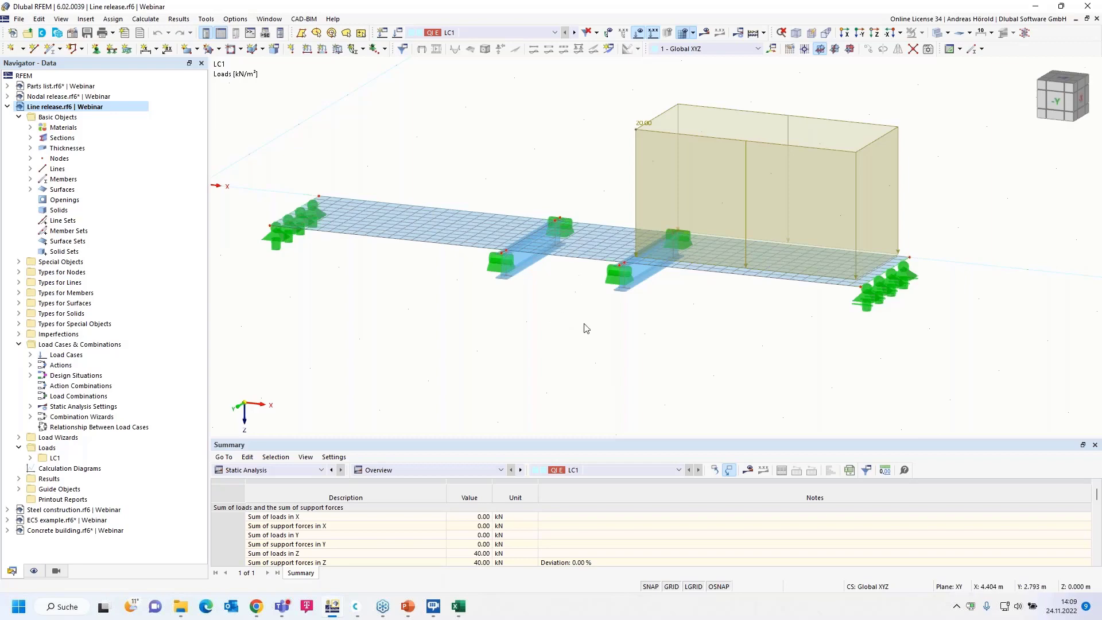
{"action": "scroll", "coordinate": [583, 337], "scroll_direction": "up", "scroll_amount": 3}
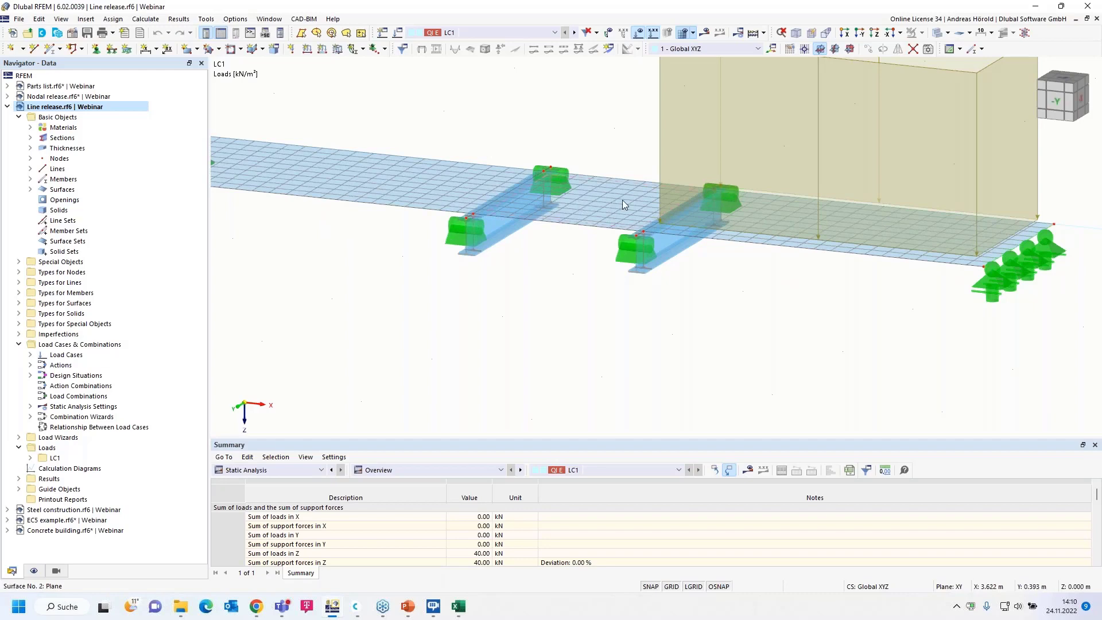
{"action": "mouse_move", "coordinate": [623, 202]}
{"action": "mouse_move", "coordinate": [549, 209]}
{"action": "scroll", "coordinate": [777, 278], "scroll_direction": "down", "scroll_amount": 1}
{"action": "scroll", "coordinate": [746, 282], "scroll_direction": "up", "scroll_amount": 2}
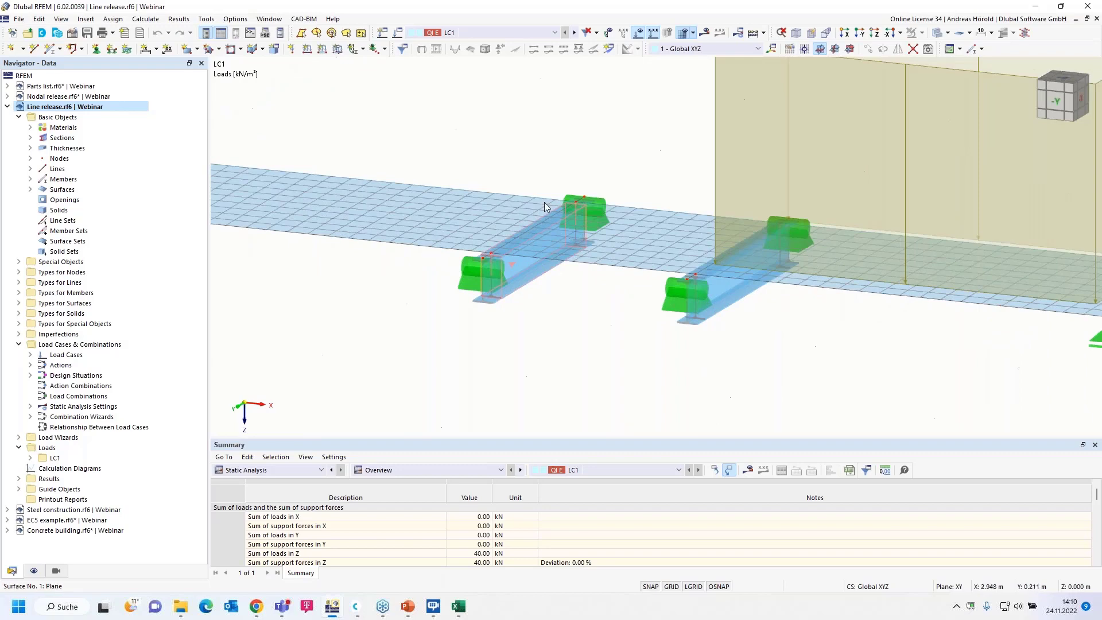
{"action": "scroll", "coordinate": [632, 217], "scroll_direction": "down", "scroll_amount": 2}
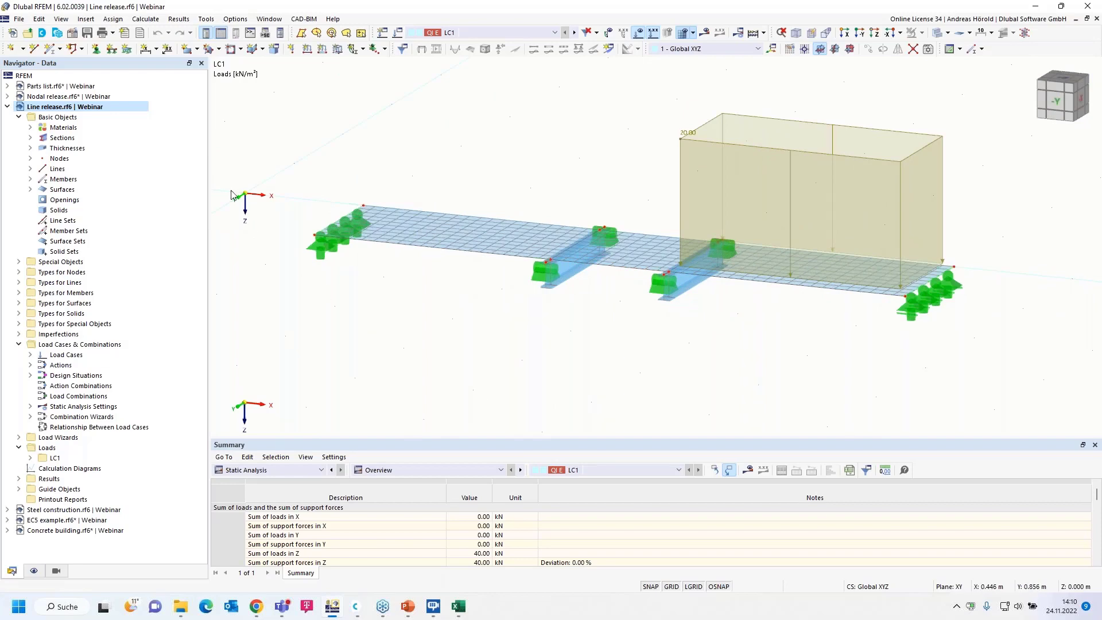
Start a new line release and create its type, releasing only uz with the nonlinearity Fixed if positive vz.
{"action": "left_click", "coordinate": [85, 21]}
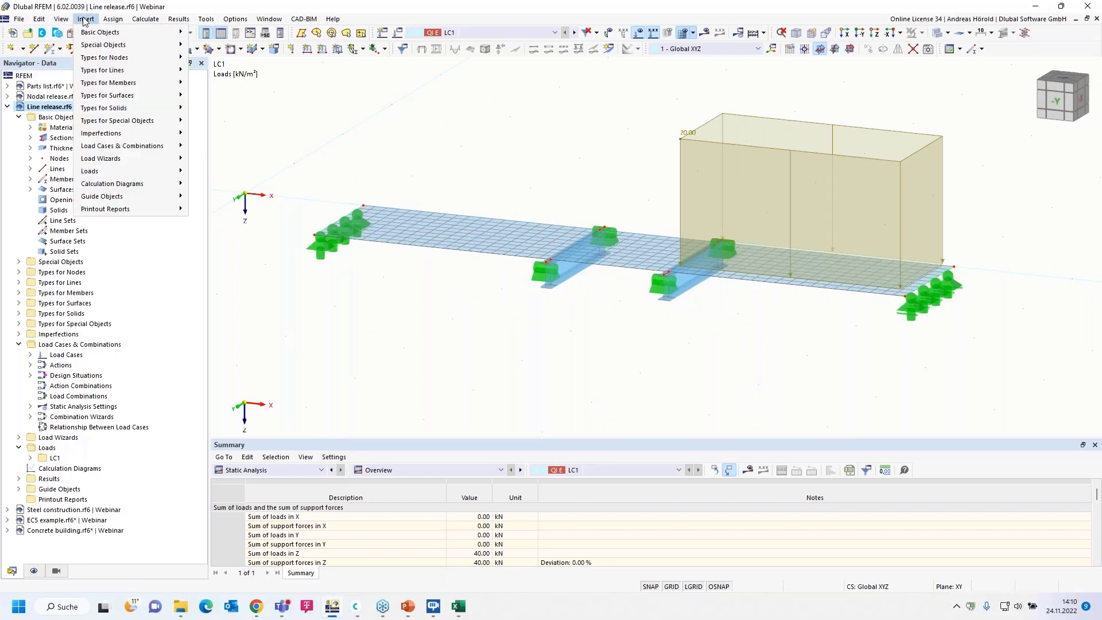
{"action": "mouse_move", "coordinate": [105, 45]}
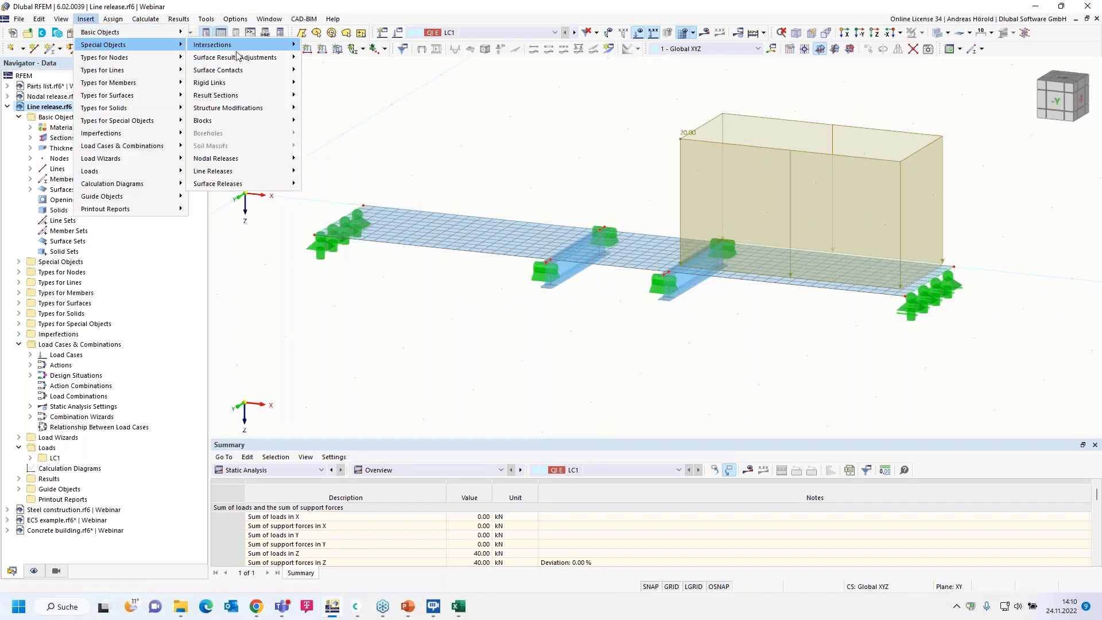
{"action": "mouse_move", "coordinate": [298, 175]}
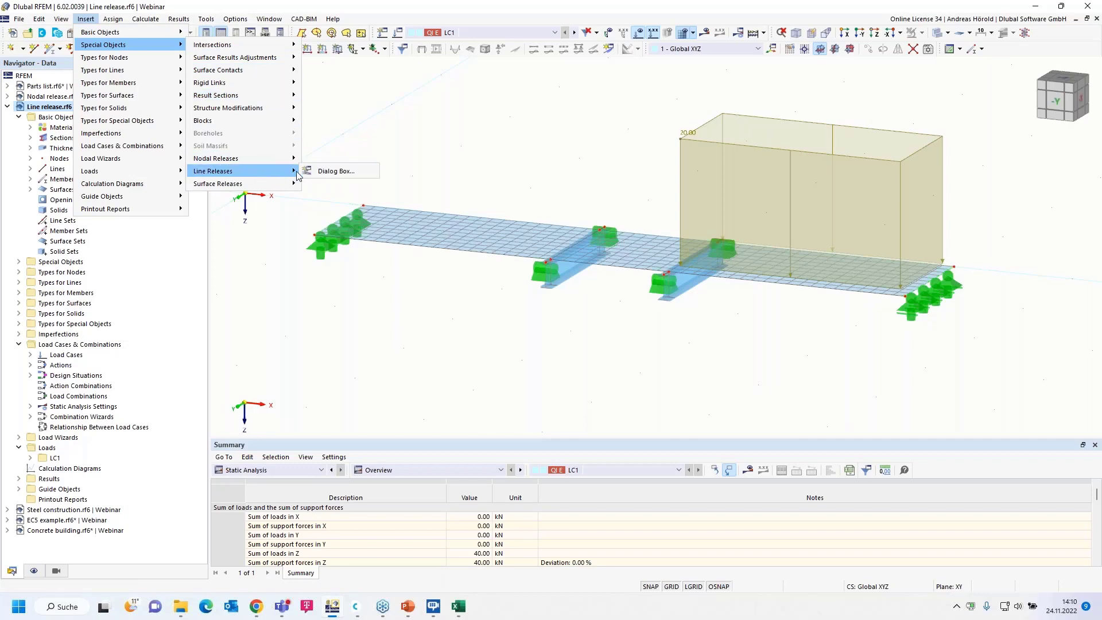
{"action": "left_click", "coordinate": [336, 172]}
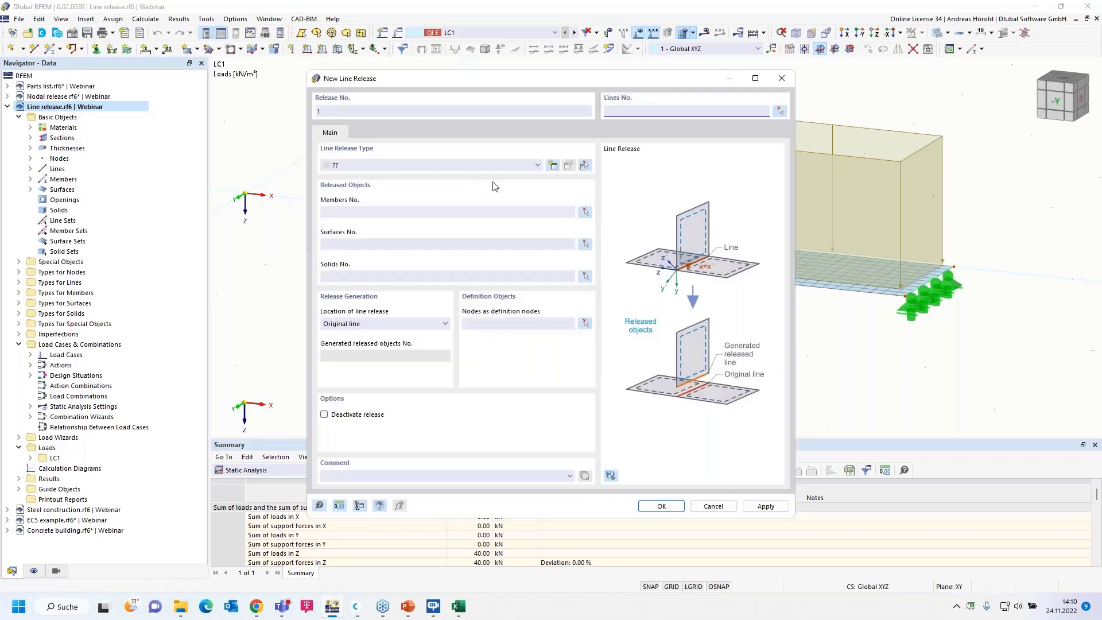
{"action": "left_click", "coordinate": [553, 166]}
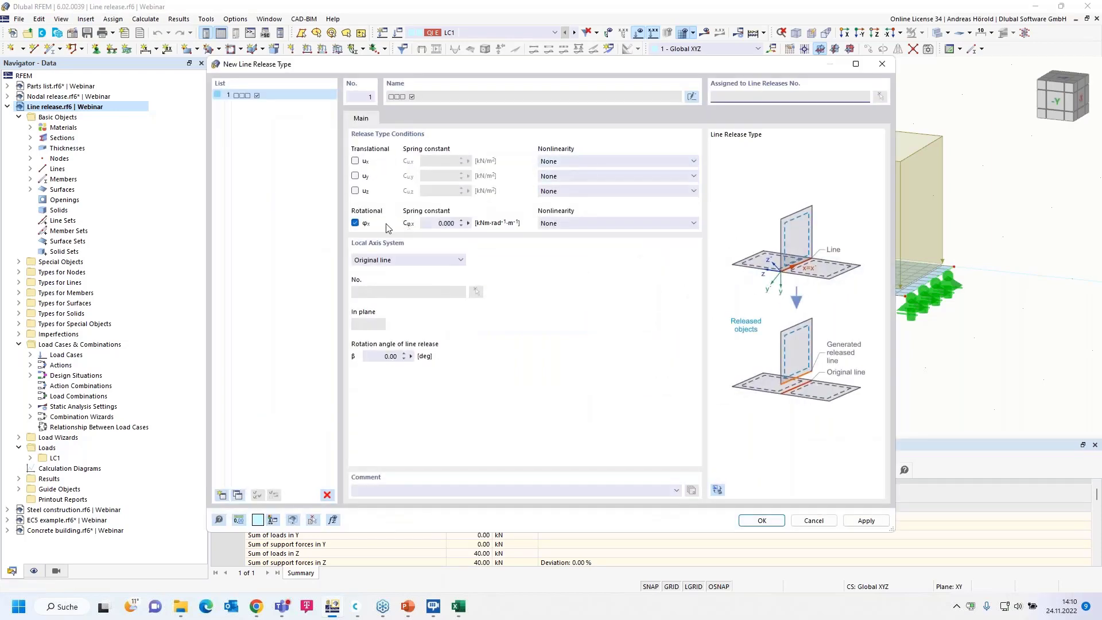
{"action": "left_click", "coordinate": [356, 191]}
{"action": "left_click", "coordinate": [591, 191]}
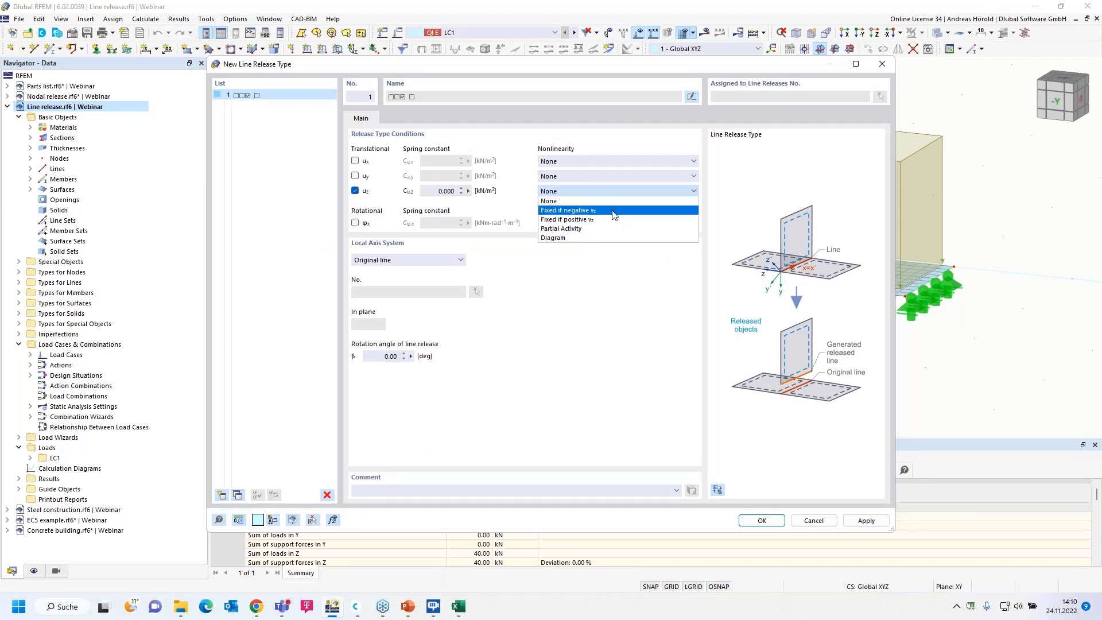
{"action": "left_click", "coordinate": [605, 220]}
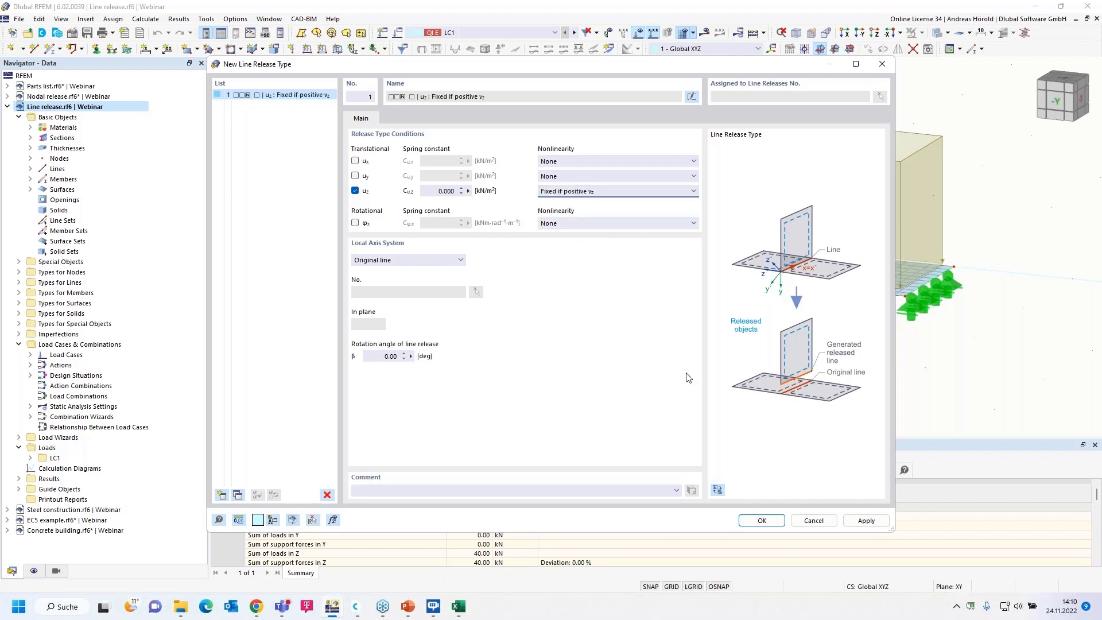
{"action": "left_click", "coordinate": [762, 521]}
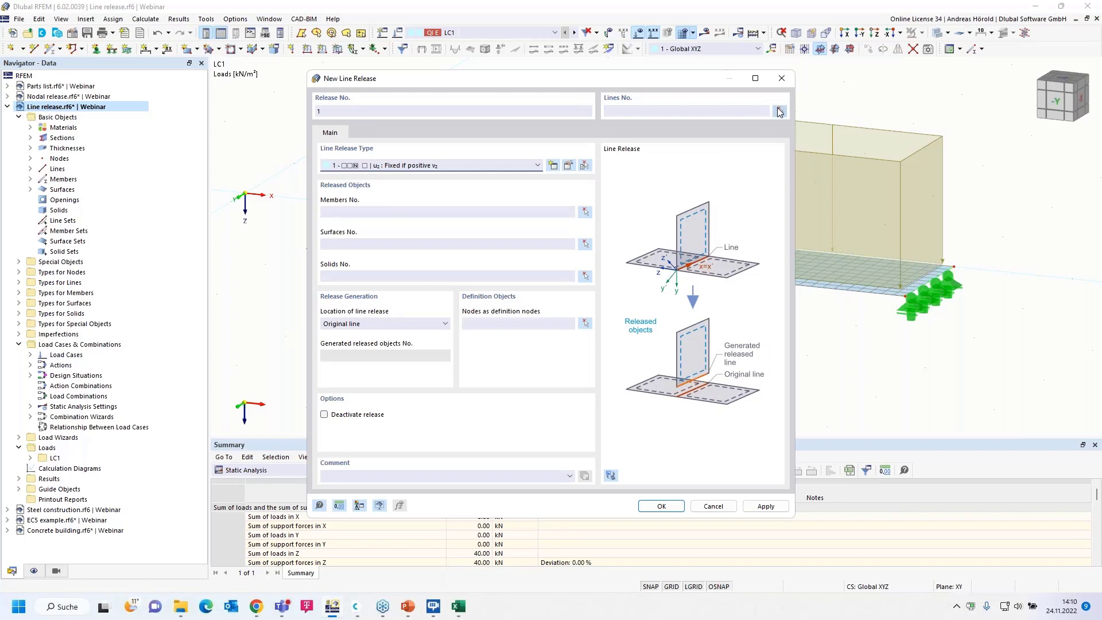
Assign lines 3 and 7, where the slab rests on the two intermediate beams, to the line release.
{"action": "left_click", "coordinate": [779, 111]}
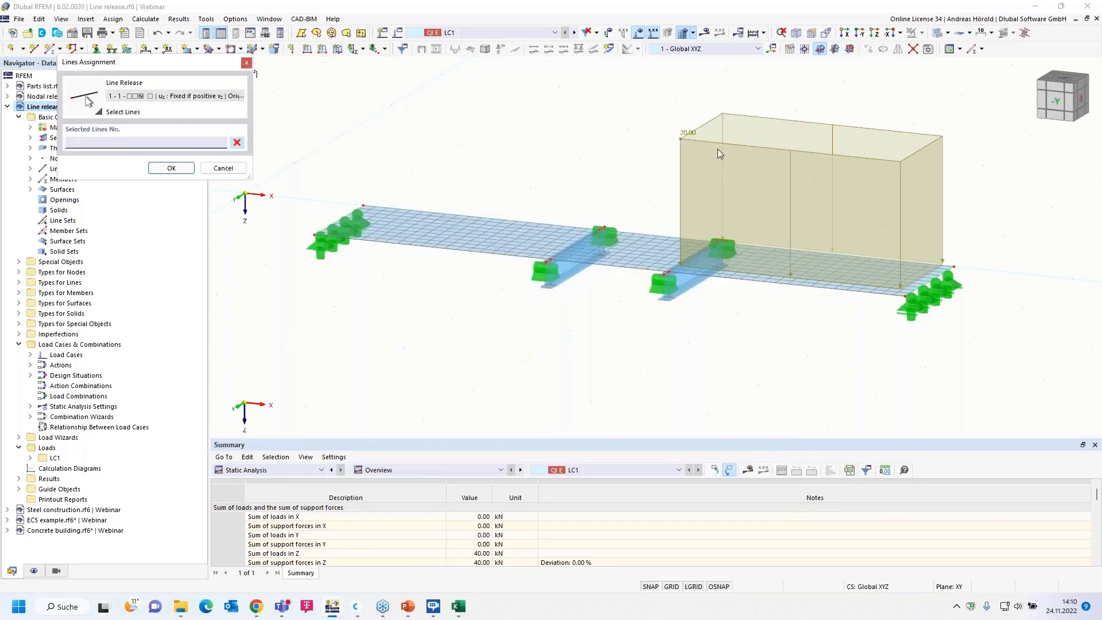
{"action": "left_click", "coordinate": [585, 257]}
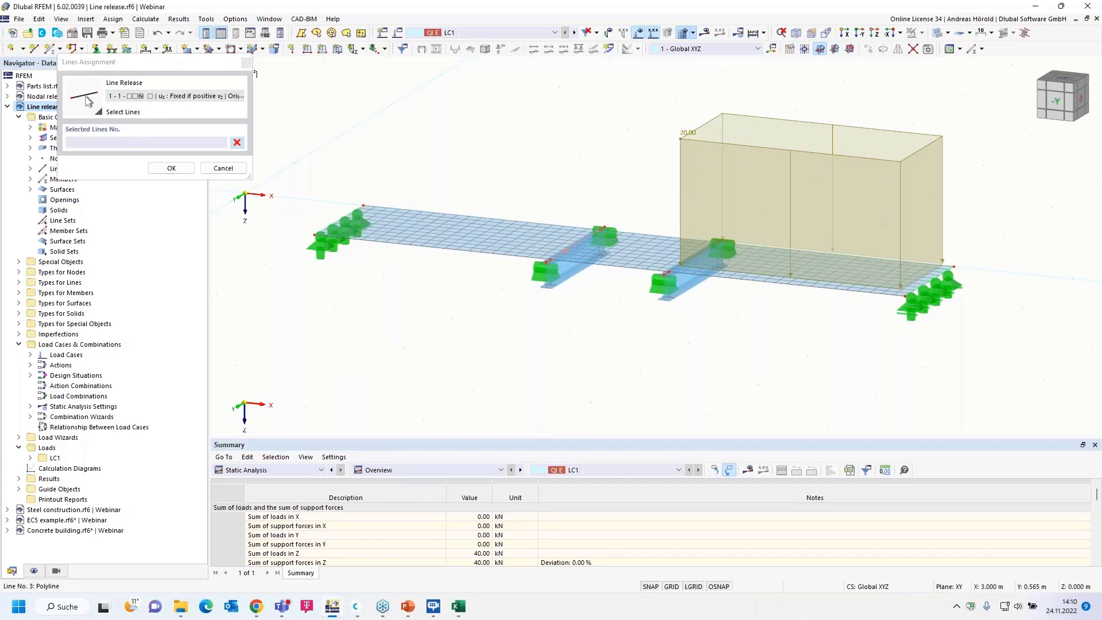
{"action": "left_click", "coordinate": [689, 261]}
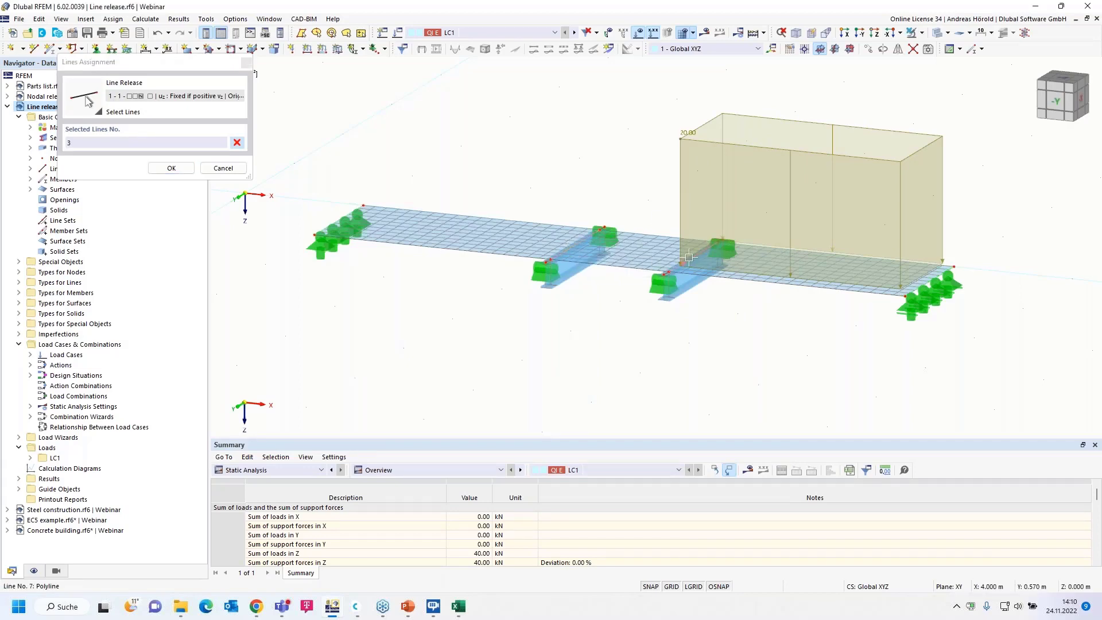
{"action": "left_click", "coordinate": [173, 168]}
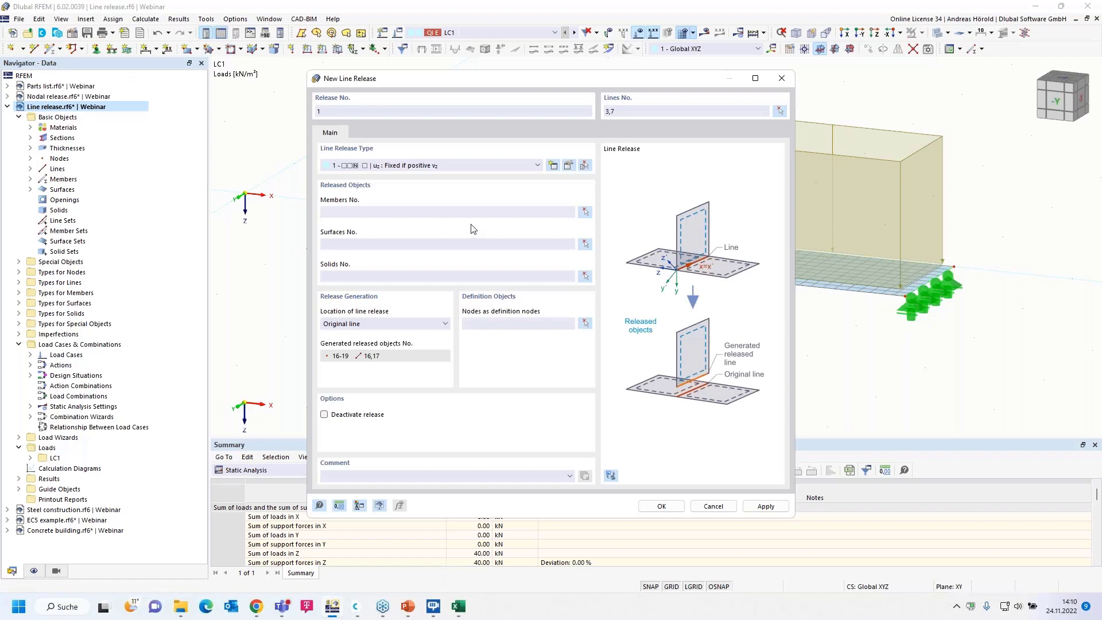
Assign slab surfaces 1 to 3 as the released objects and confirm the line release.
{"action": "left_click", "coordinate": [585, 244]}
{"action": "left_click", "coordinate": [553, 235]}
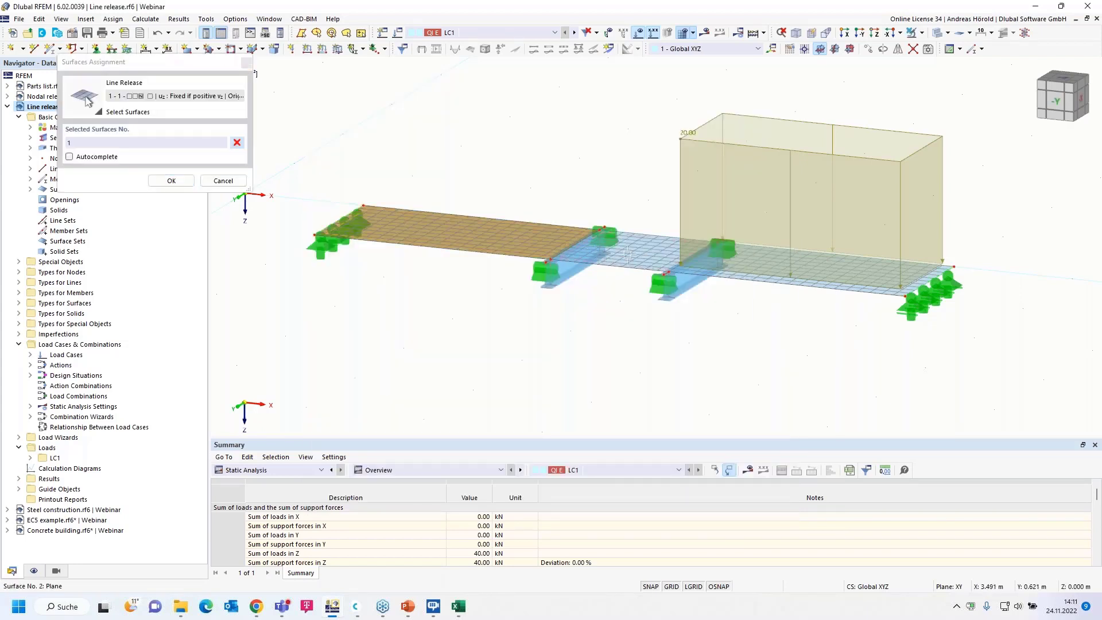
{"action": "left_click", "coordinate": [628, 255]}
{"action": "left_click", "coordinate": [739, 267]}
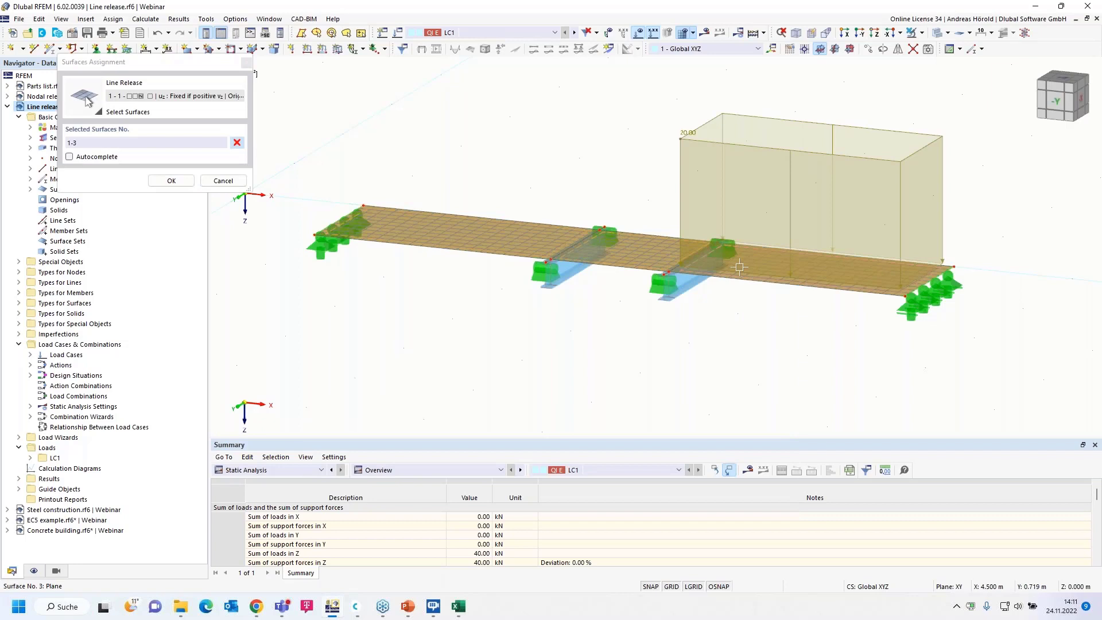
{"action": "left_click", "coordinate": [171, 182]}
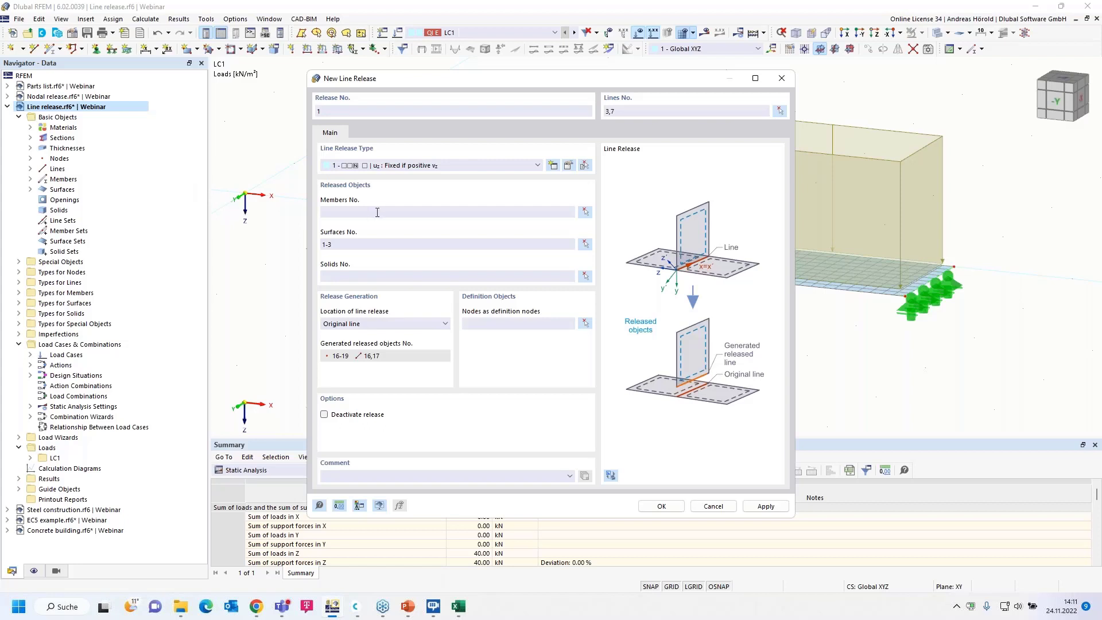
{"action": "left_click", "coordinate": [659, 506]}
{"action": "left_click", "coordinate": [599, 352]}
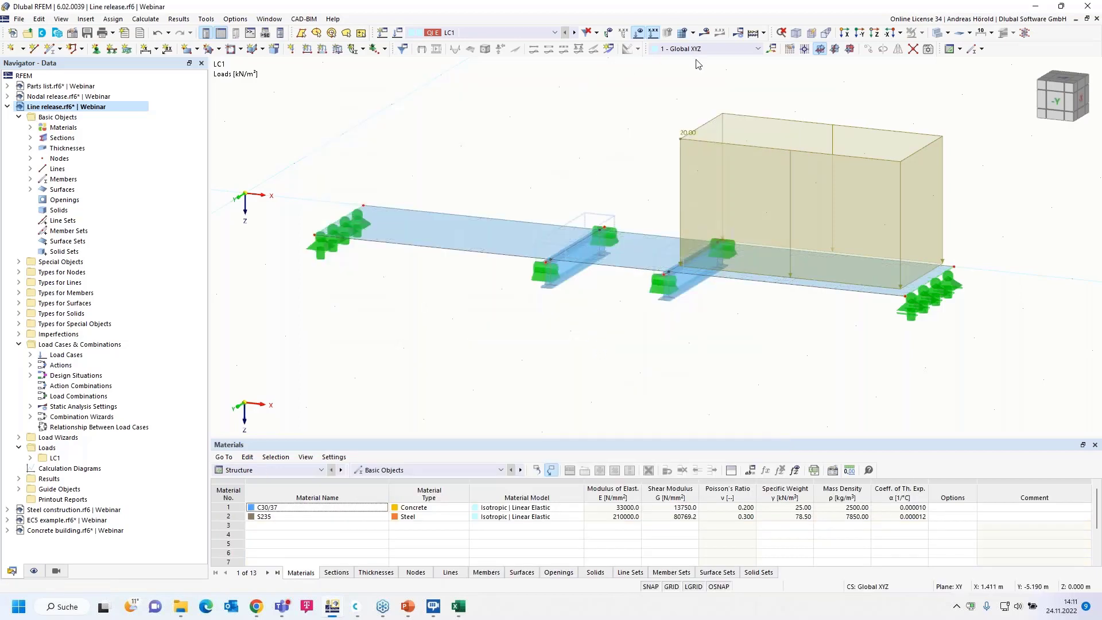
Calculate LC1 and inspect the slab's uz deformation relative to the intermediate beams from the side and in perspective.
{"action": "left_click", "coordinate": [705, 33]}
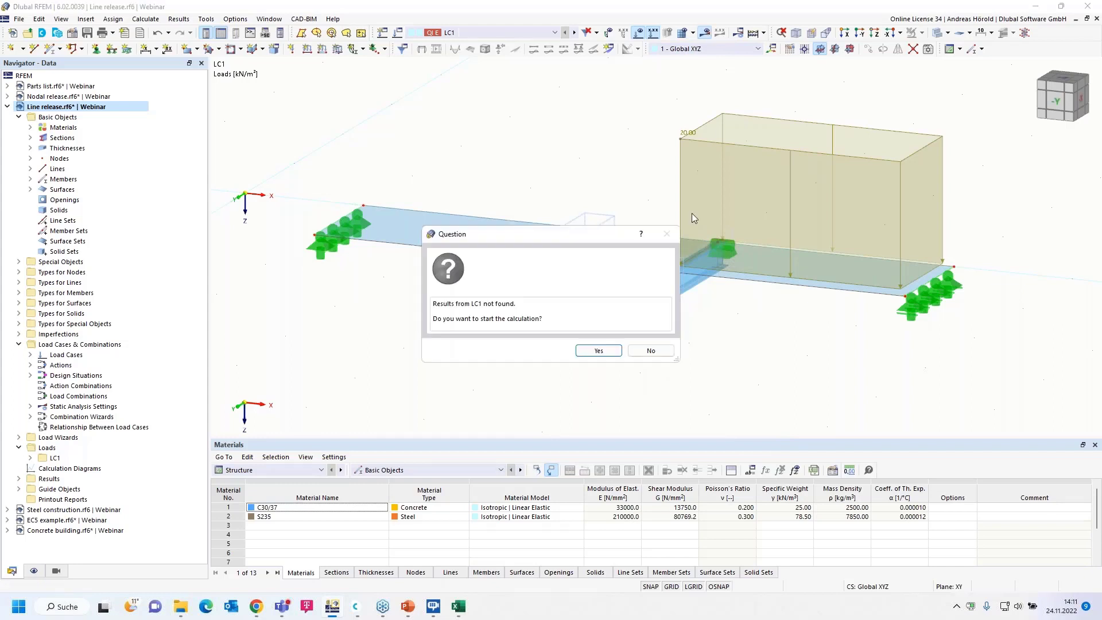
{"action": "left_click", "coordinate": [598, 350]}
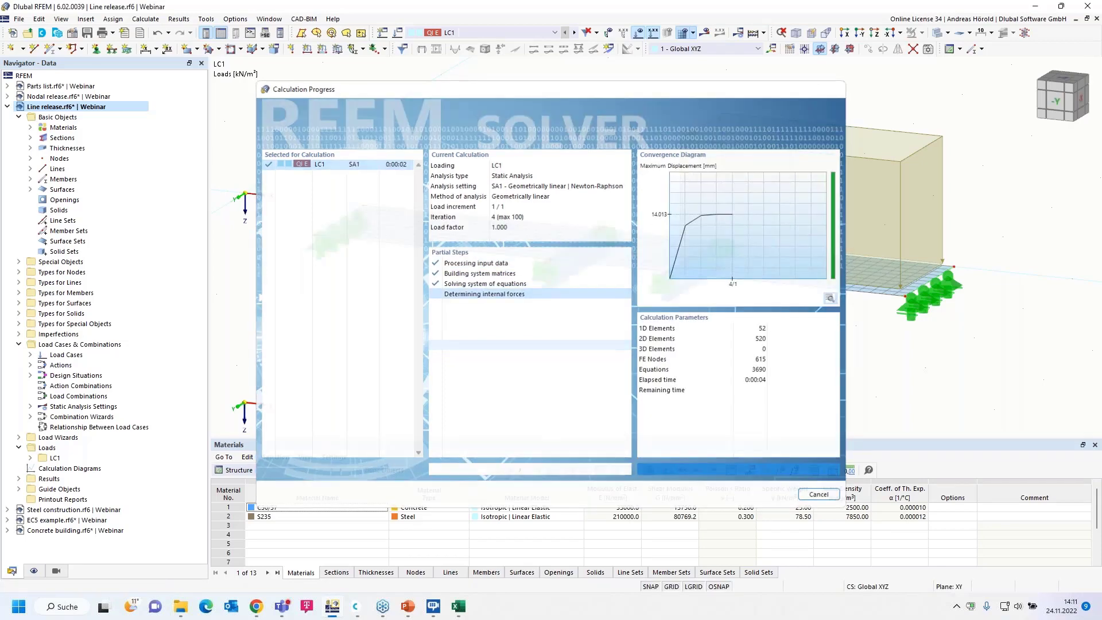
{"action": "scroll", "coordinate": [566, 355], "scroll_direction": "up", "scroll_amount": 3}
{"action": "middle_click_drag", "start_coordinate": [566, 355], "coordinate": [613, 285], "text": "ctrl"}
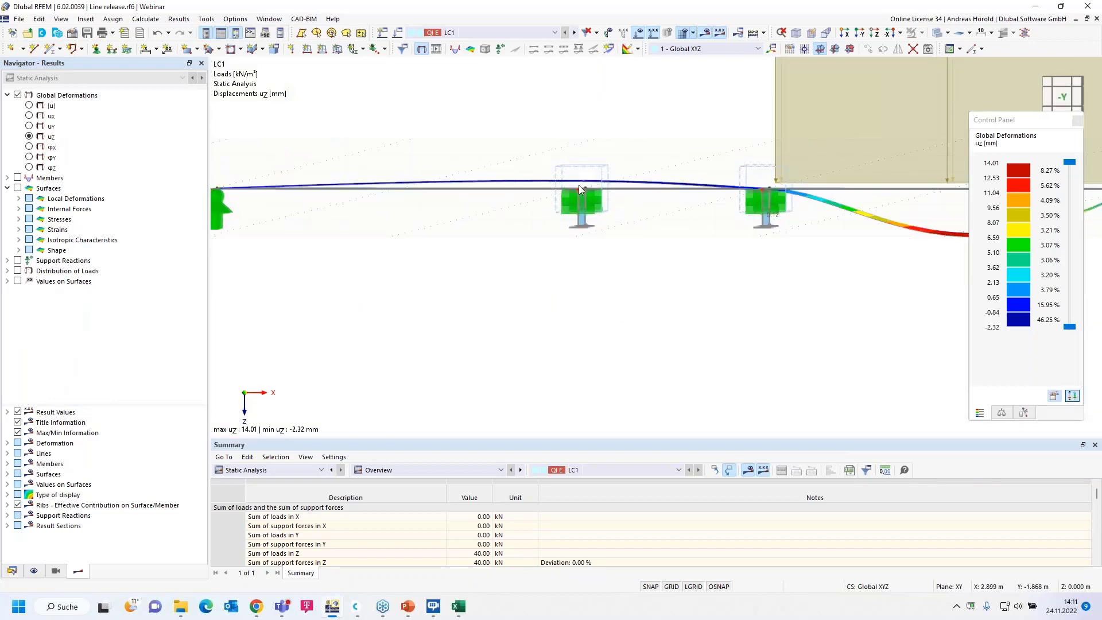
{"action": "scroll", "coordinate": [579, 185], "scroll_direction": "up", "scroll_amount": 2}
{"action": "scroll", "coordinate": [579, 185], "scroll_direction": "up", "scroll_amount": 3}
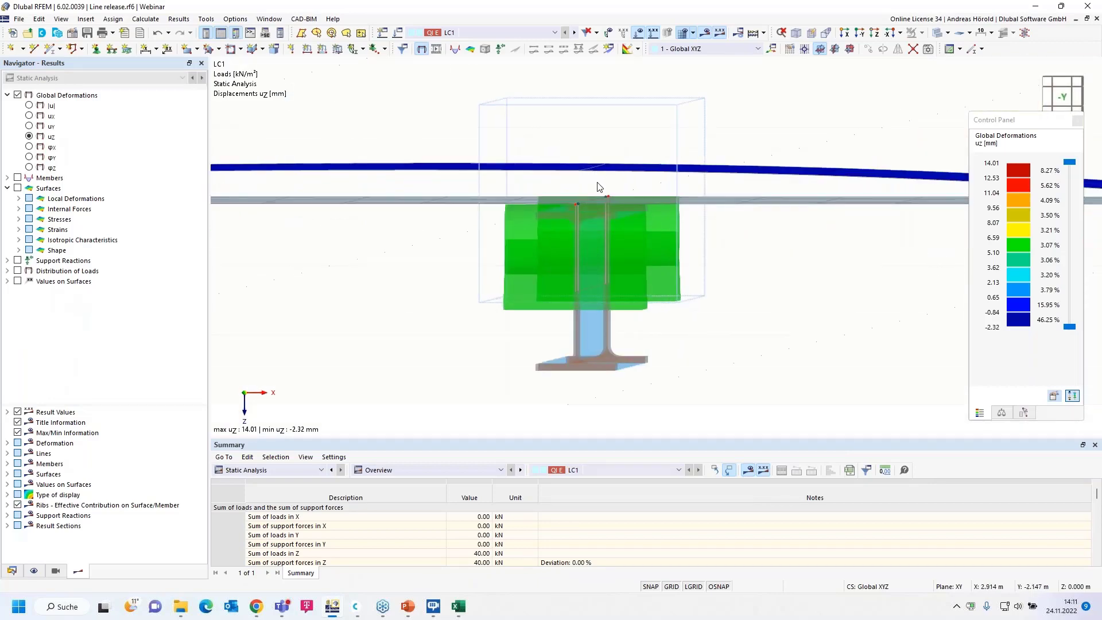
{"action": "middle_click_drag", "start_coordinate": [702, 290], "coordinate": [744, 350], "text": "ctrl"}
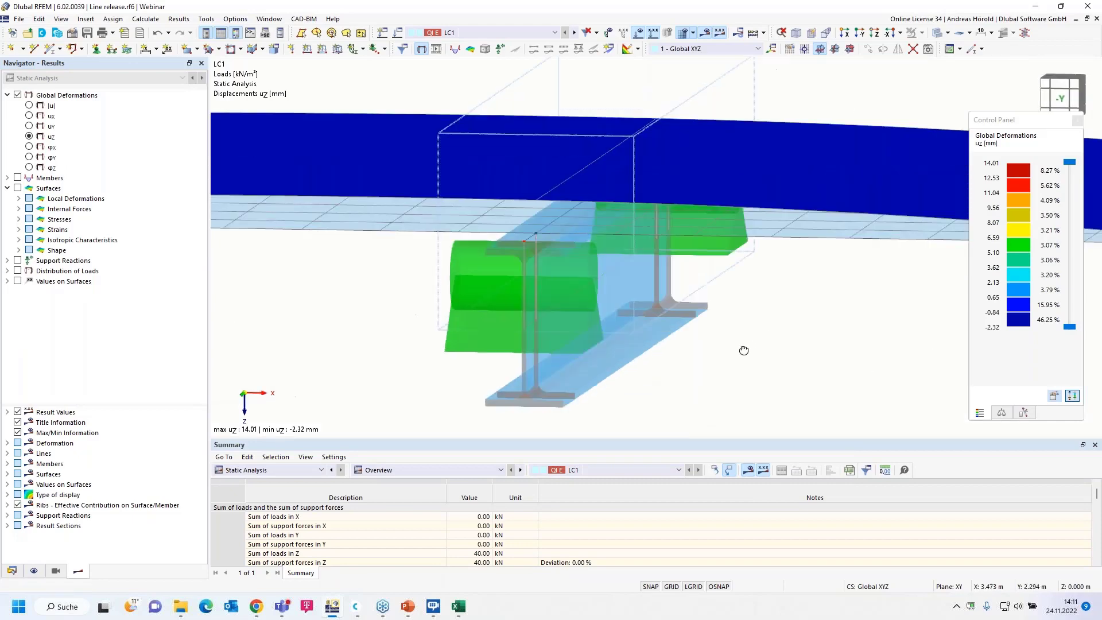
{"action": "scroll", "coordinate": [744, 351], "scroll_direction": "down", "scroll_amount": 5}
{"action": "scroll", "coordinate": [708, 364], "scroll_direction": "up", "scroll_amount": 2}
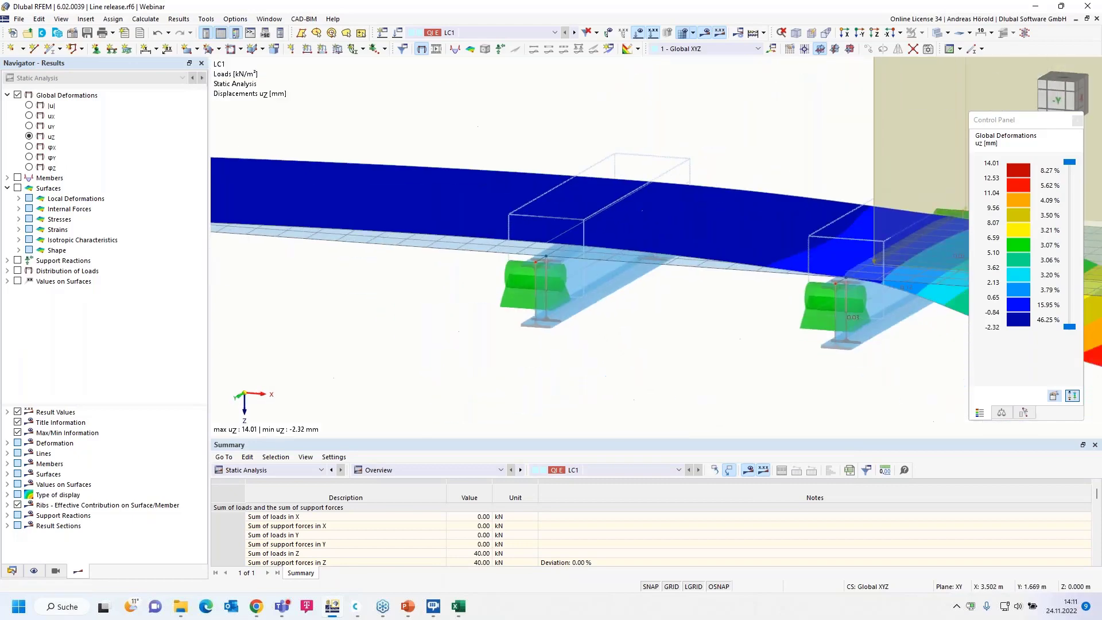
{"action": "scroll", "coordinate": [629, 306], "scroll_direction": "down", "scroll_amount": 5}
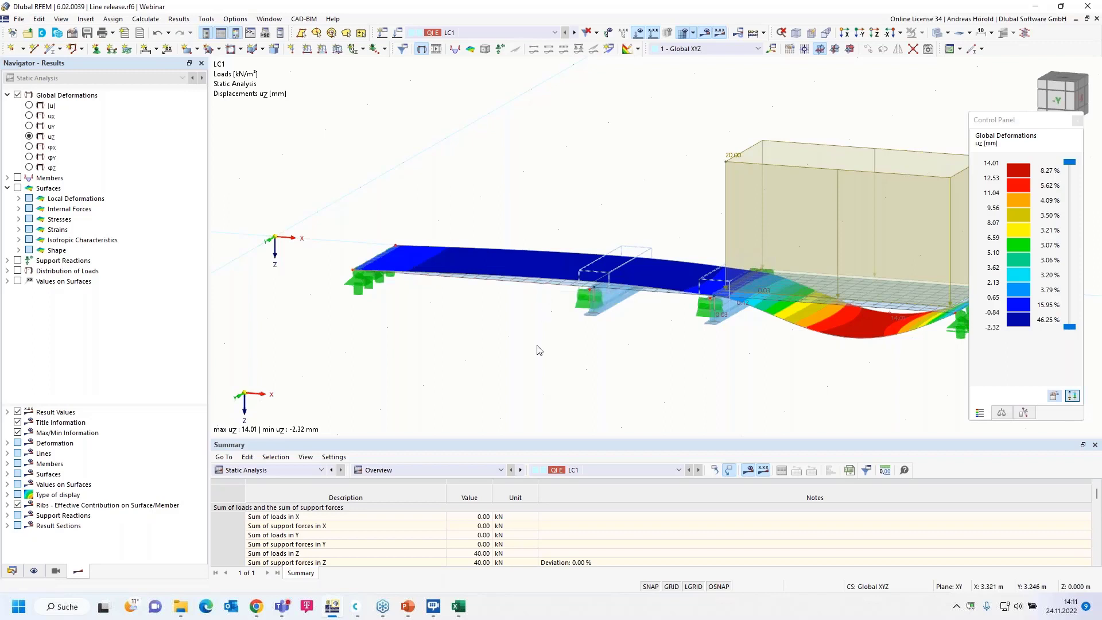
{"action": "middle_click_drag", "start_coordinate": [506, 334], "coordinate": [438, 331], "text": "ctrl"}
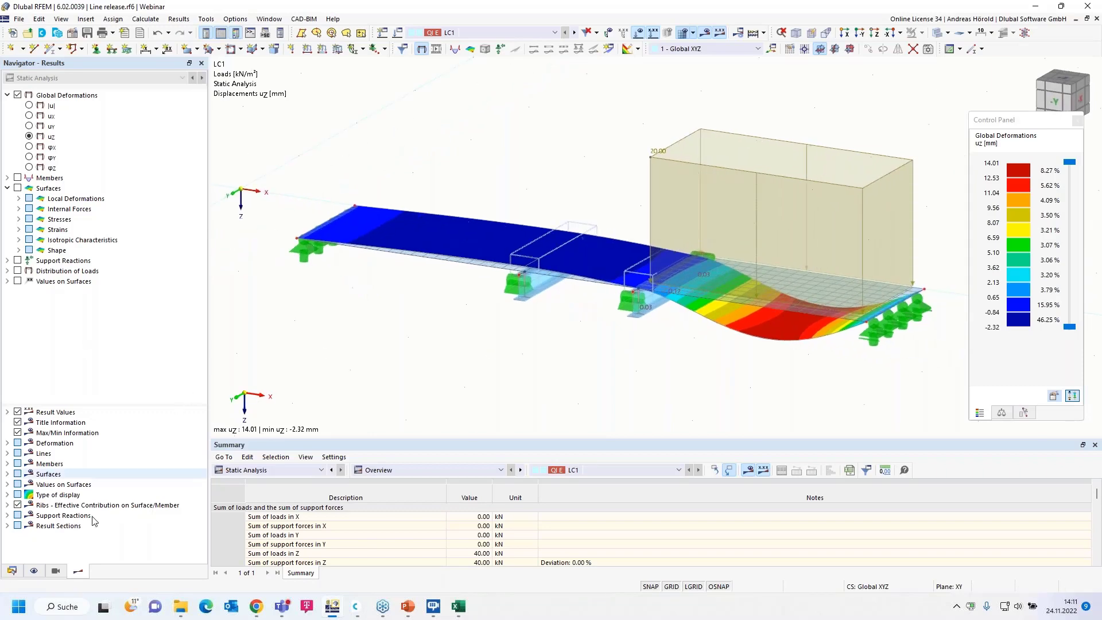
{"action": "left_click", "coordinate": [12, 571]}
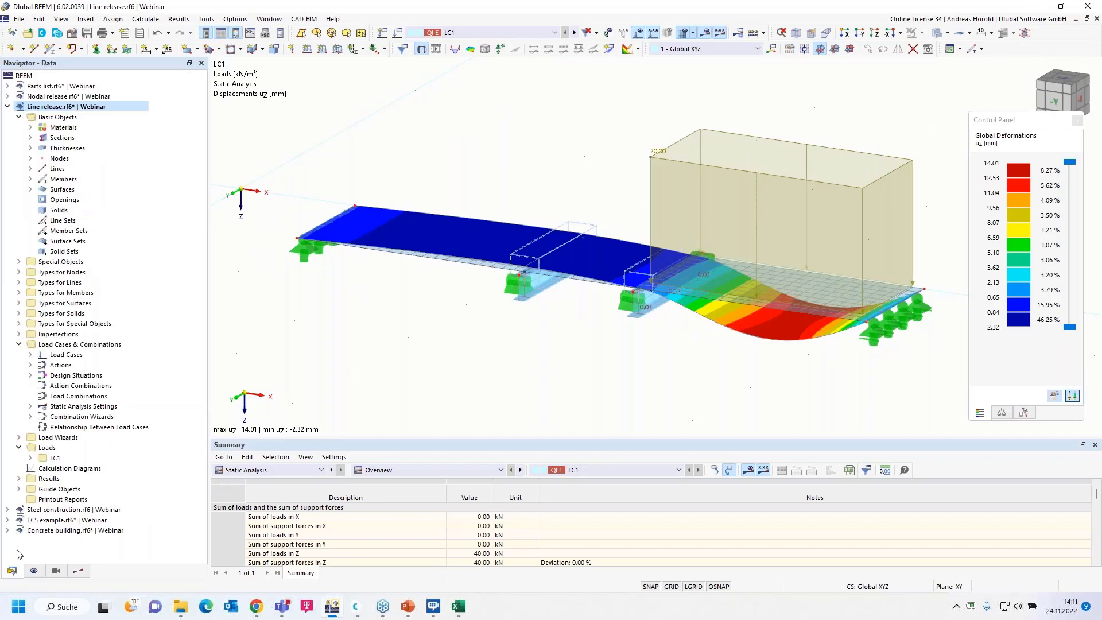
Switch to the Parts list model and start a new object selection that covers members.
{"action": "left_click", "coordinate": [70, 87]}
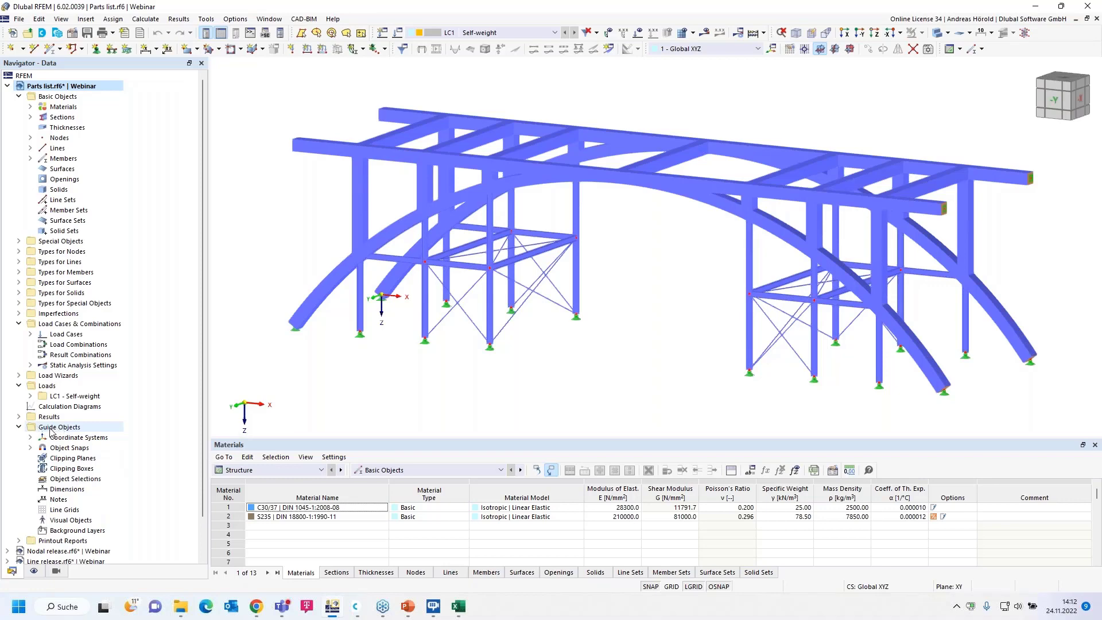
{"action": "right_click", "coordinate": [62, 482]}
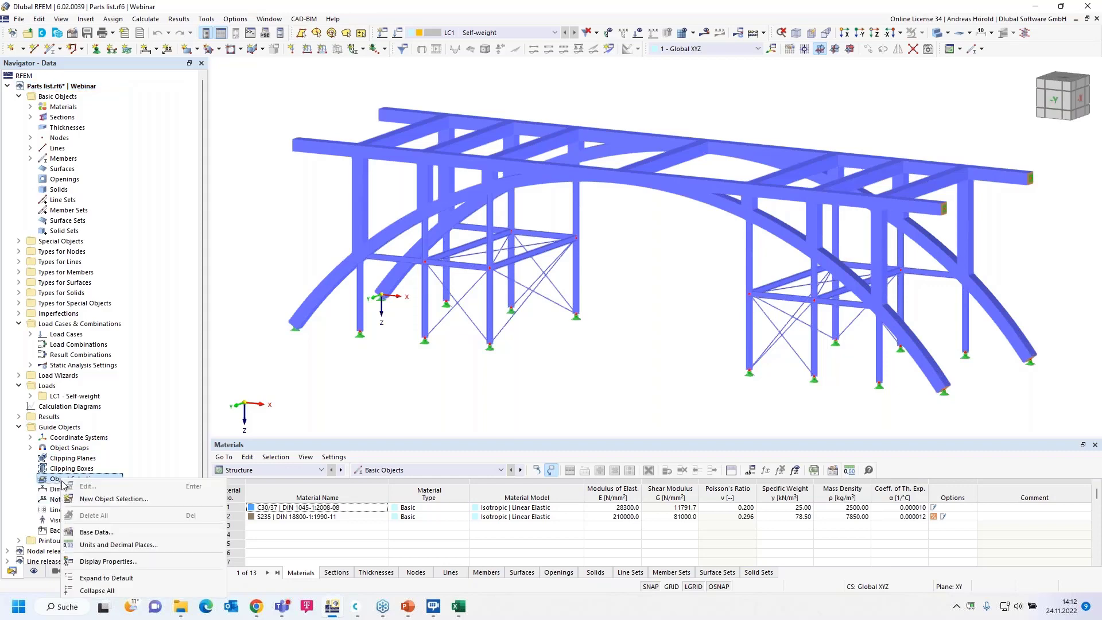
{"action": "left_click", "coordinate": [112, 499]}
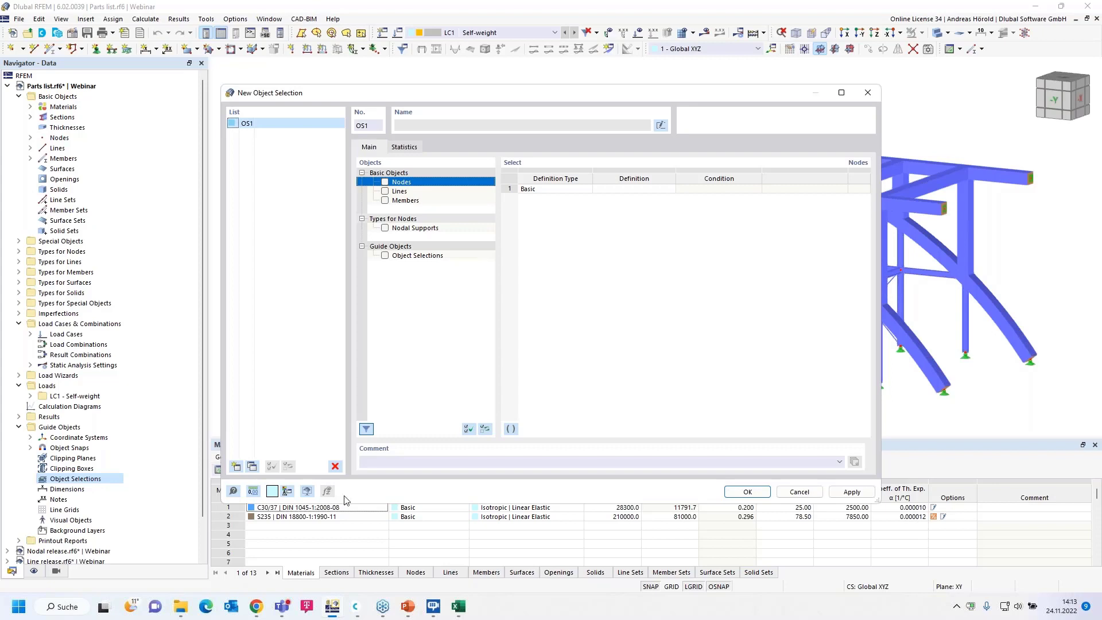
{"action": "left_click", "coordinate": [386, 201]}
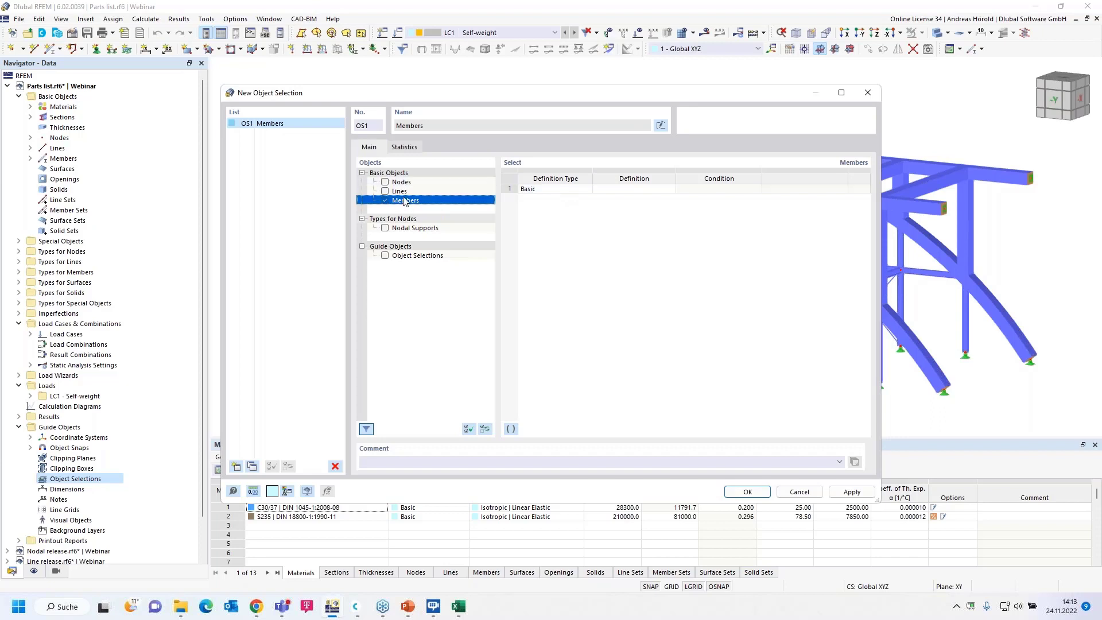
Define the selection criterion as Section Equals 2 - HEB 400 and confirm the object selection.
{"action": "left_click", "coordinate": [572, 190]}
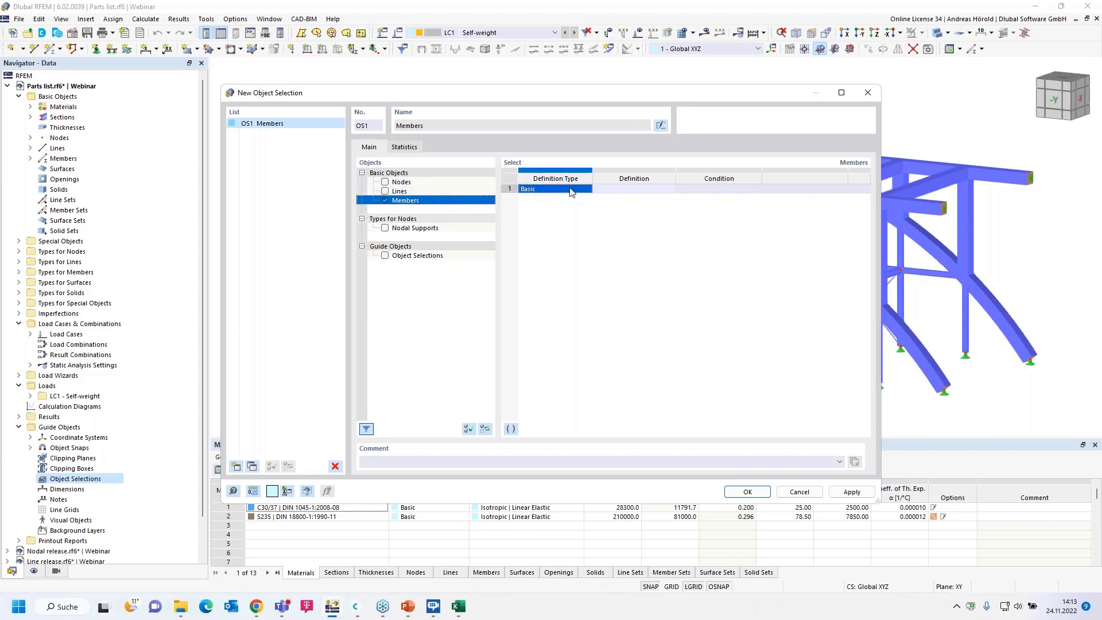
{"action": "left_click", "coordinate": [587, 191]}
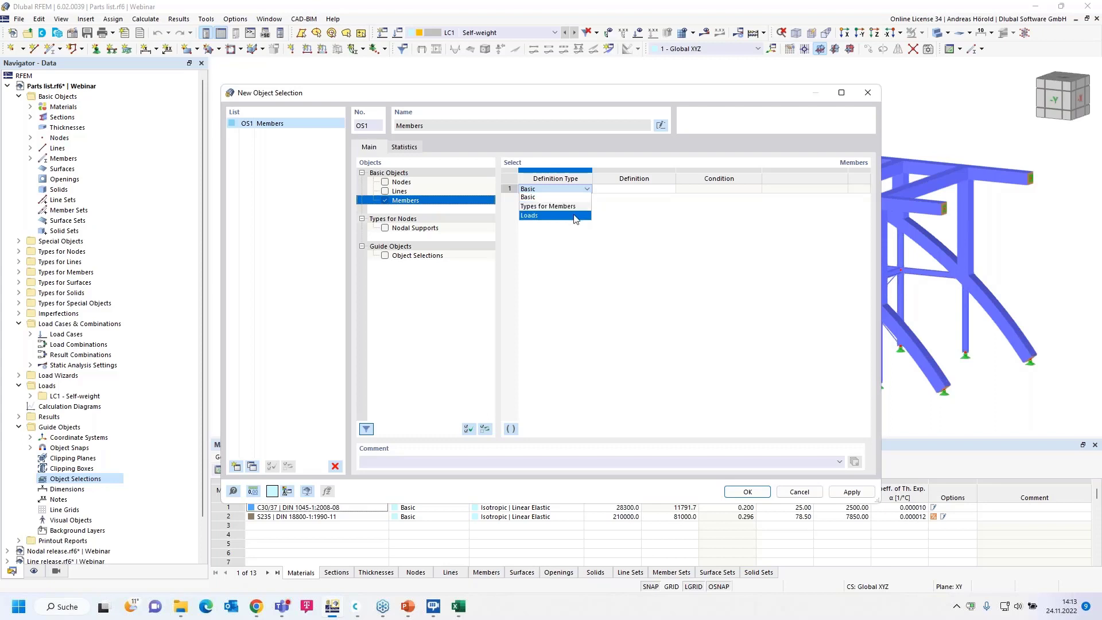
{"action": "left_click", "coordinate": [628, 190]}
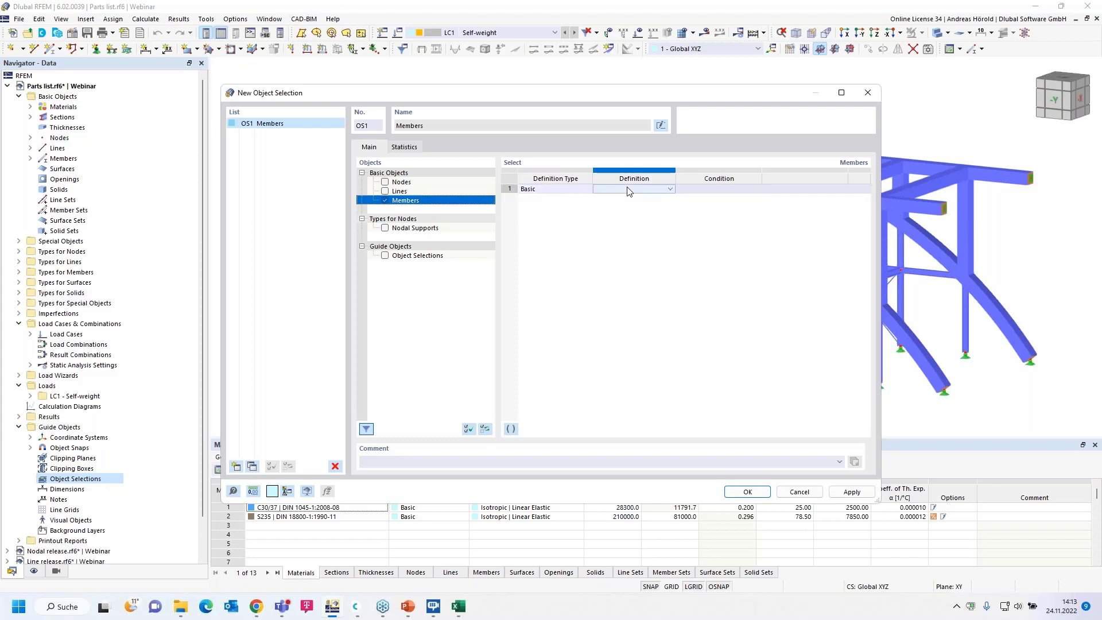
{"action": "left_click", "coordinate": [671, 189]}
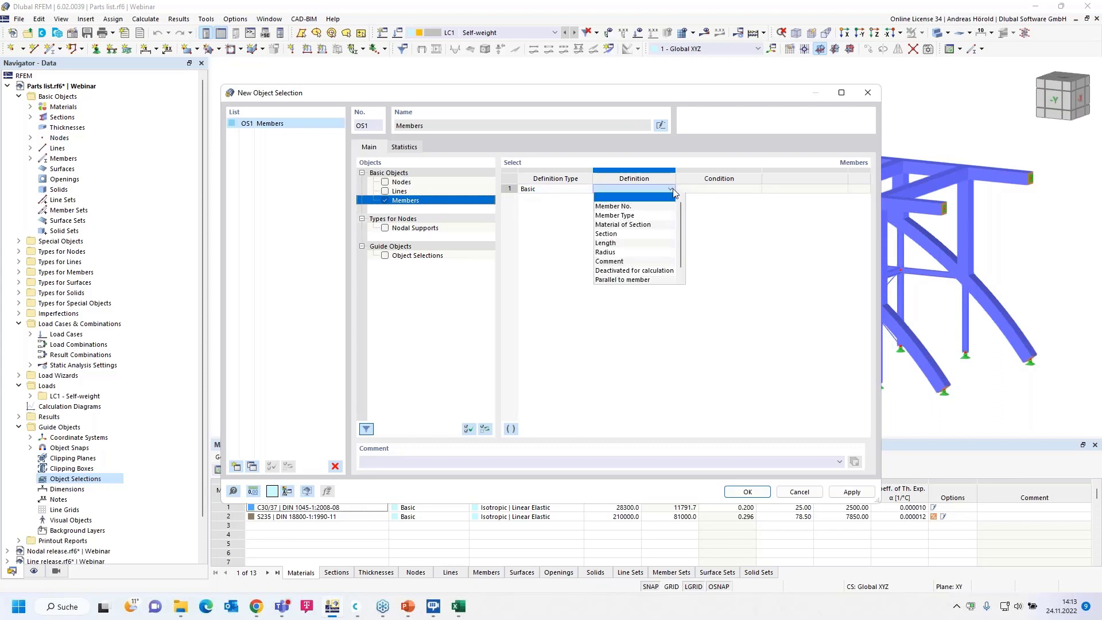
{"action": "left_click", "coordinate": [629, 236]}
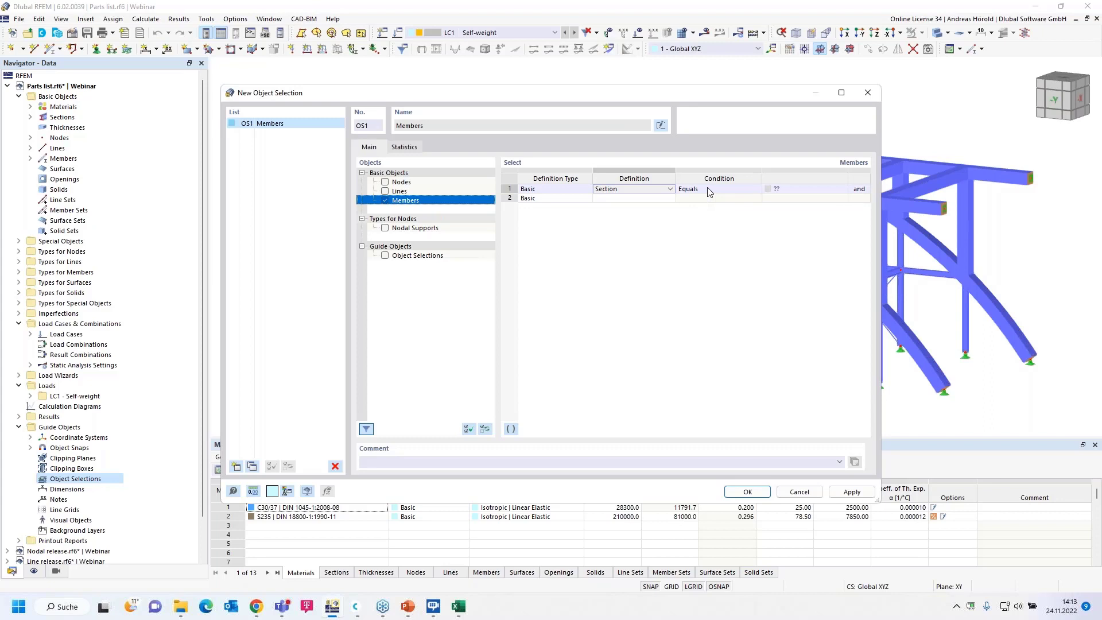
{"action": "left_click", "coordinate": [844, 190]}
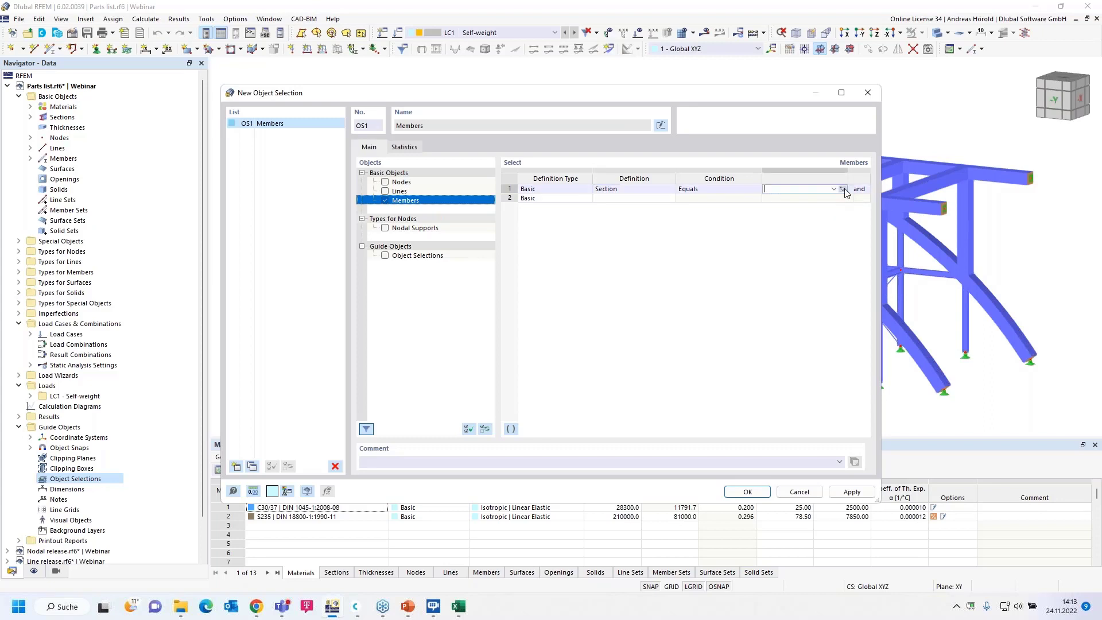
{"action": "left_click", "coordinate": [834, 189]}
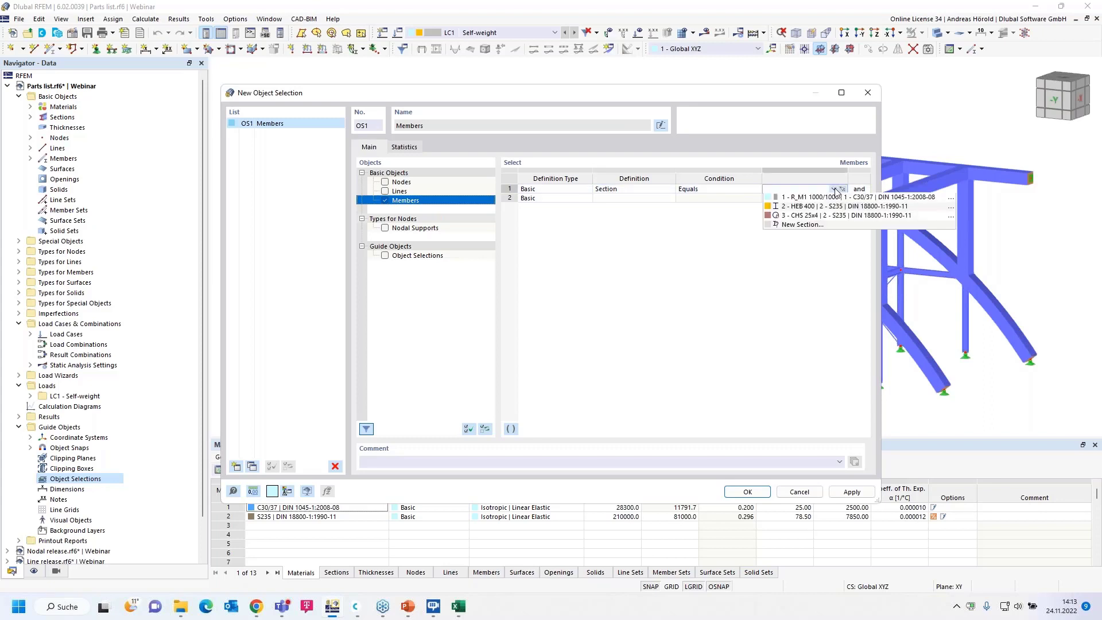
{"action": "left_click", "coordinate": [811, 207]}
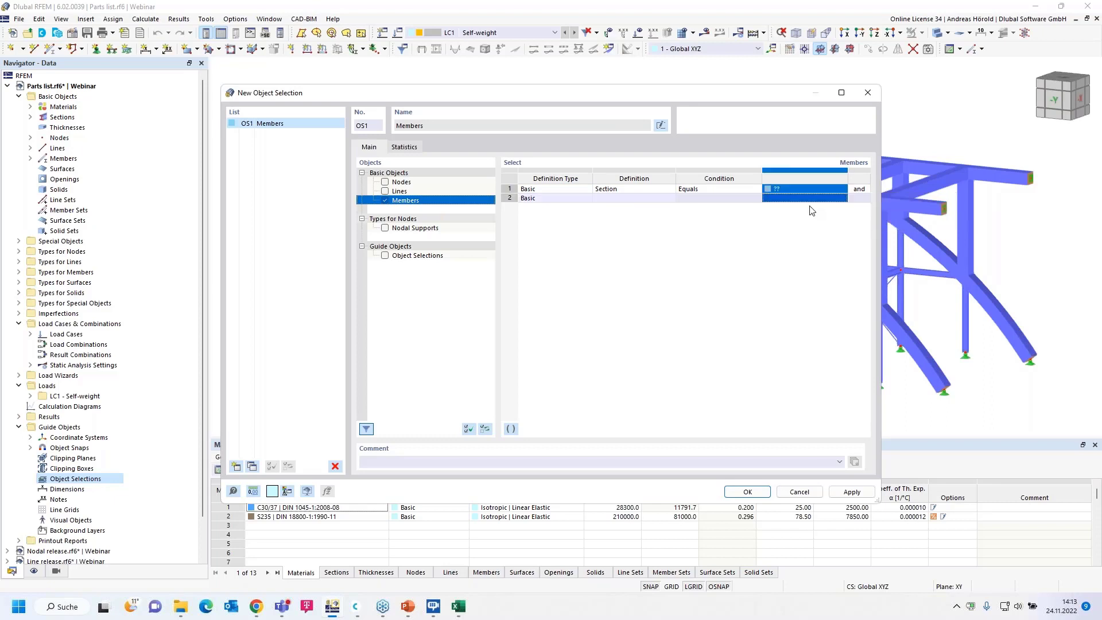
{"action": "left_click", "coordinate": [814, 191]}
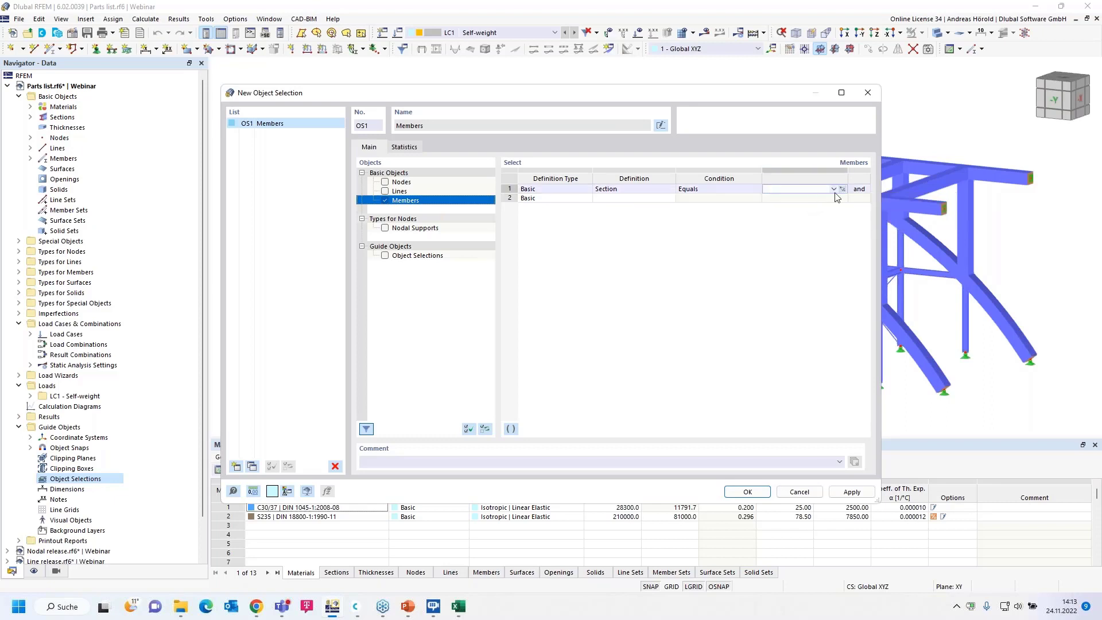
{"action": "left_click", "coordinate": [834, 190]}
{"action": "left_click", "coordinate": [813, 208]}
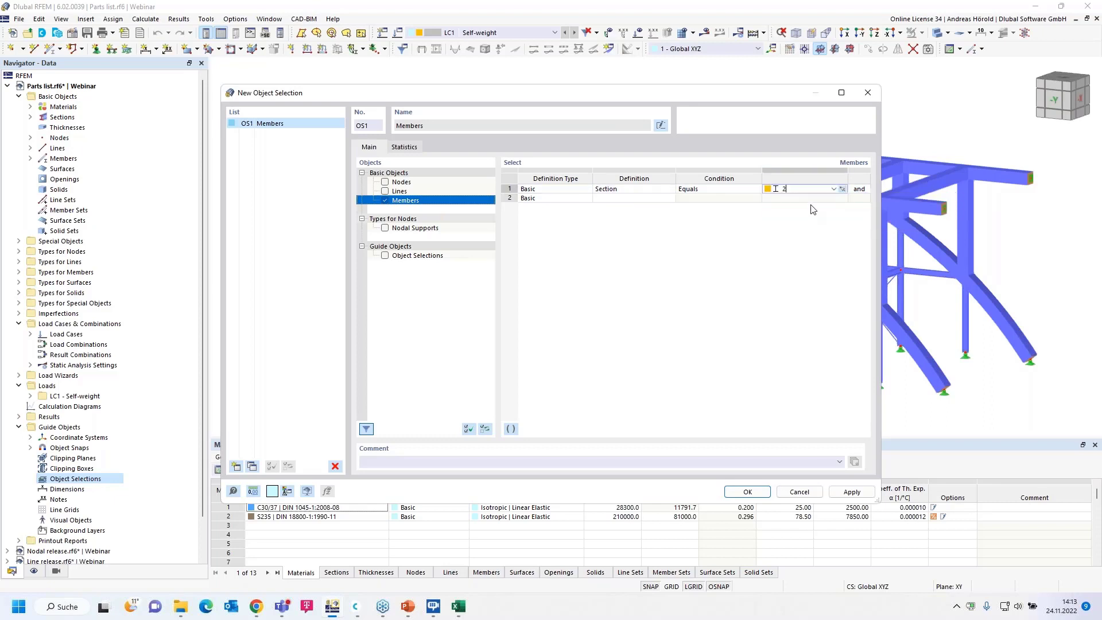
{"action": "left_click", "coordinate": [623, 201]}
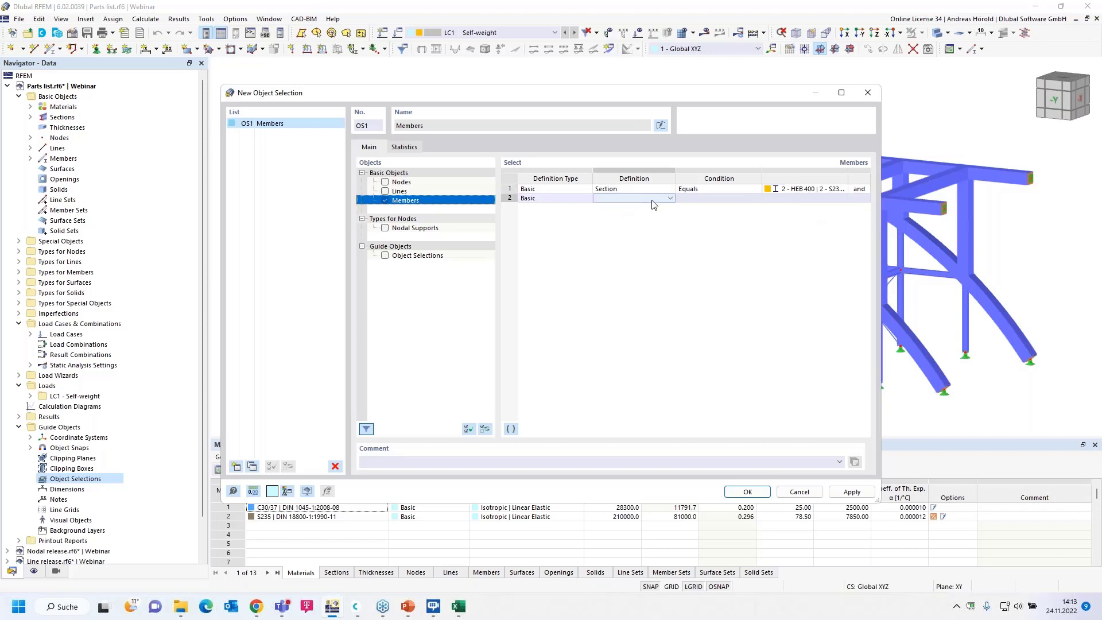
{"action": "left_click", "coordinate": [747, 492]}
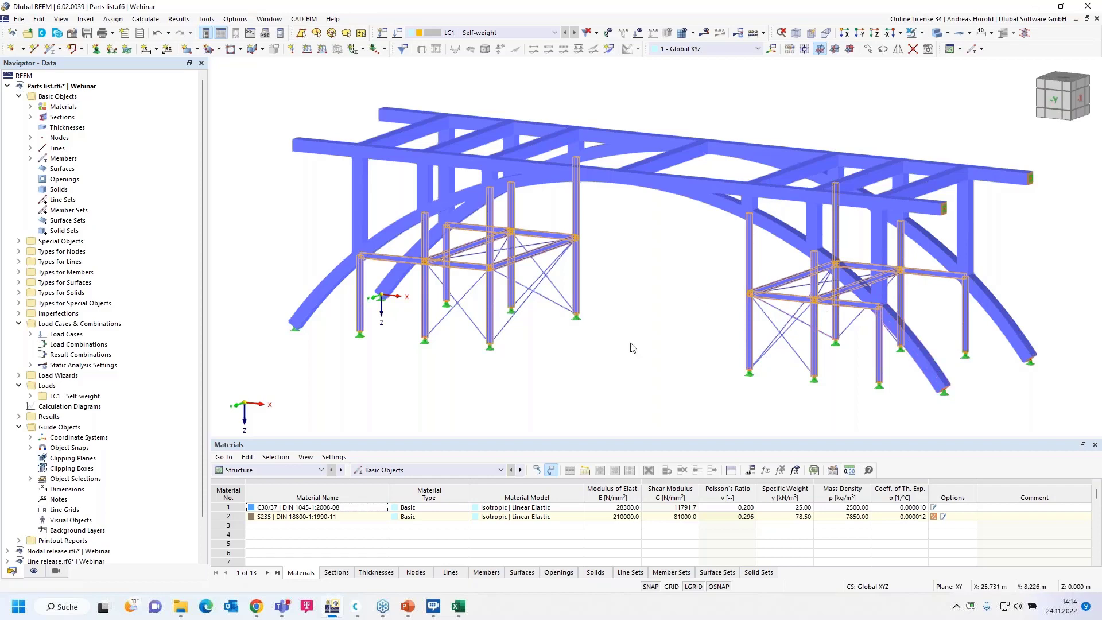
Reopen the members object selection for editing and add Length as a second criterion.
{"action": "left_click", "coordinate": [30, 478]}
{"action": "left_click", "coordinate": [93, 489]}
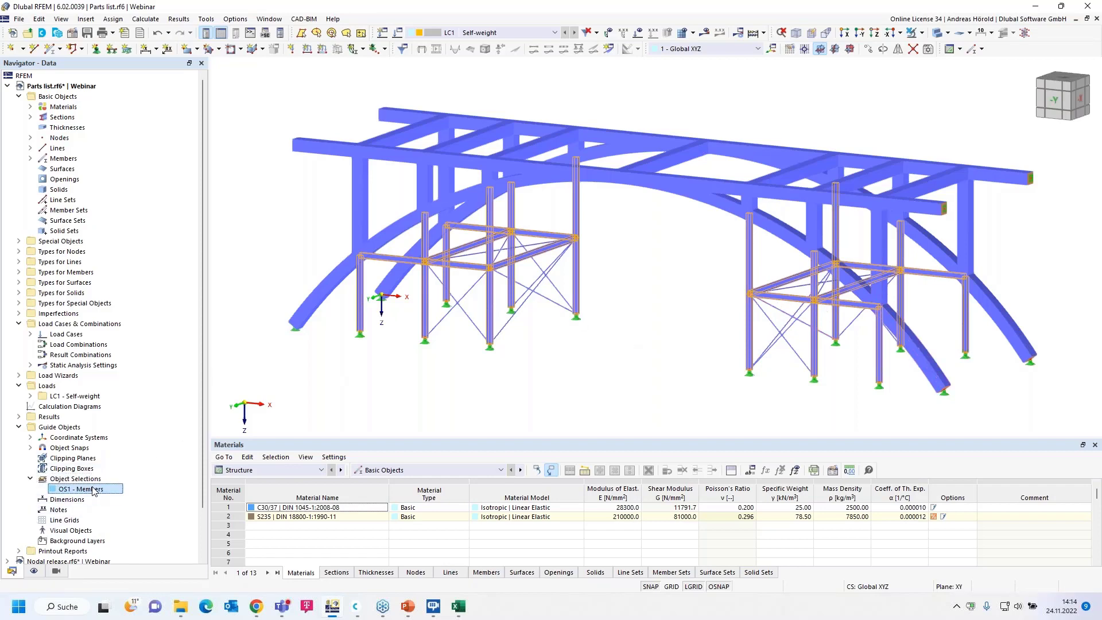
{"action": "double_click", "coordinate": [94, 490]}
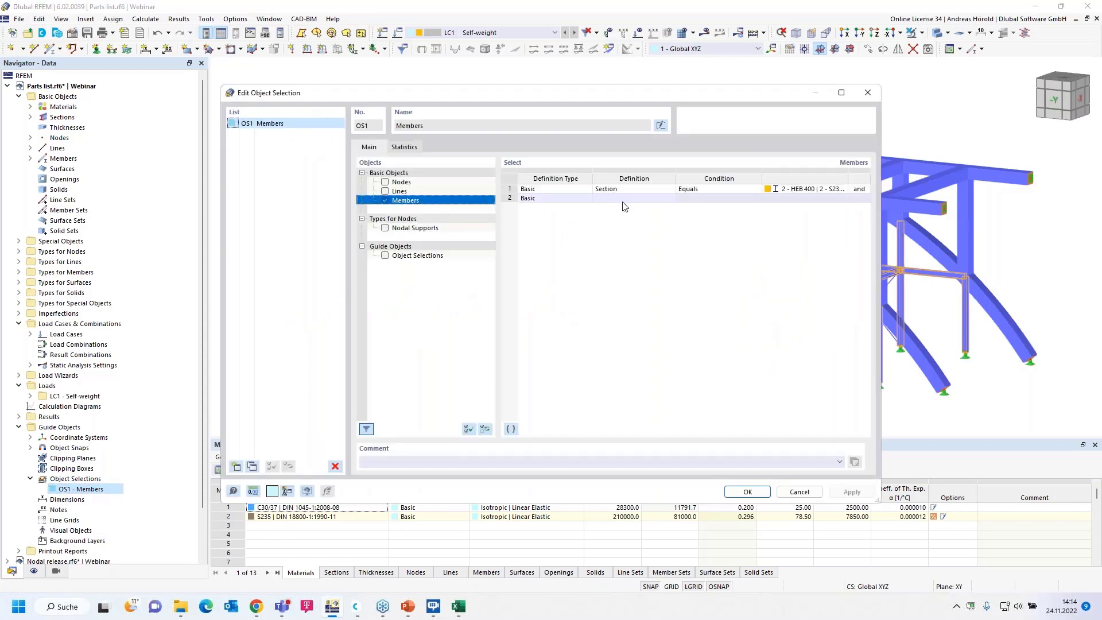
{"action": "left_click", "coordinate": [626, 199]}
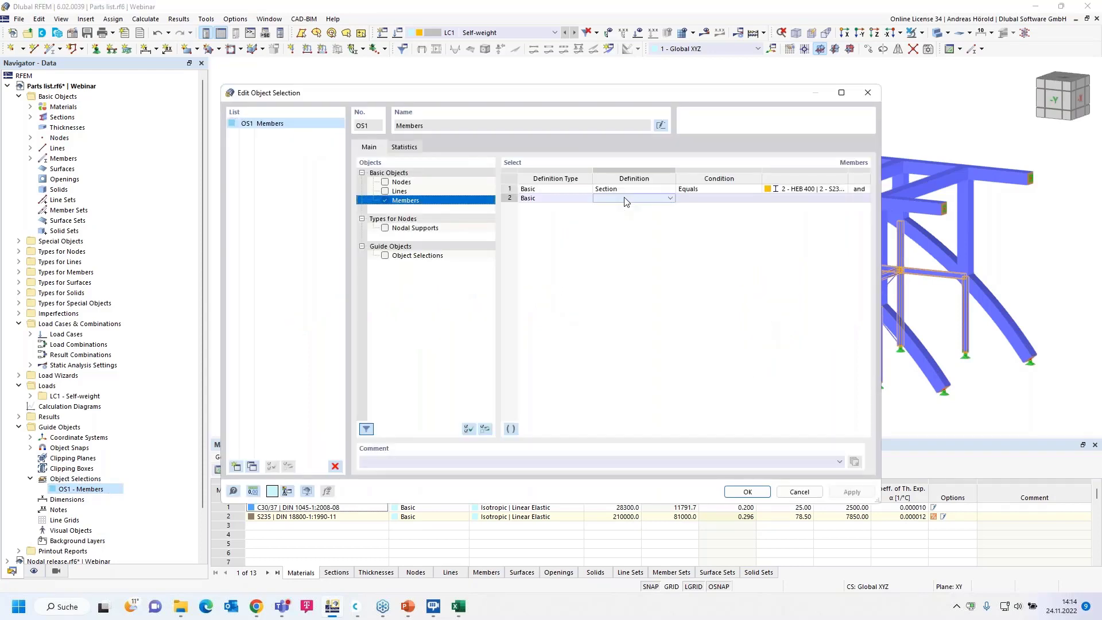
{"action": "left_click", "coordinate": [669, 198]}
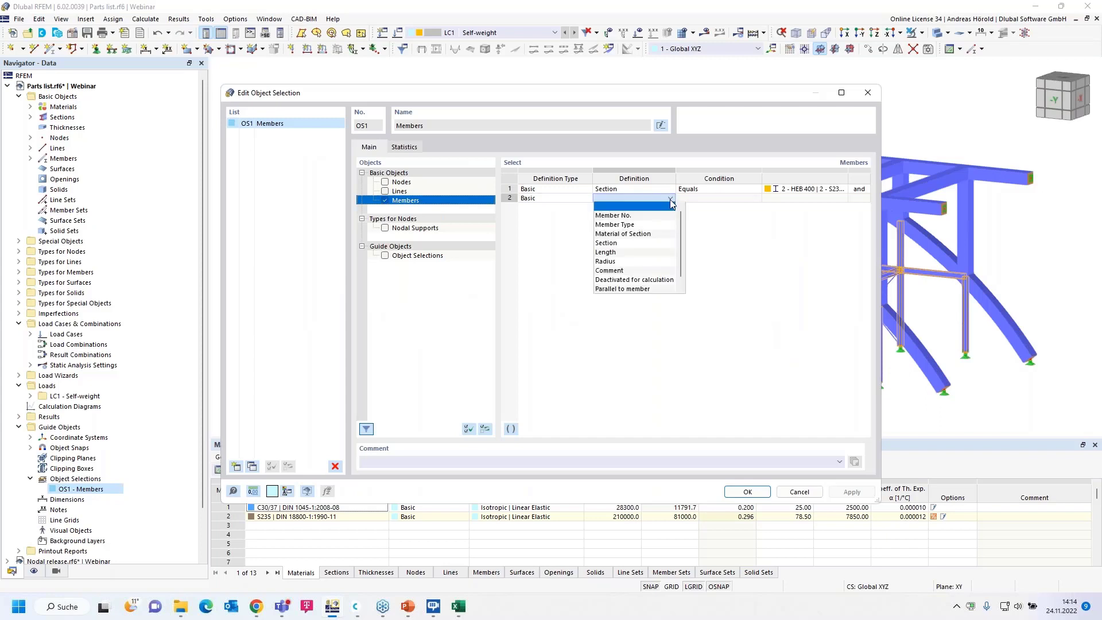
{"action": "left_click", "coordinate": [639, 256]}
Set the length criterion to Is Greater Than 6 m and confirm the edited object selection.
{"action": "left_click", "coordinate": [707, 199]}
{"action": "left_click", "coordinate": [757, 198]}
{"action": "left_click", "coordinate": [733, 226]}
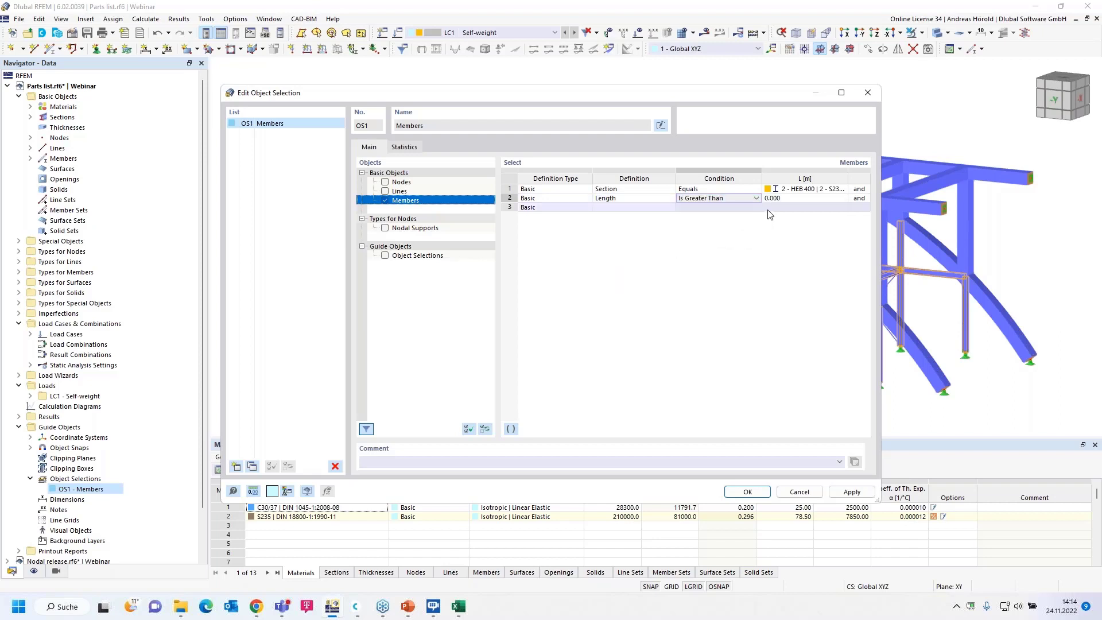
{"action": "key", "text": "Tab"}
{"action": "type", "text": "6"}
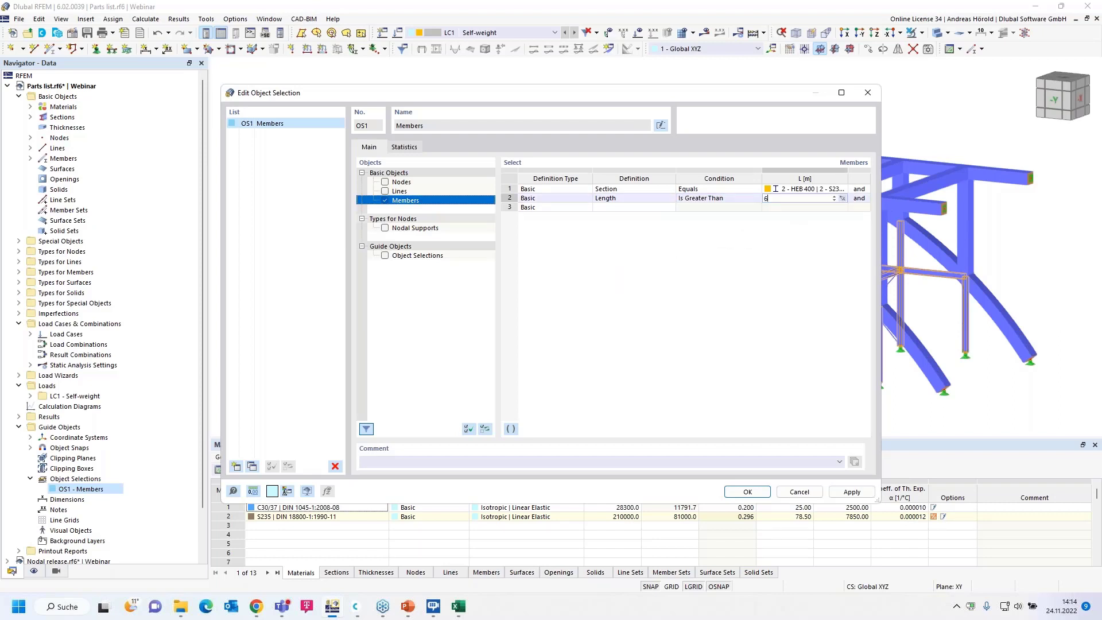
{"action": "key", "text": "Return"}
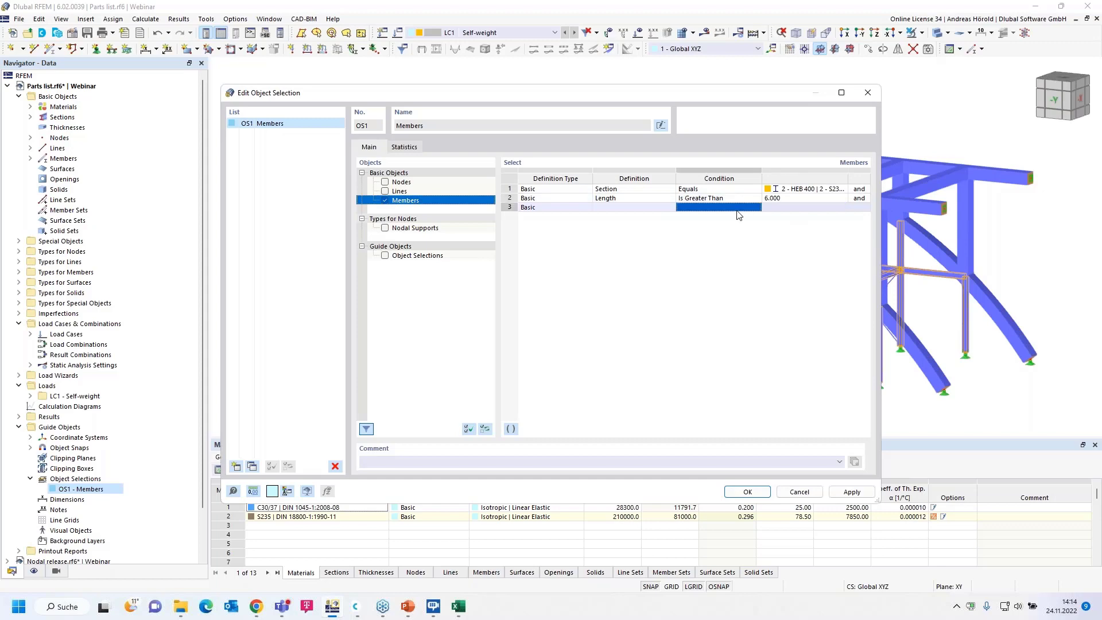
{"action": "left_click", "coordinate": [749, 493]}
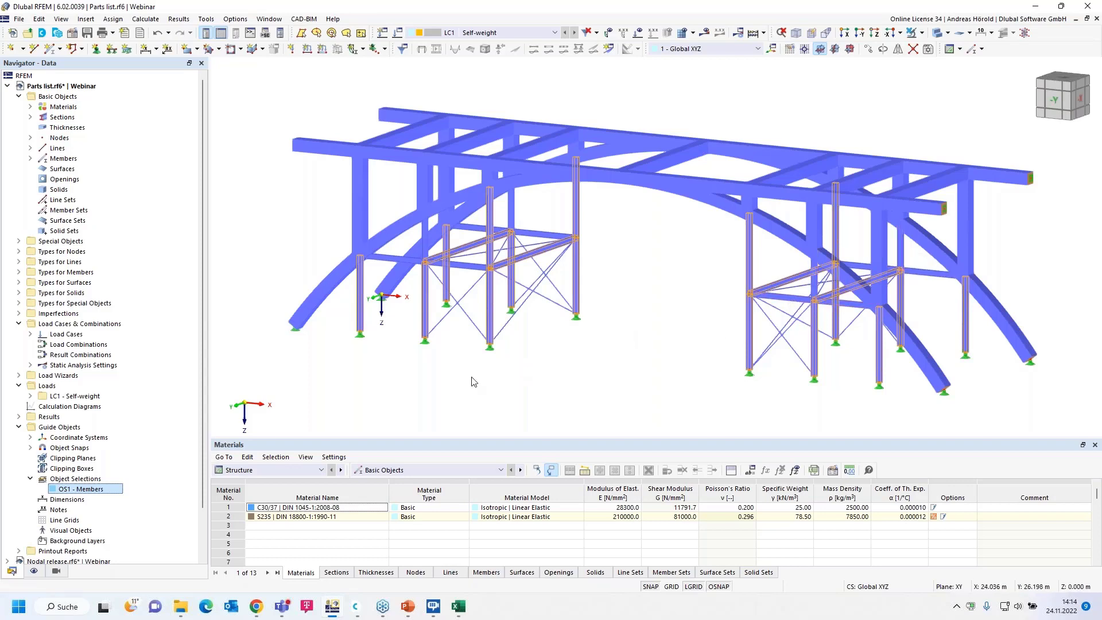
Start a second object selection for members with the criterion Section Equals 1 - R_M1 1000/1000.
{"action": "right_click", "coordinate": [87, 480]}
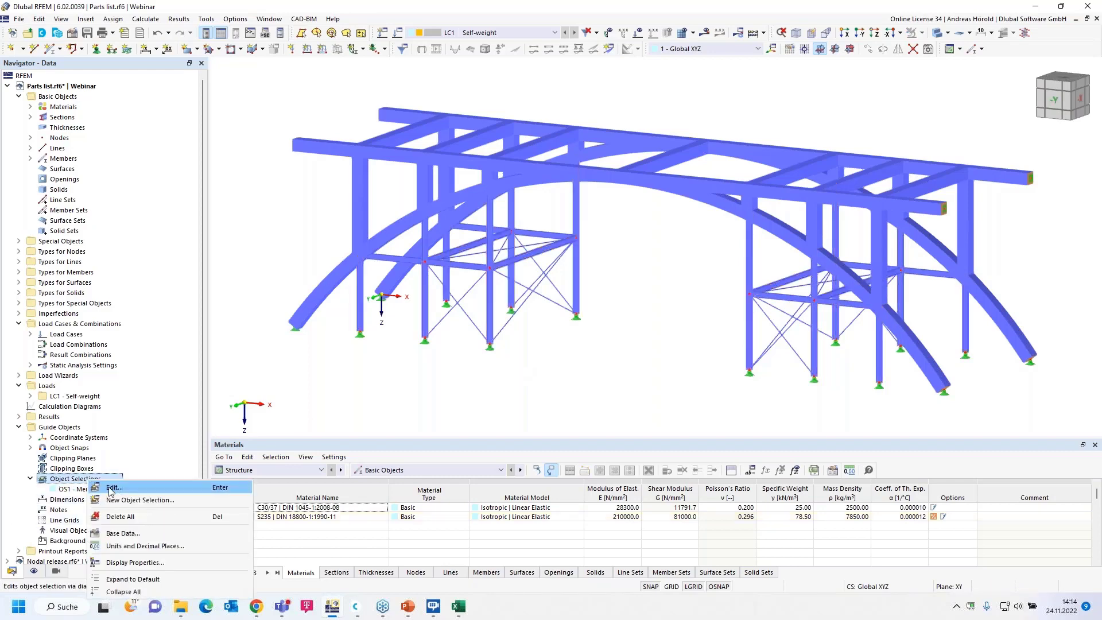
{"action": "left_click", "coordinate": [136, 503]}
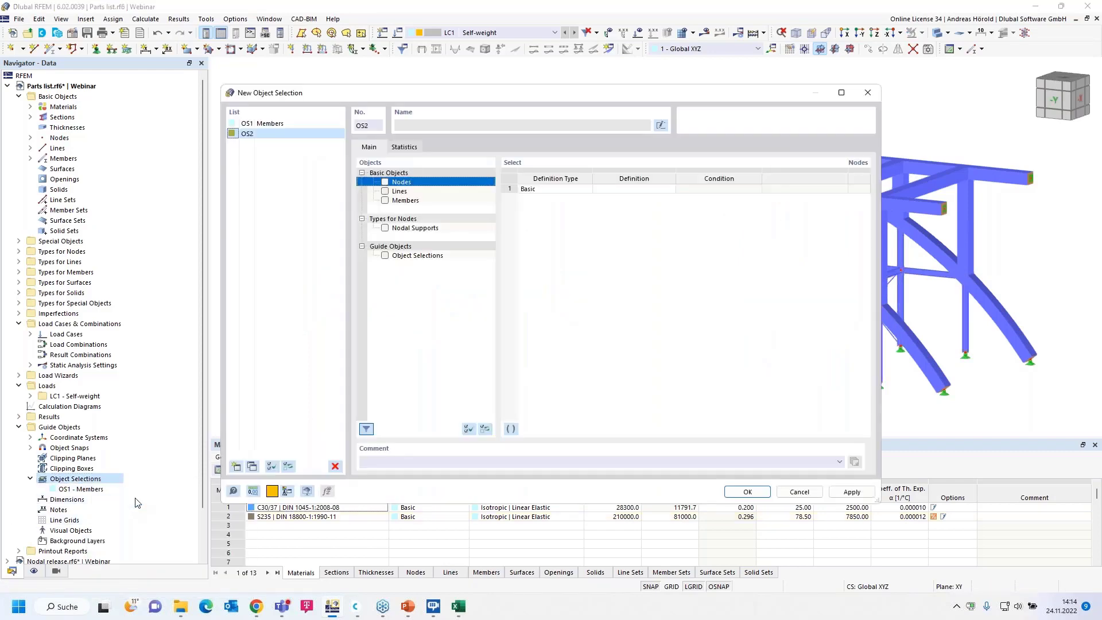
{"action": "left_click", "coordinate": [386, 203]}
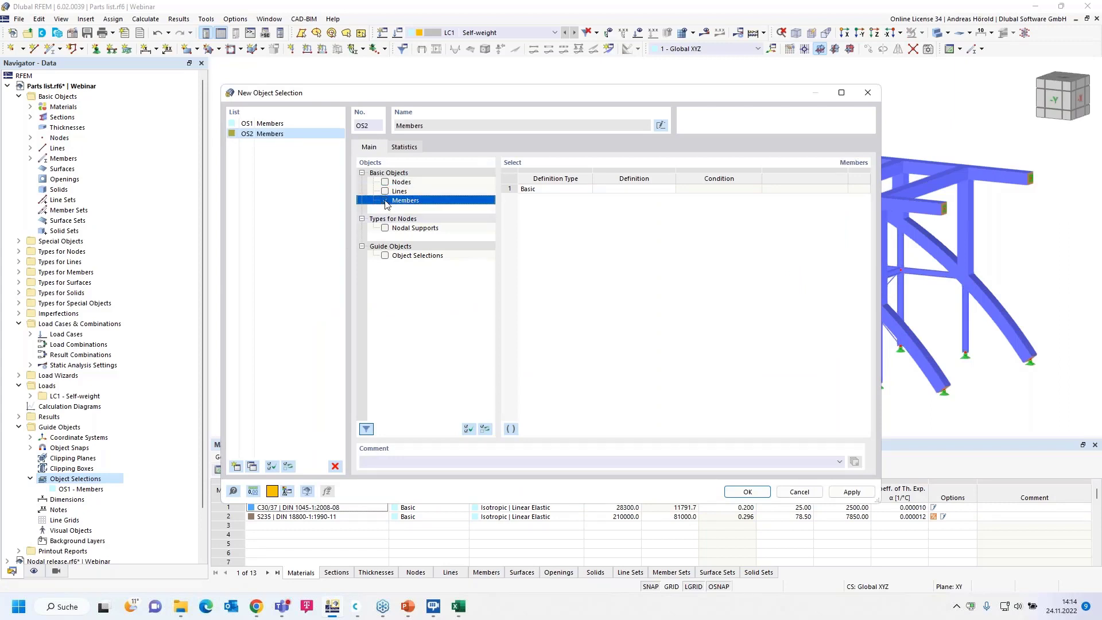
{"action": "left_click", "coordinate": [630, 189]}
{"action": "left_click", "coordinate": [671, 189]}
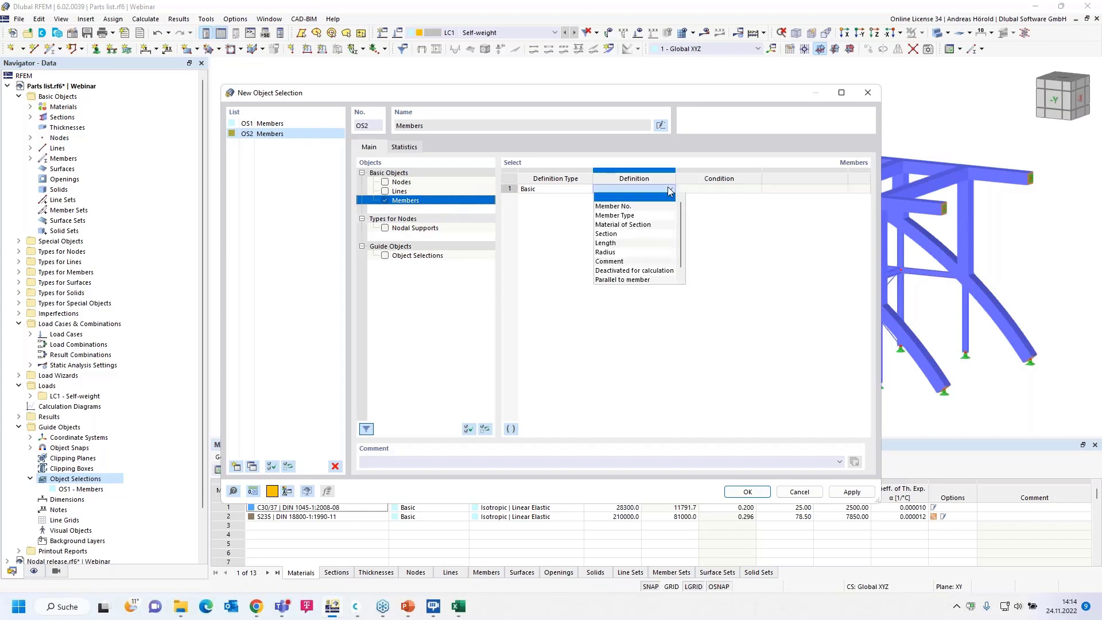
{"action": "left_click", "coordinate": [638, 235]}
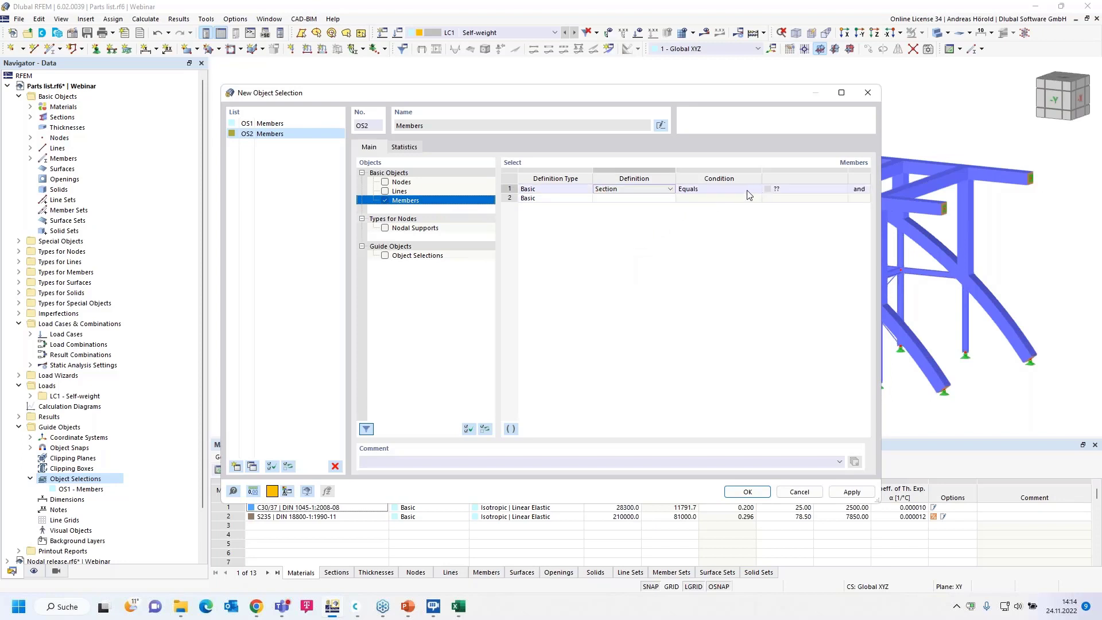
{"action": "left_click", "coordinate": [835, 192]}
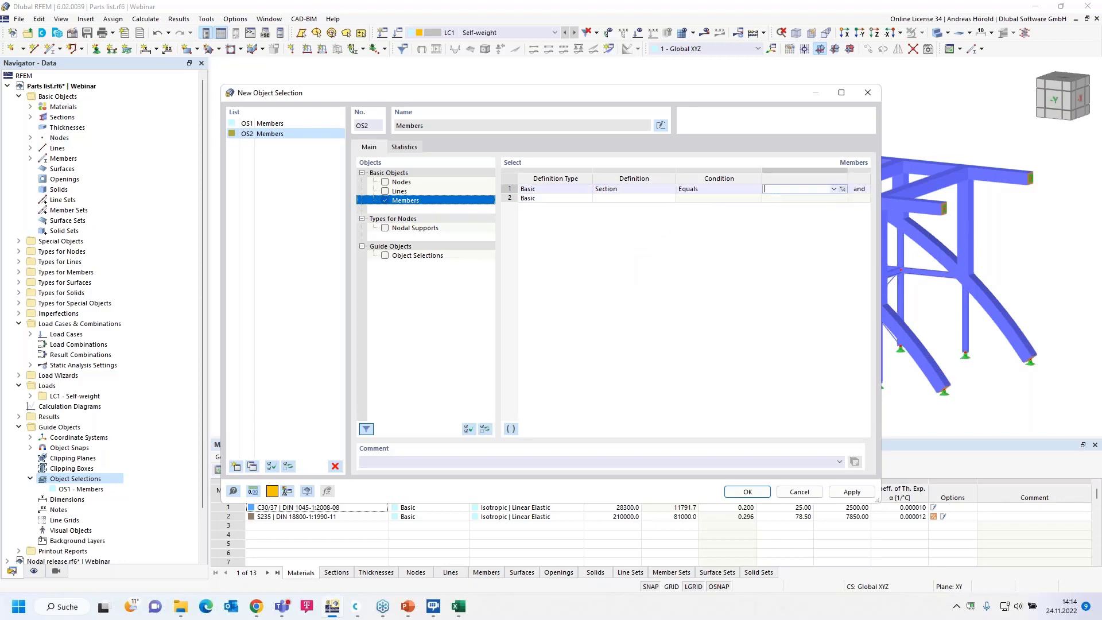
{"action": "left_click", "coordinate": [835, 190]}
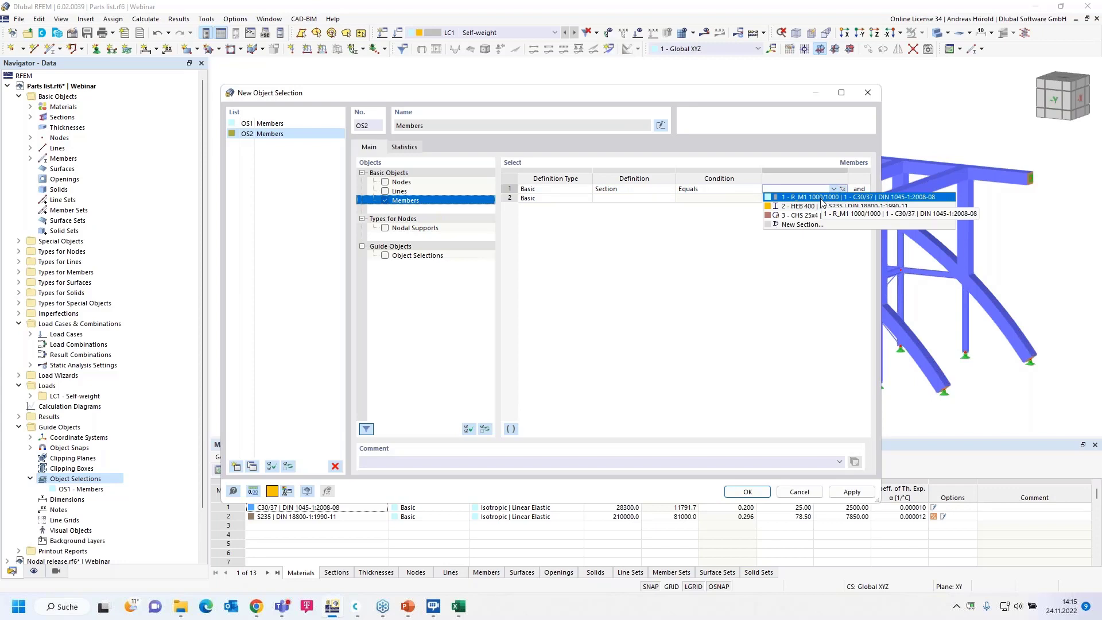
{"action": "left_click", "coordinate": [822, 197]}
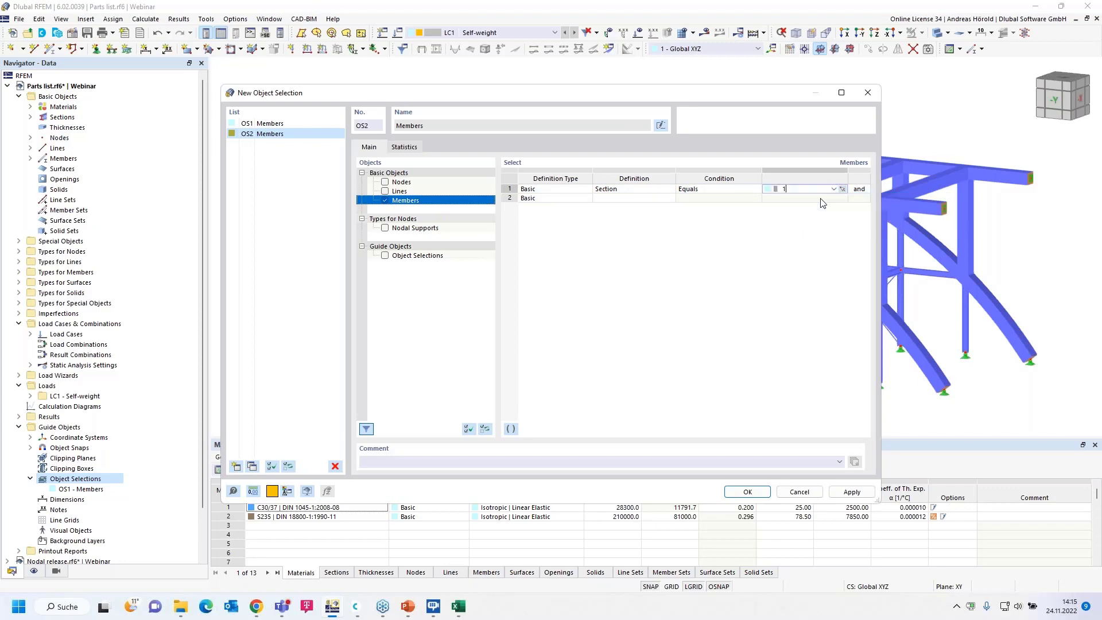
Add a second criterion, Radius Does Not Equal 0.000 m, to the members object selection and confirm it.
{"action": "left_click", "coordinate": [642, 200]}
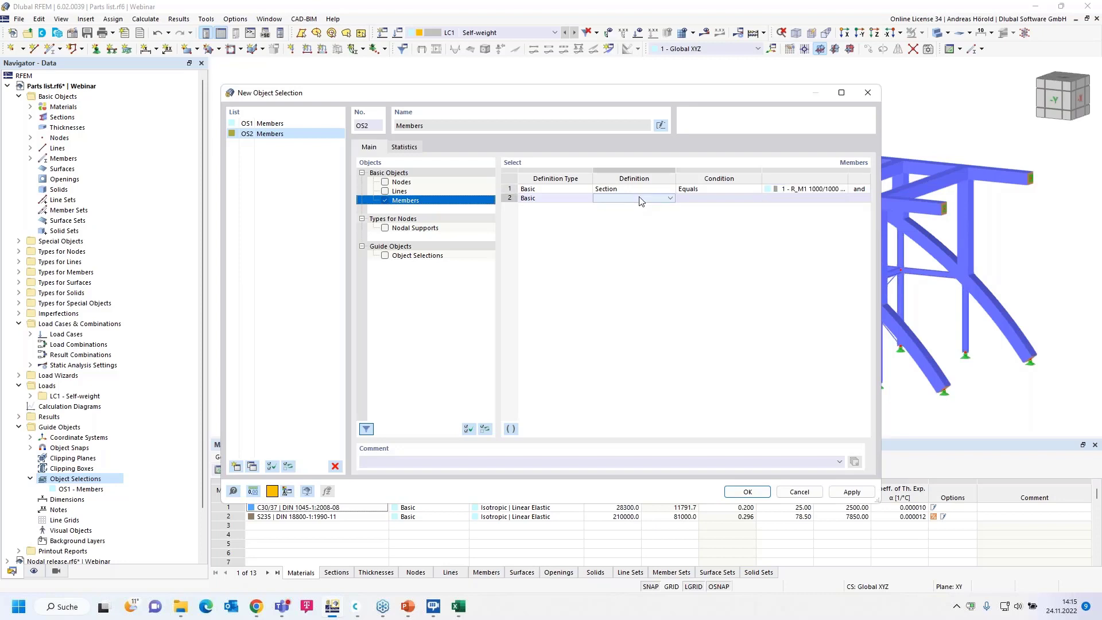
{"action": "left_click", "coordinate": [670, 198]}
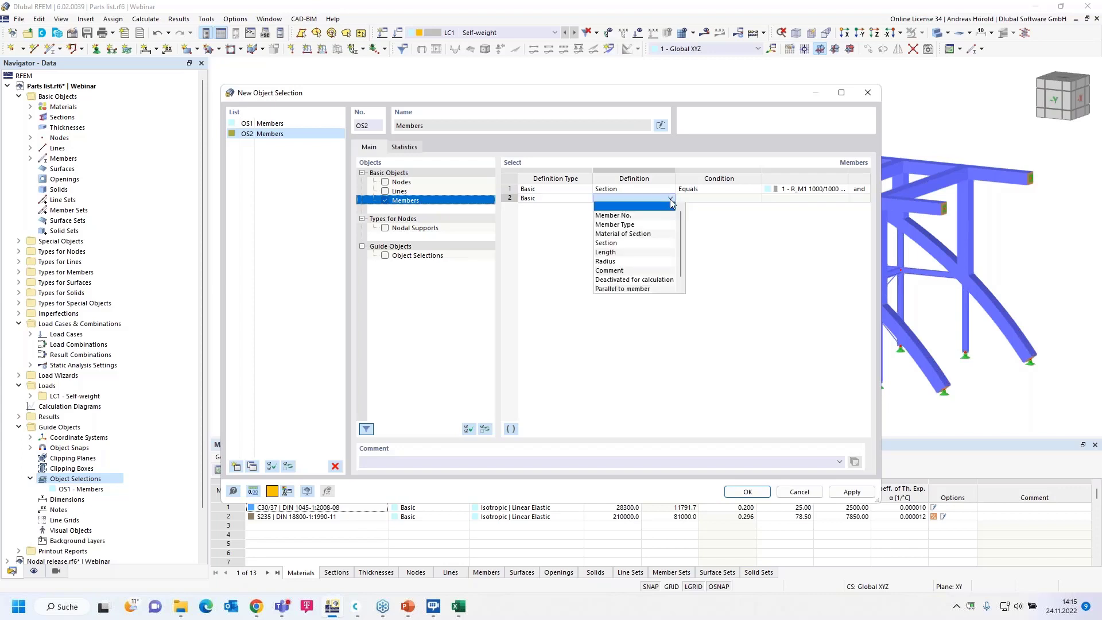
{"action": "left_click", "coordinate": [635, 262]}
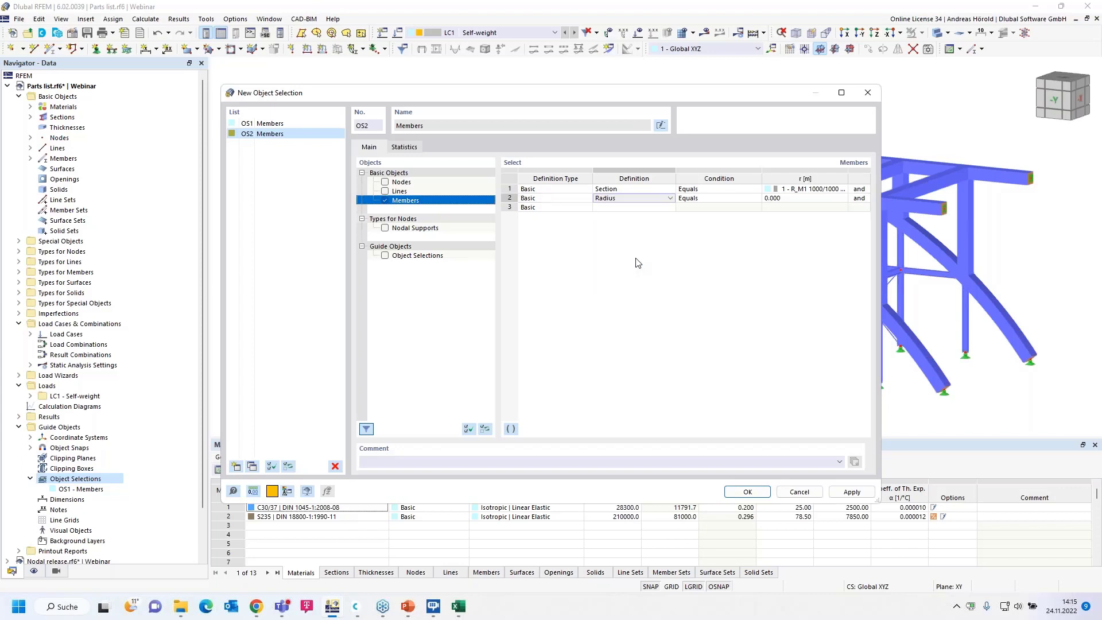
{"action": "left_click", "coordinate": [720, 201]}
{"action": "left_click", "coordinate": [757, 199]}
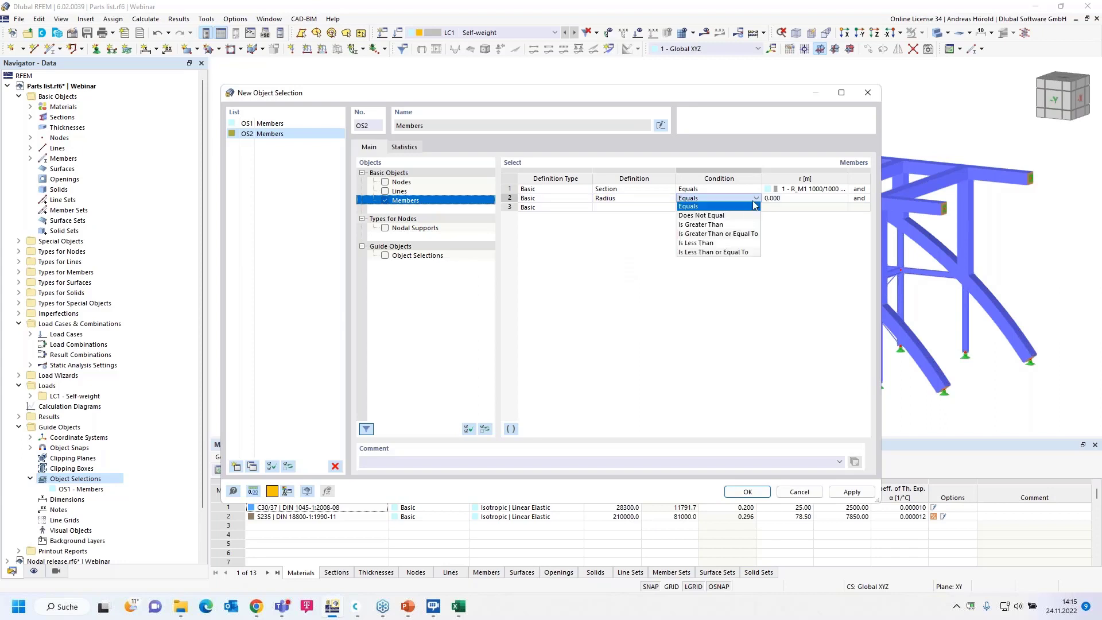
{"action": "left_click", "coordinate": [738, 216]}
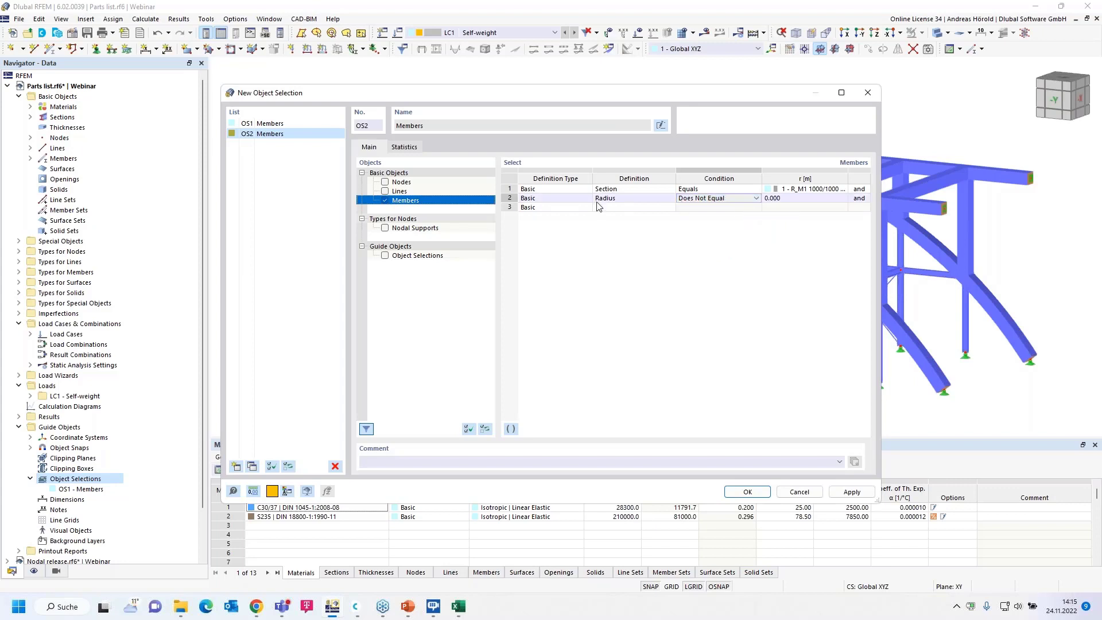
{"action": "left_click", "coordinate": [746, 493]}
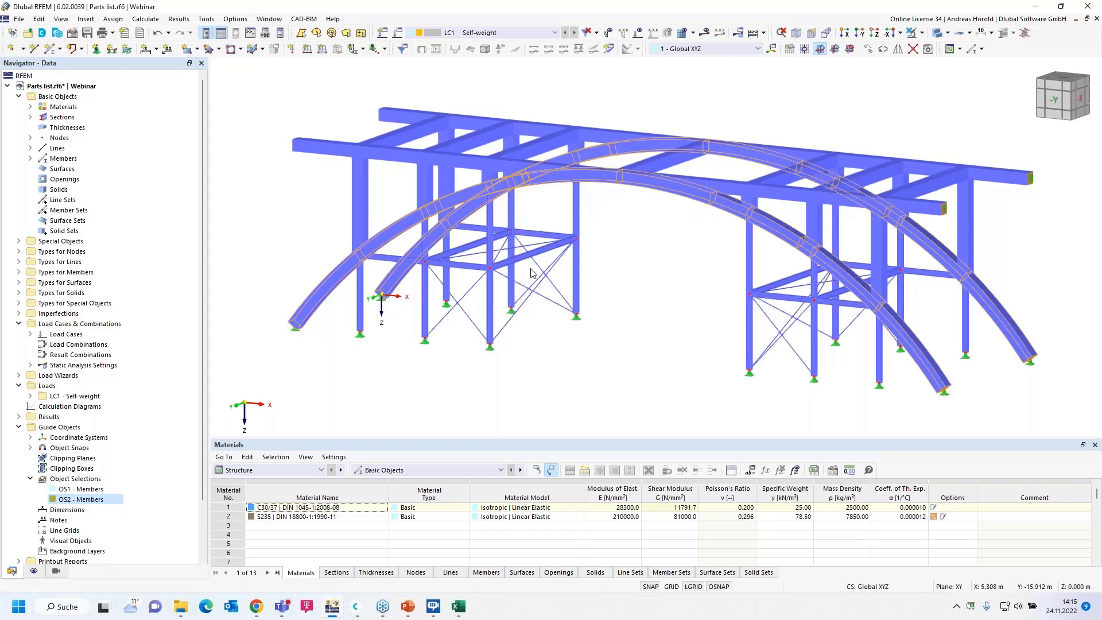
Isolate the selected arch members with Visibility by Selected and Related Objects and save this as the user-defined view "Bows".
{"action": "left_click", "coordinate": [922, 32]}
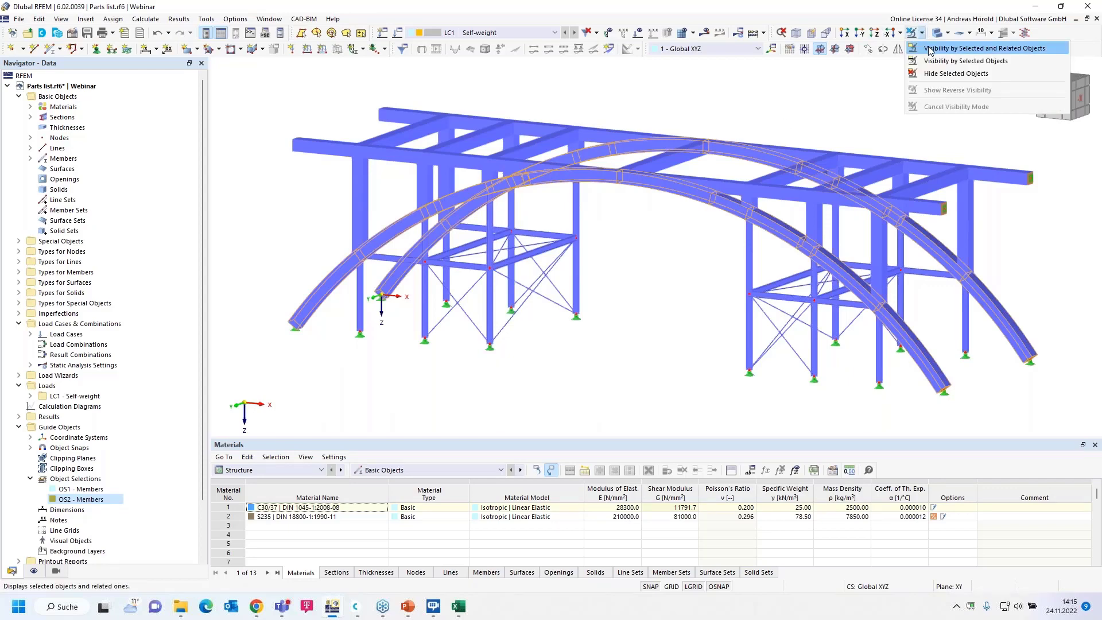
{"action": "left_click", "coordinate": [930, 50]}
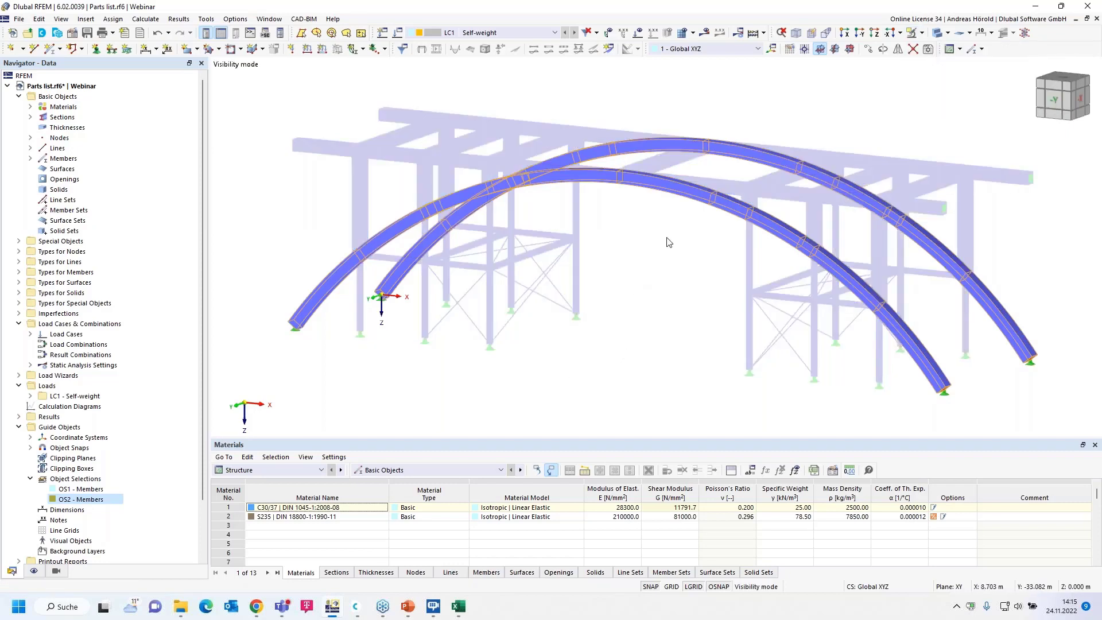
{"action": "left_click", "coordinate": [56, 571]}
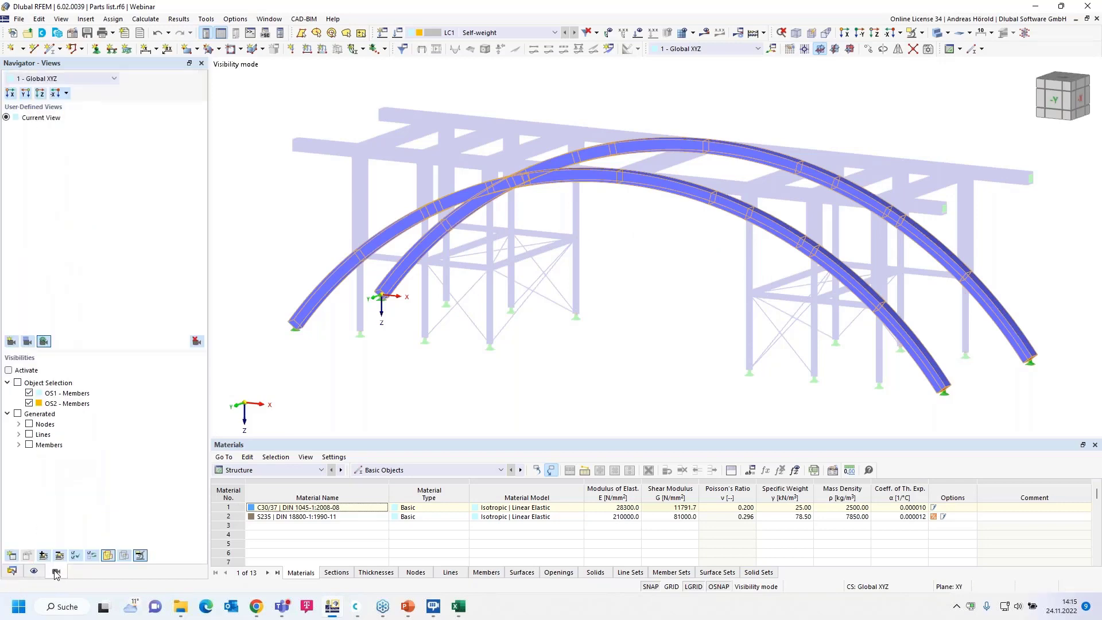
{"action": "left_click", "coordinate": [10, 343]}
{"action": "type", "text": "Bows"}
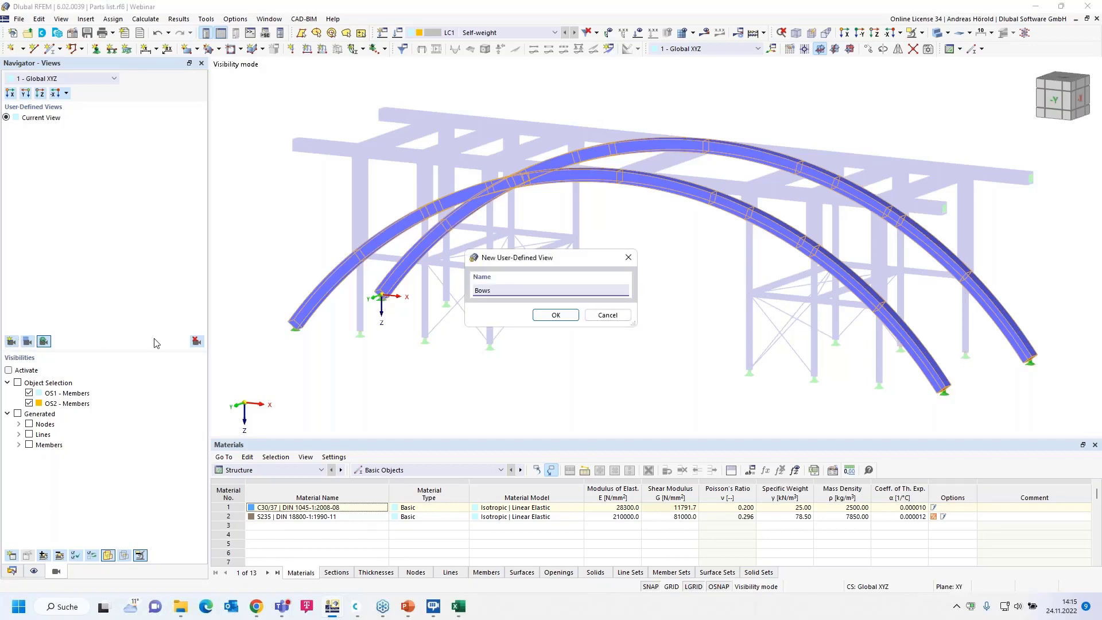
{"action": "left_click", "coordinate": [555, 317]}
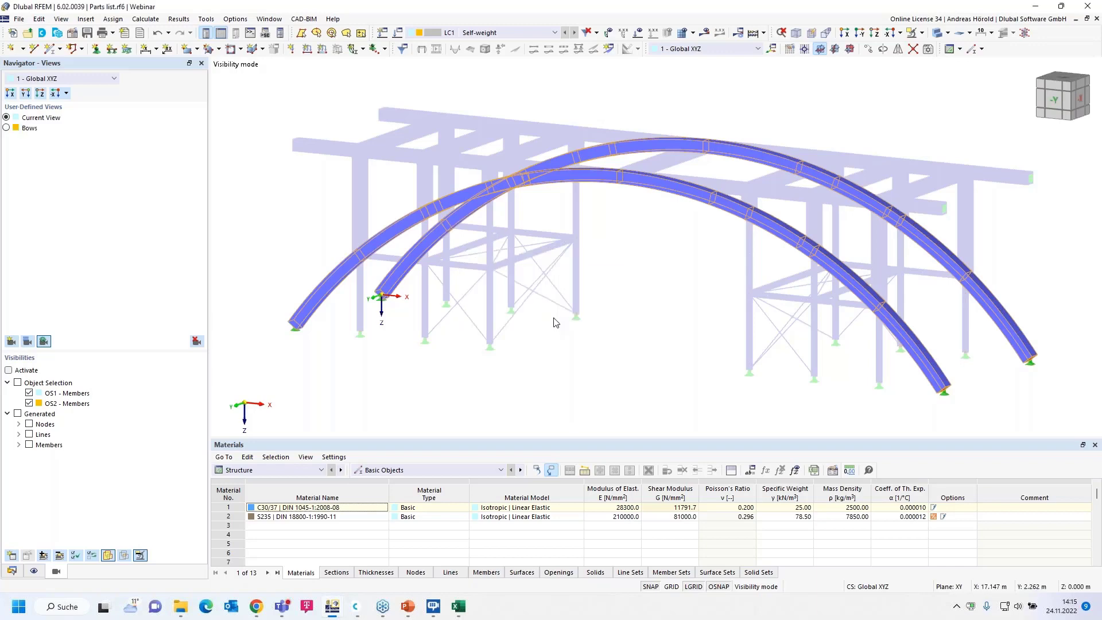
Keep Current View active, cancel the visibility mode to display the whole model and clear the member selection.
{"action": "left_click", "coordinate": [6, 128]}
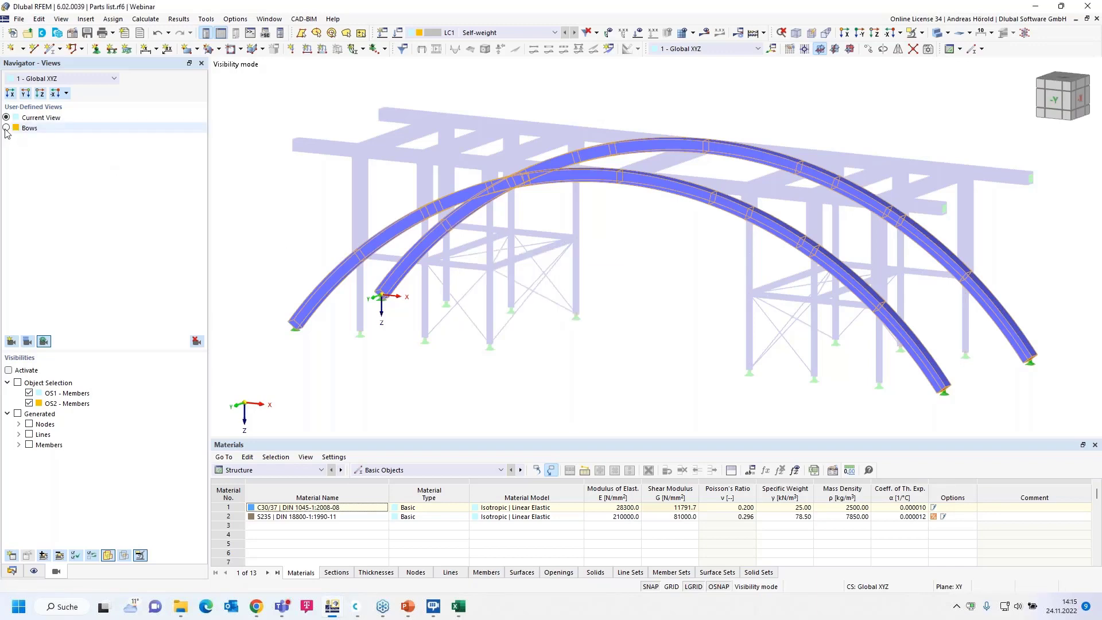
{"action": "left_click", "coordinate": [7, 117]}
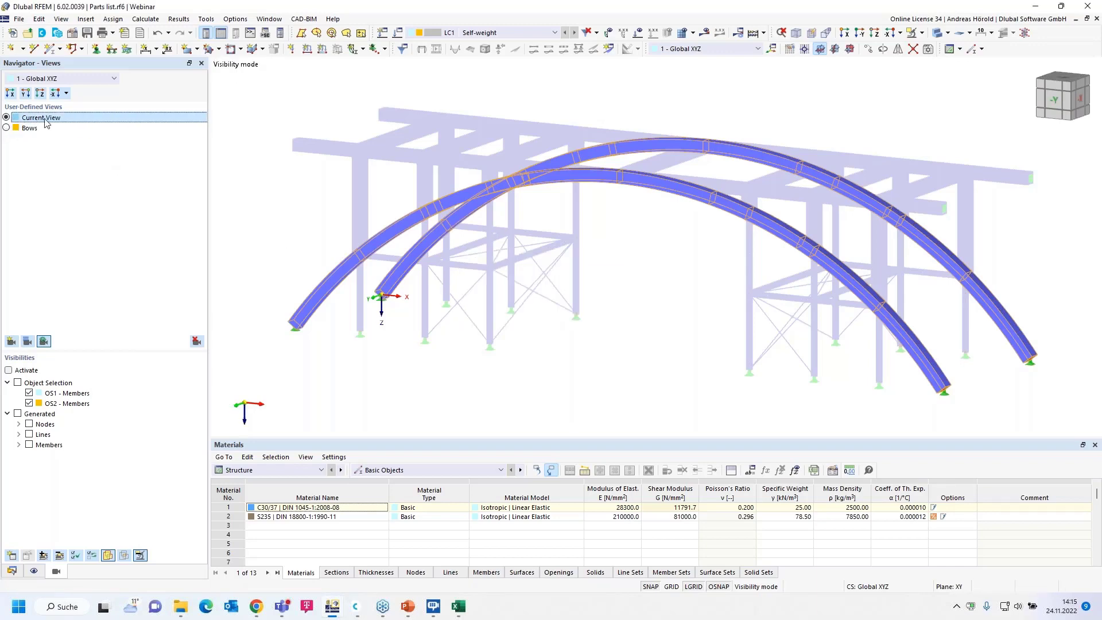
{"action": "left_click", "coordinate": [936, 35]}
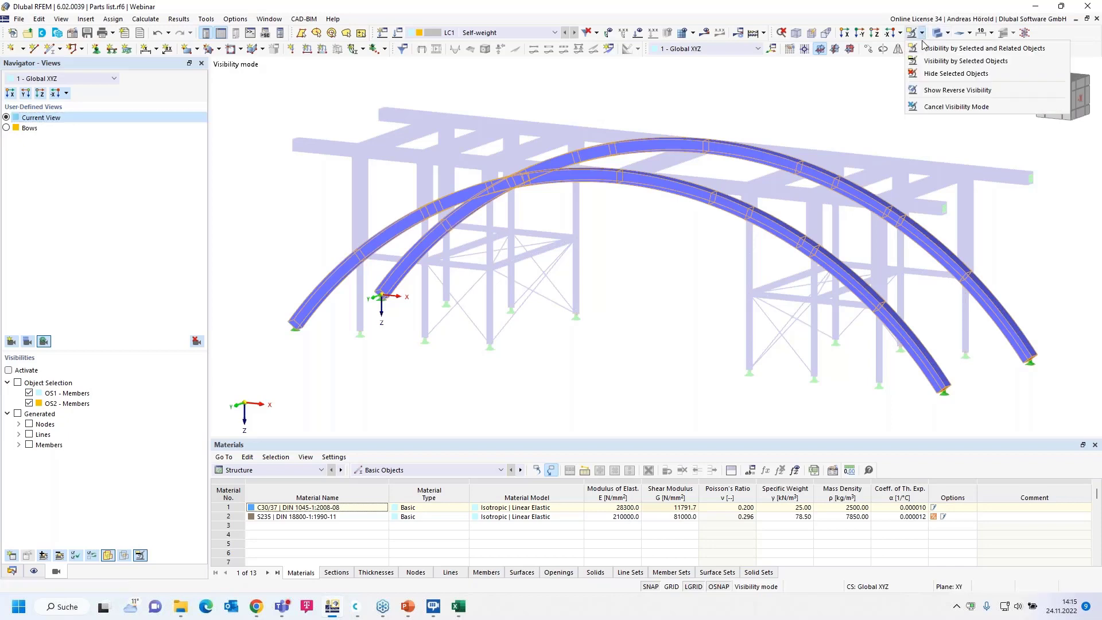
{"action": "left_click", "coordinate": [955, 111]}
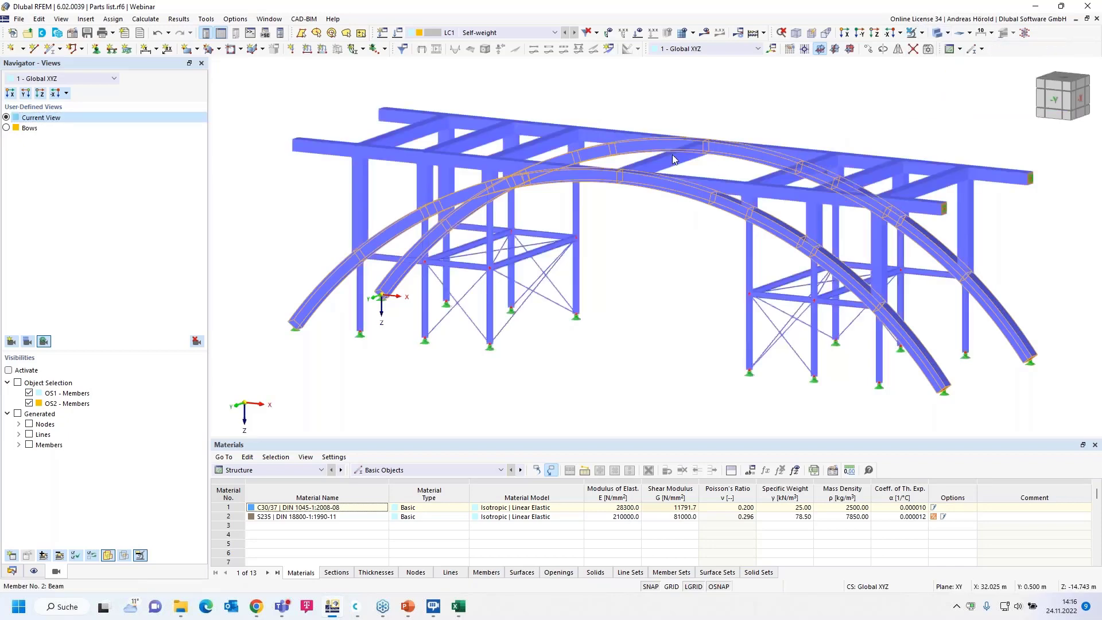
{"action": "left_click", "coordinate": [695, 107]}
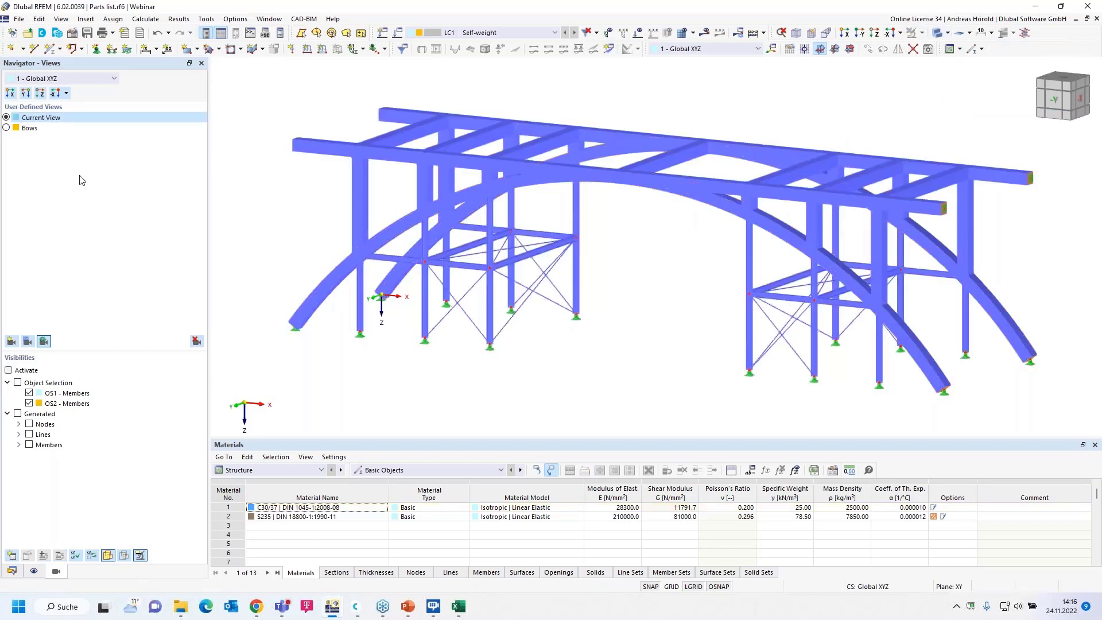
Display the saved Bows view to check it, and cancel the visibility mode.
{"action": "left_click", "coordinate": [7, 128]}
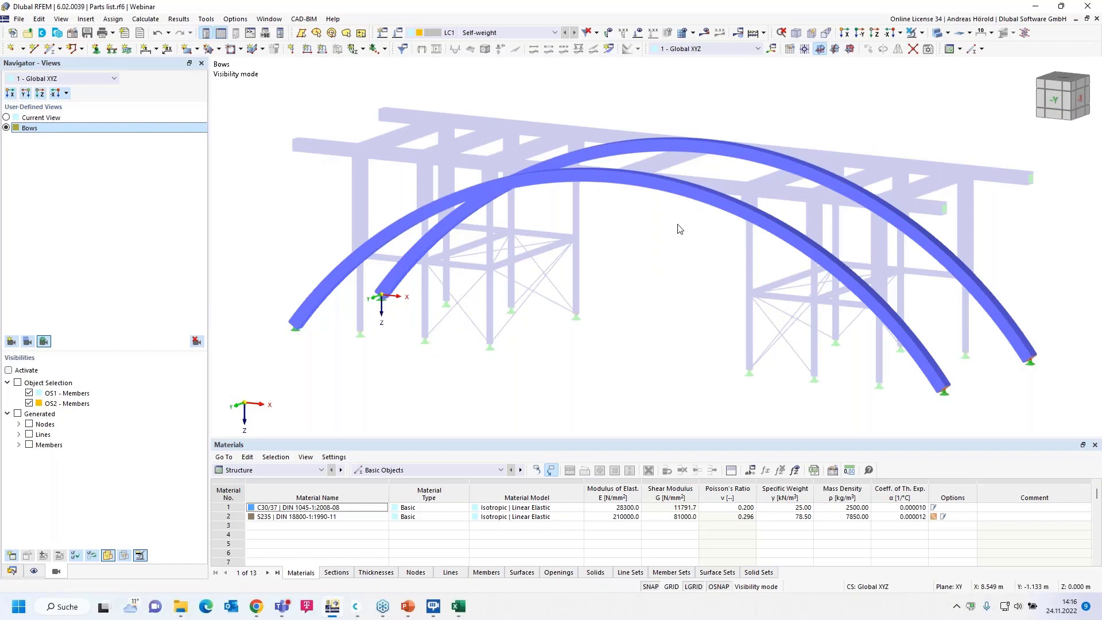
{"action": "left_click", "coordinate": [923, 33]}
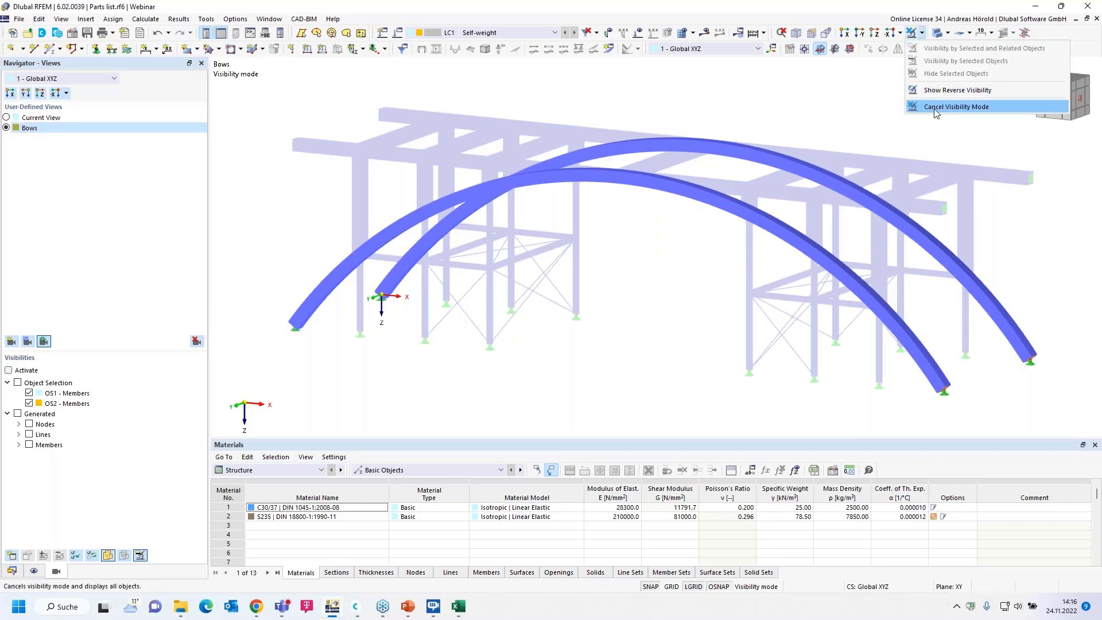
{"action": "left_click", "coordinate": [958, 107]}
Create a third object selection with Members as the object type.
{"action": "left_click", "coordinate": [11, 571]}
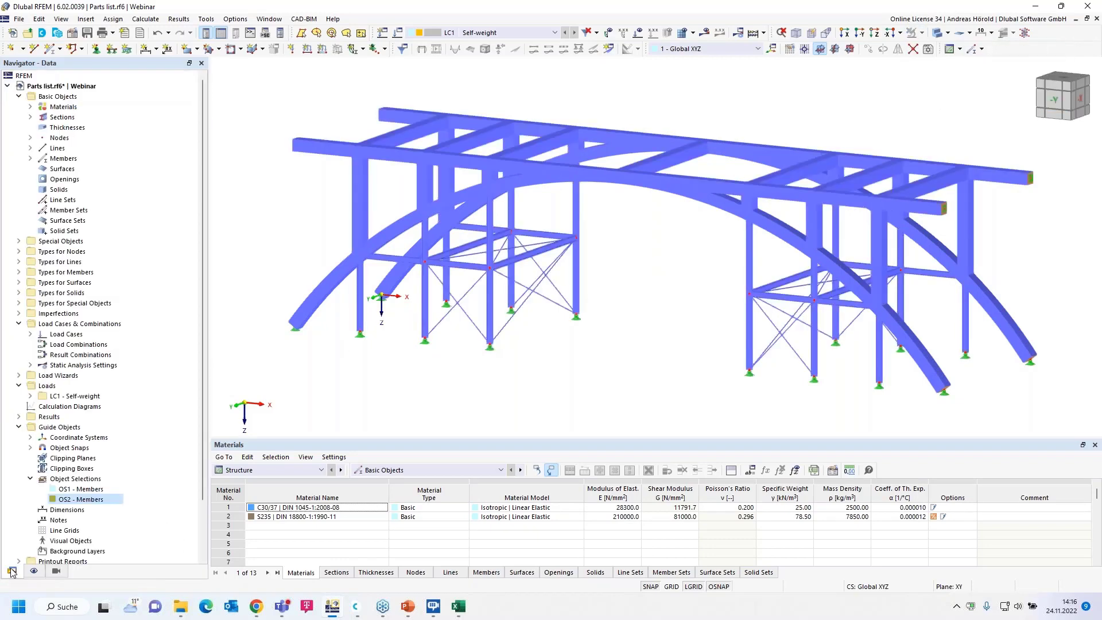
{"action": "right_click", "coordinate": [76, 479]}
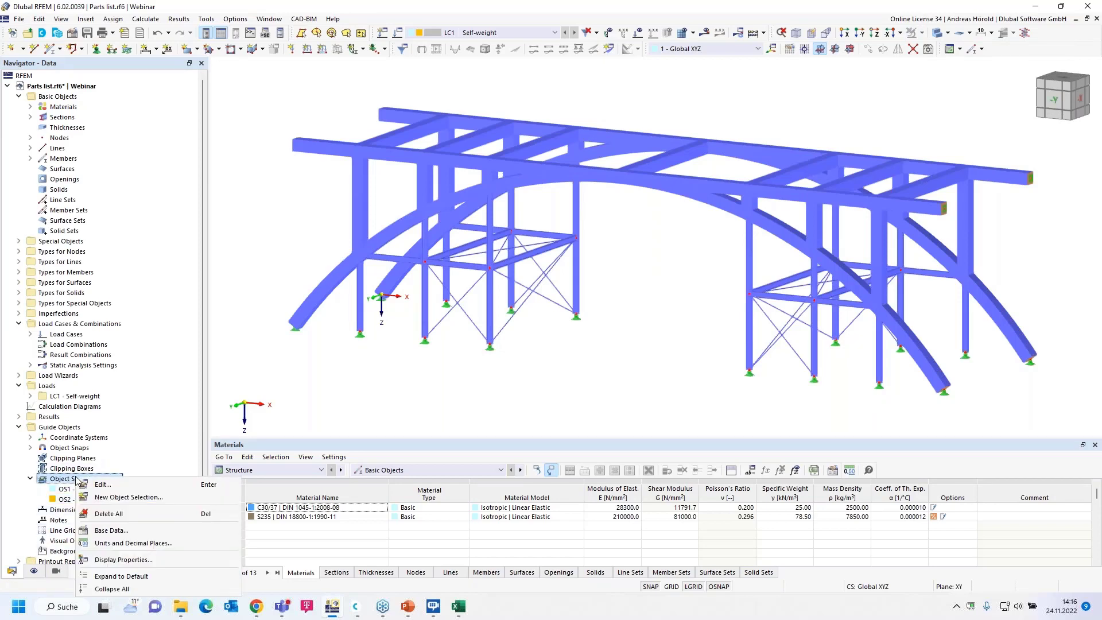
{"action": "left_click", "coordinate": [124, 497]}
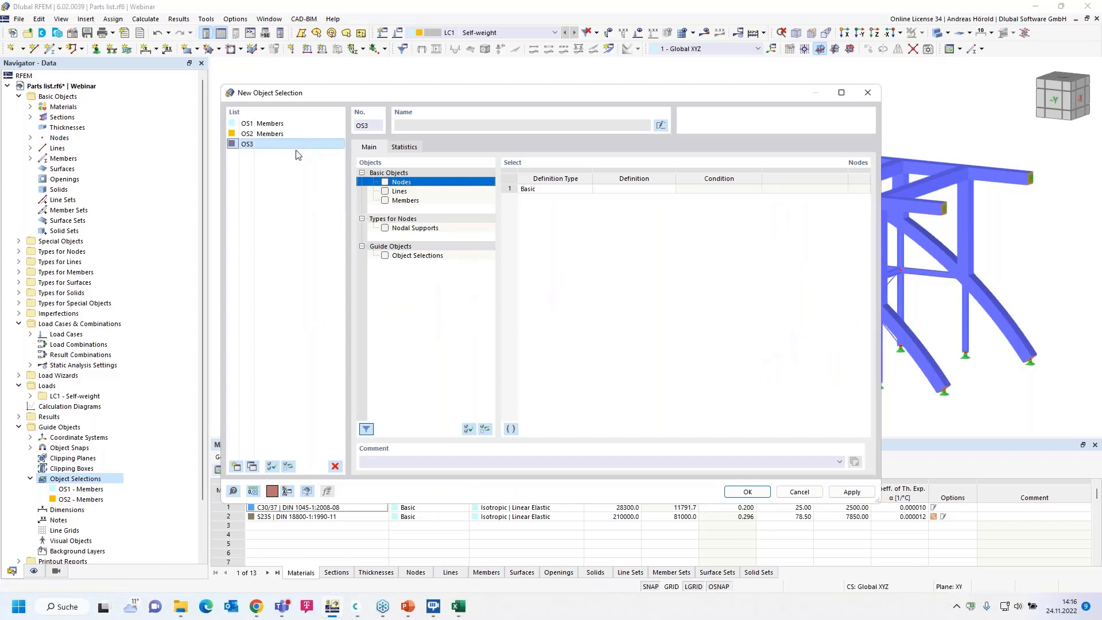
{"action": "left_click", "coordinate": [385, 200]}
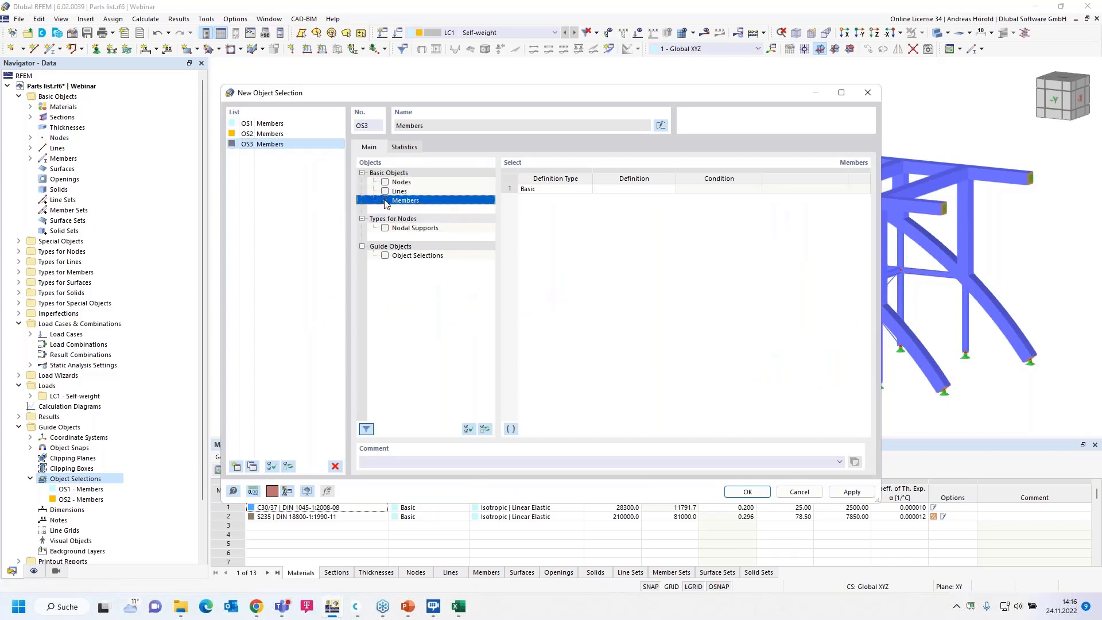
Define the first criterion of the new object selection as Section Equals 1 - R_M1 1000/1000.
{"action": "left_click", "coordinate": [635, 190]}
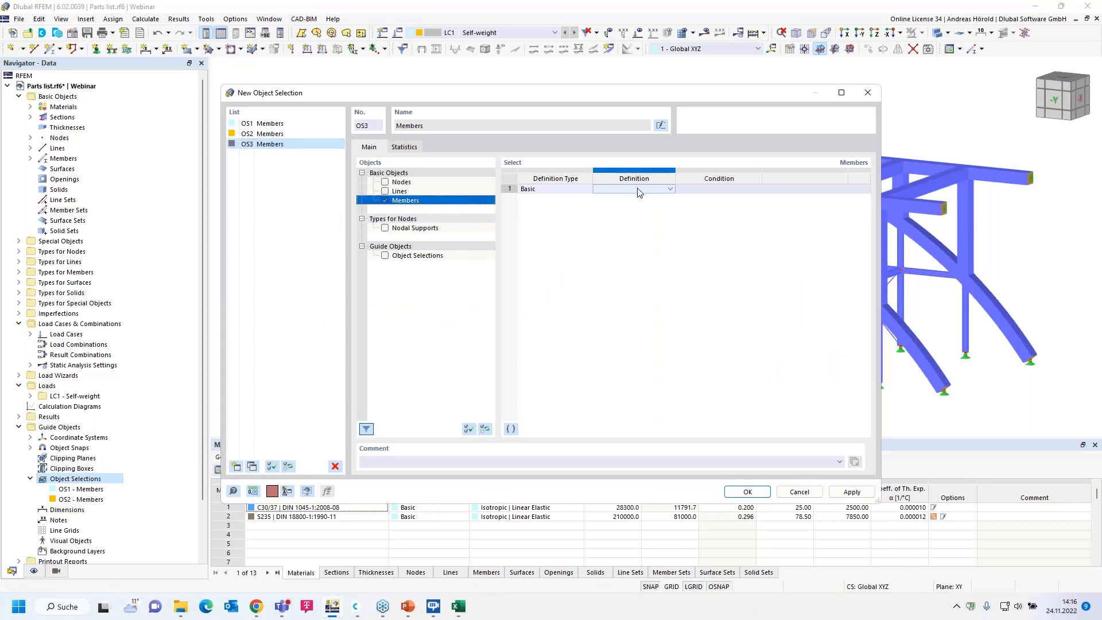
{"action": "left_click", "coordinate": [670, 189]}
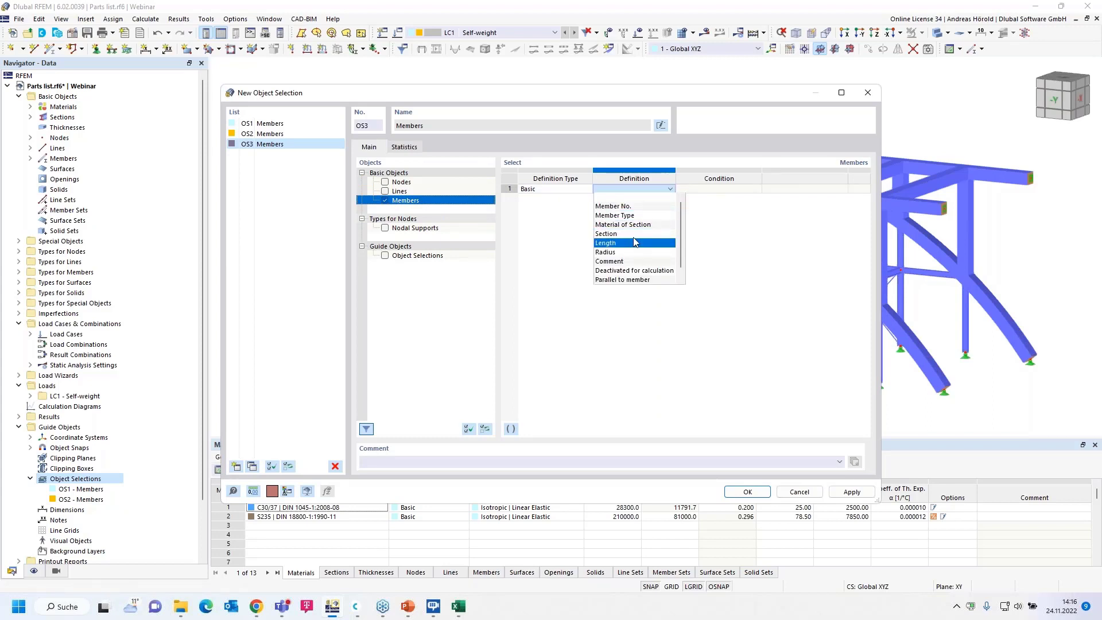
{"action": "left_click", "coordinate": [634, 234]}
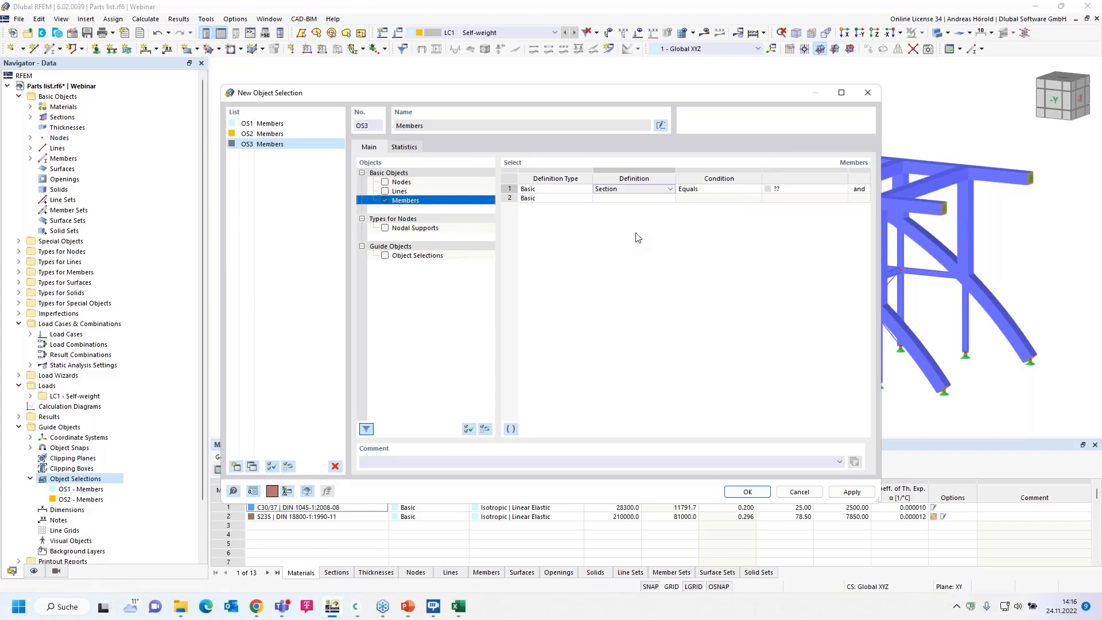
{"action": "left_click", "coordinate": [807, 190]}
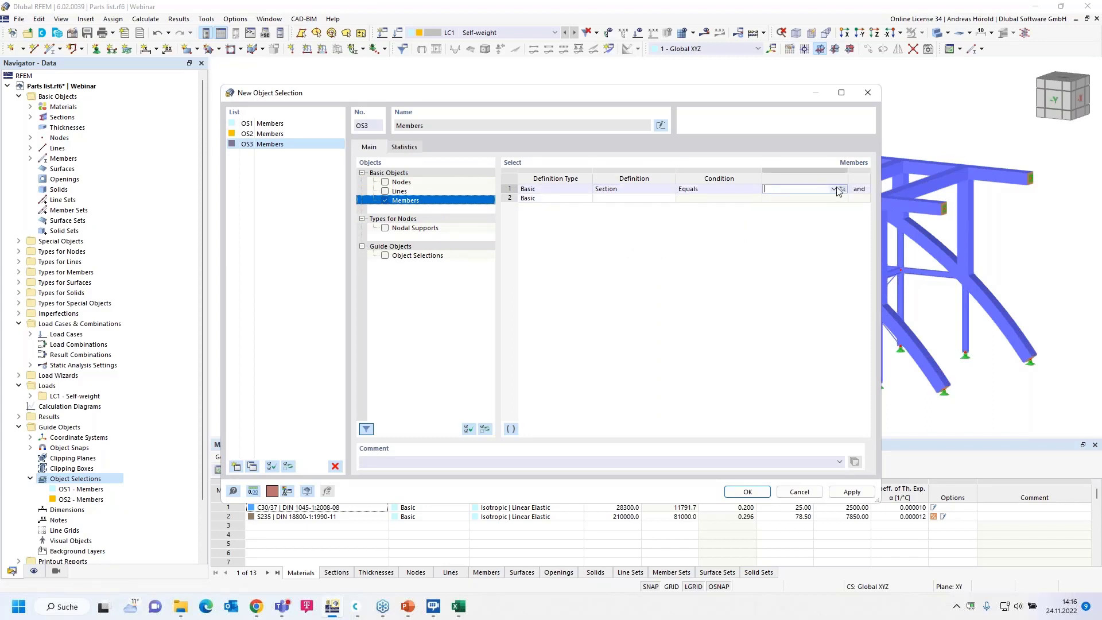
{"action": "left_click", "coordinate": [834, 189]}
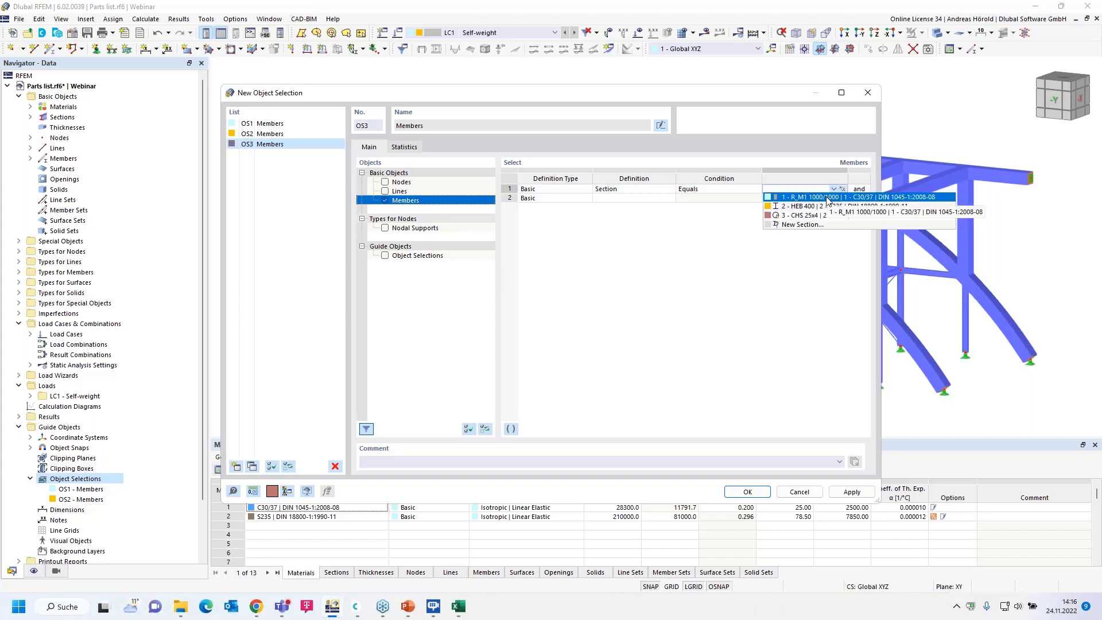
{"action": "left_click", "coordinate": [828, 201]}
Add the criterion Parallel to member Equals, picking member 35 in the model's upper longitudinal beam as the reference.
{"action": "left_click", "coordinate": [613, 201]}
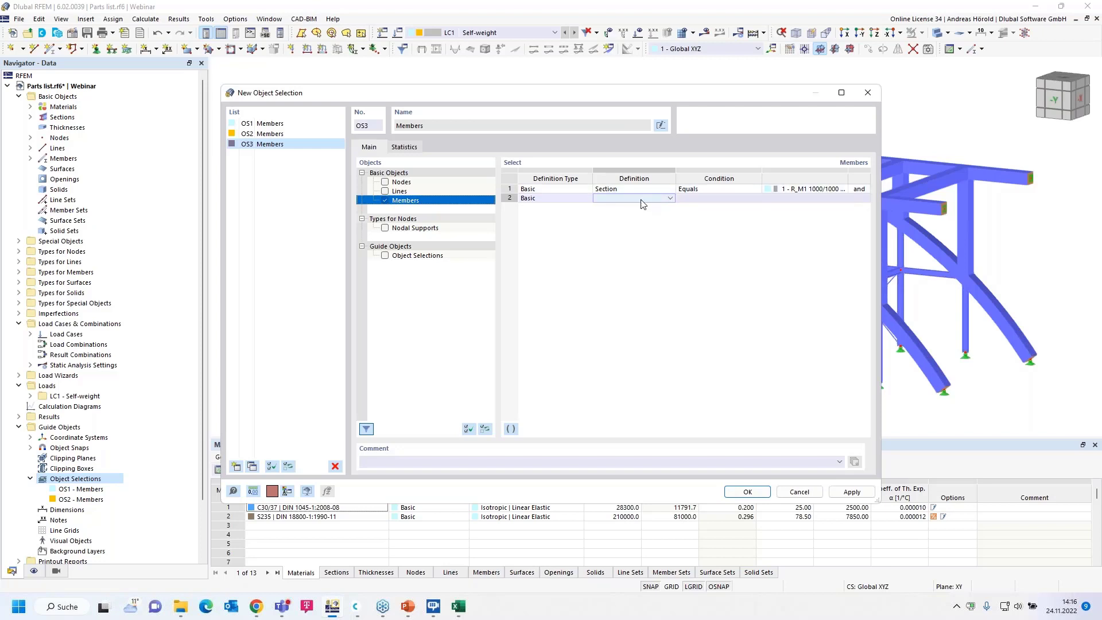
{"action": "left_click", "coordinate": [670, 197]}
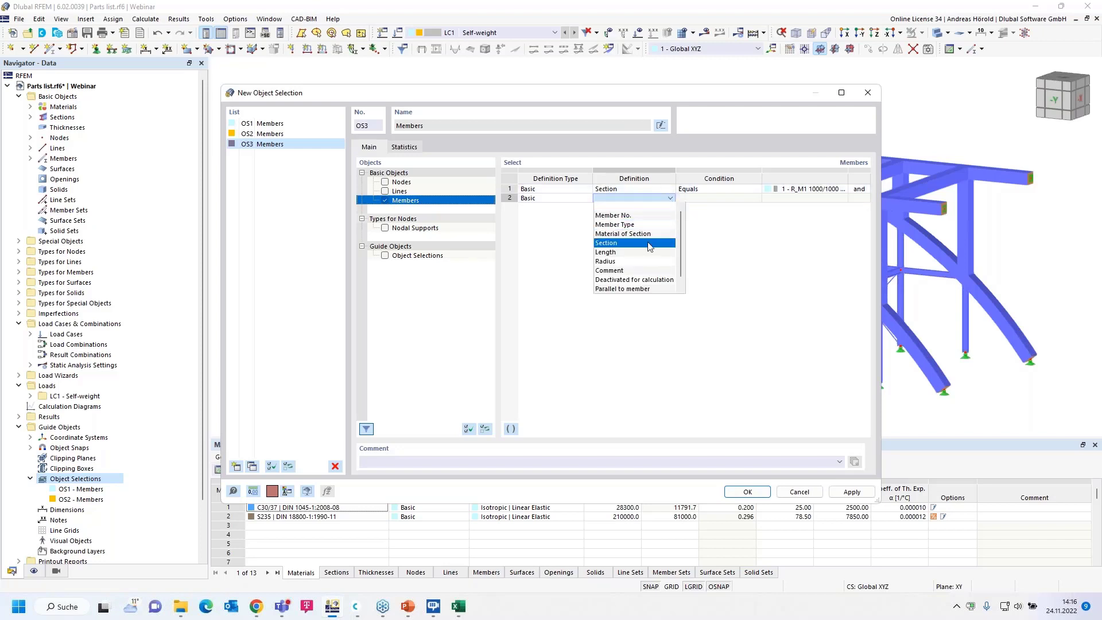
{"action": "scroll", "coordinate": [655, 273], "scroll_direction": "down", "scroll_amount": 1}
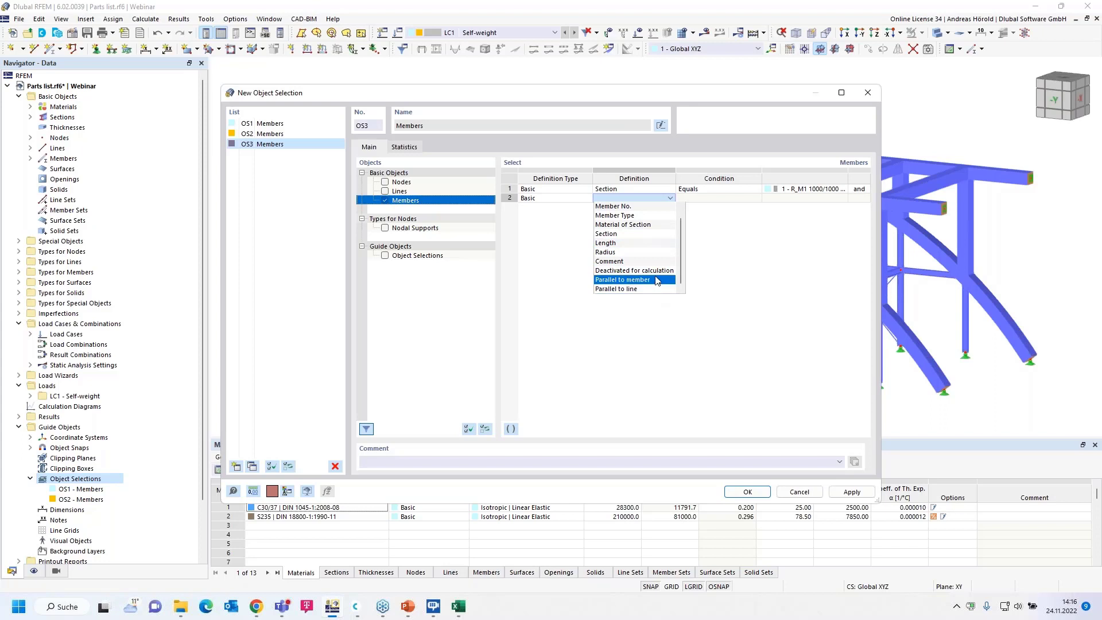
{"action": "left_click", "coordinate": [657, 279]}
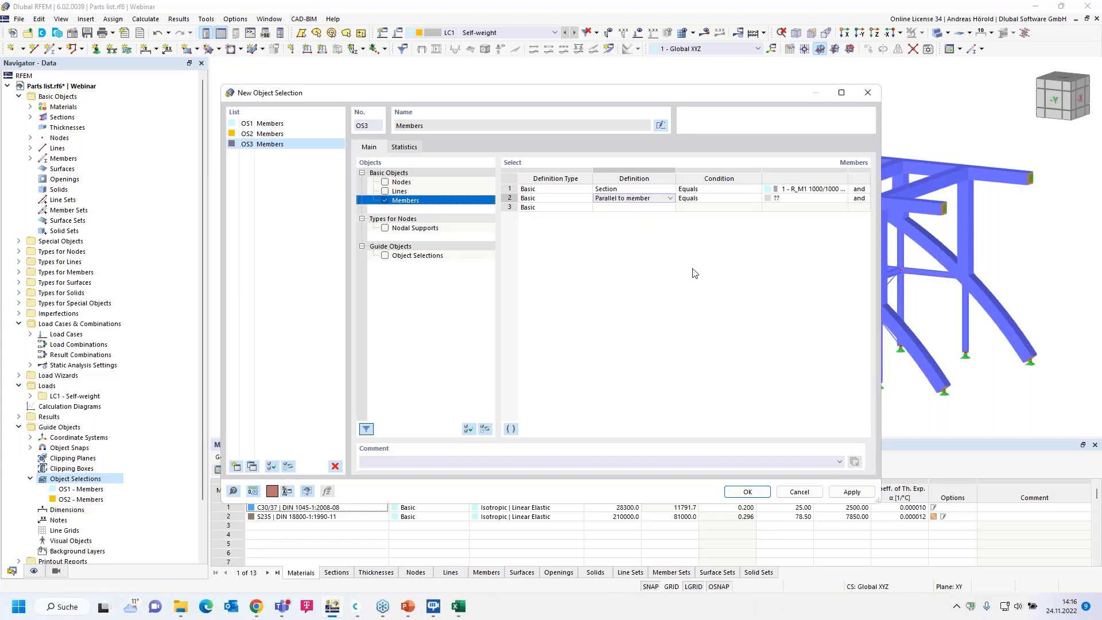
{"action": "left_click", "coordinate": [749, 202]}
{"action": "left_click", "coordinate": [757, 199]}
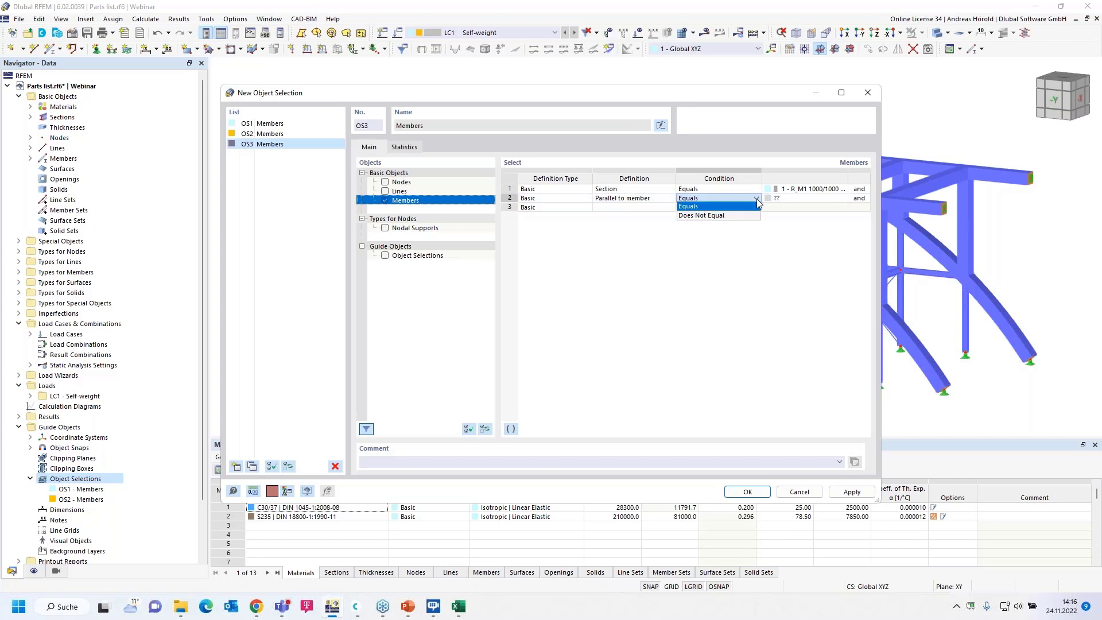
{"action": "left_click", "coordinate": [834, 198]}
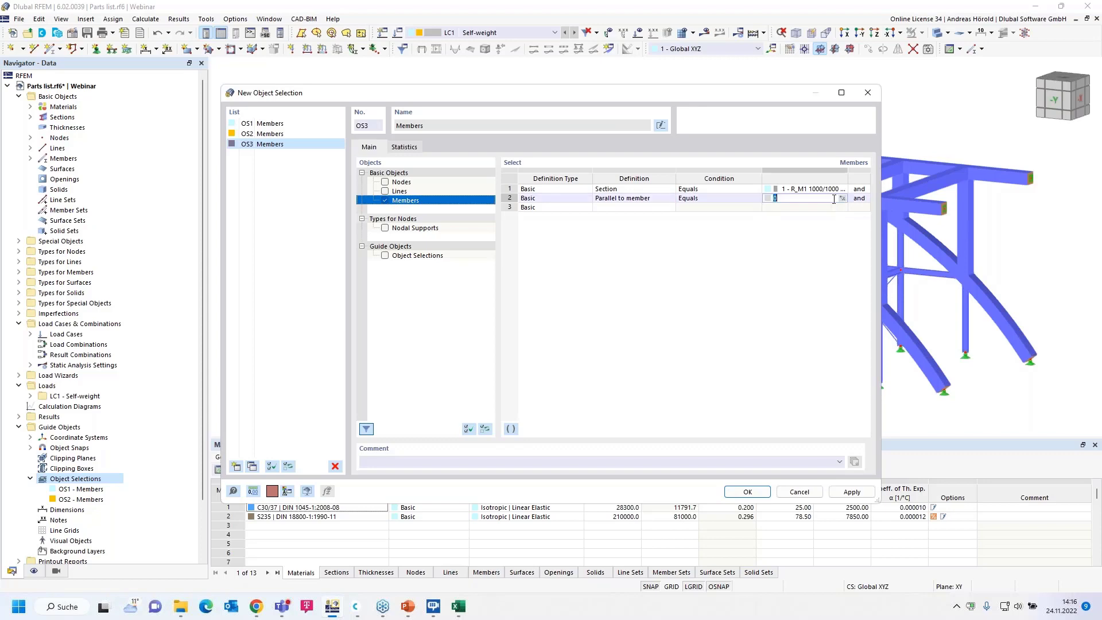
{"action": "left_click", "coordinate": [843, 198]}
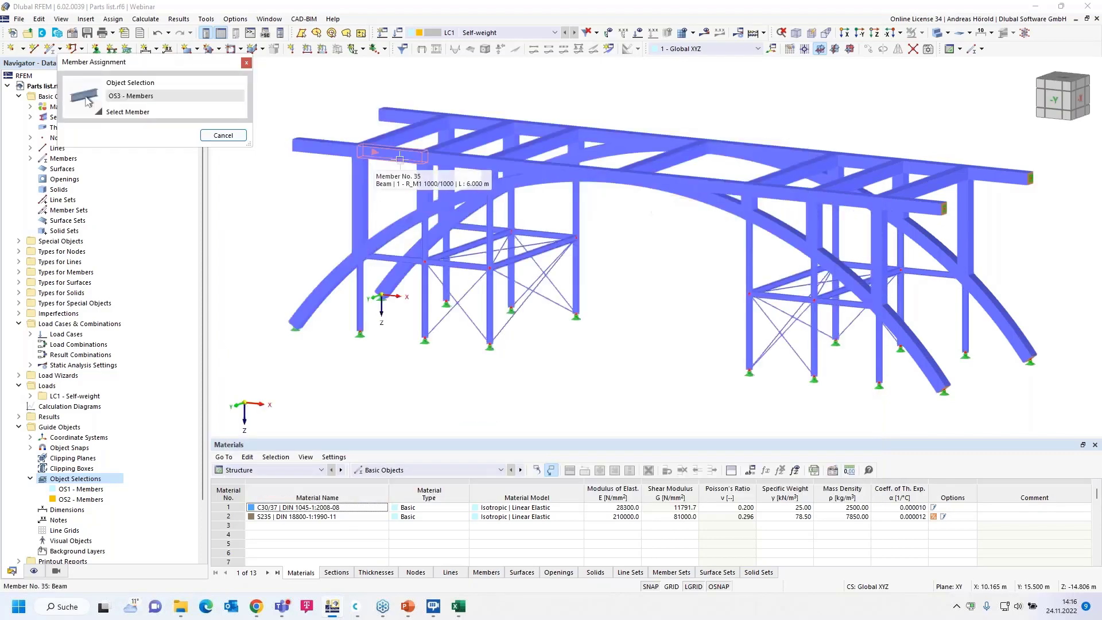
{"action": "left_click", "coordinate": [401, 159]}
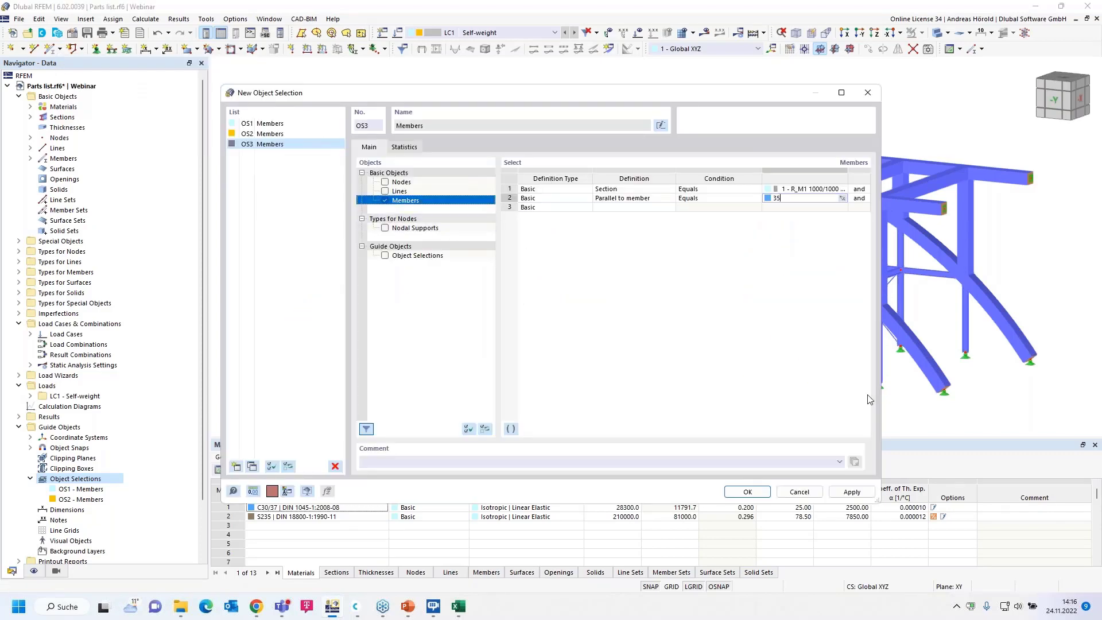
Confirm the third object selection and switch to the Steel construction model.
{"action": "left_click", "coordinate": [764, 493]}
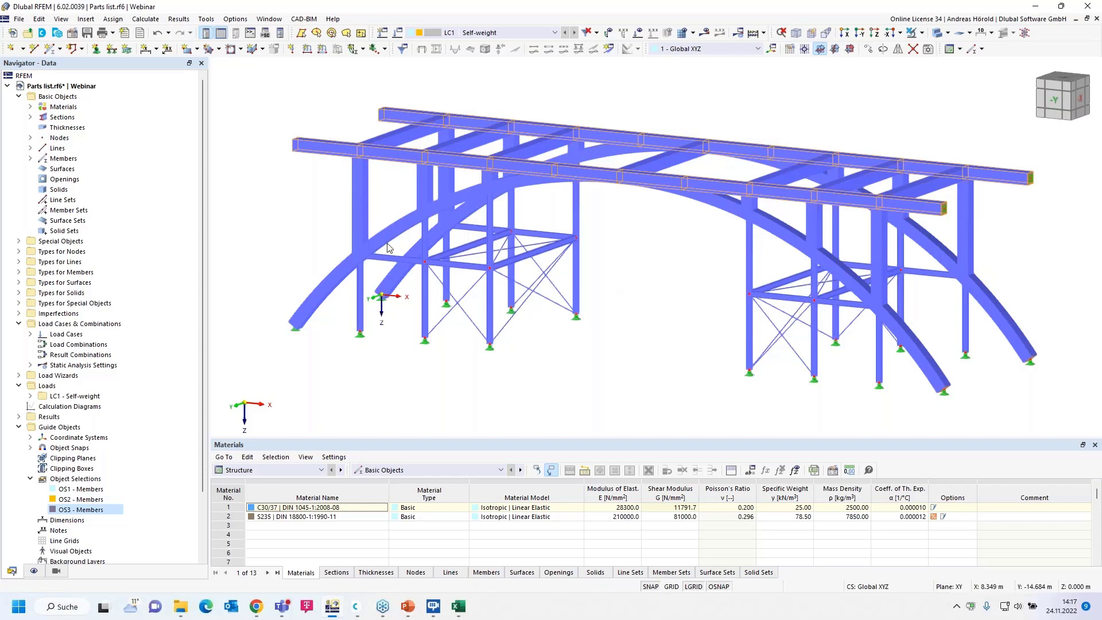
{"action": "scroll", "coordinate": [103, 487], "scroll_direction": "down", "scroll_amount": 3}
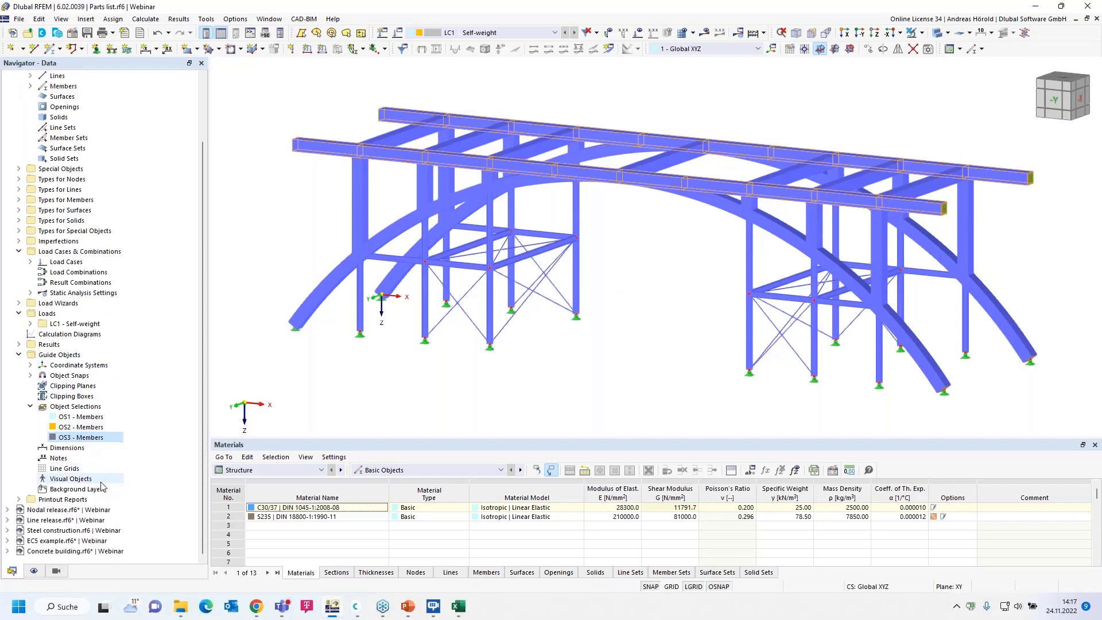
{"action": "double_click", "coordinate": [78, 531]}
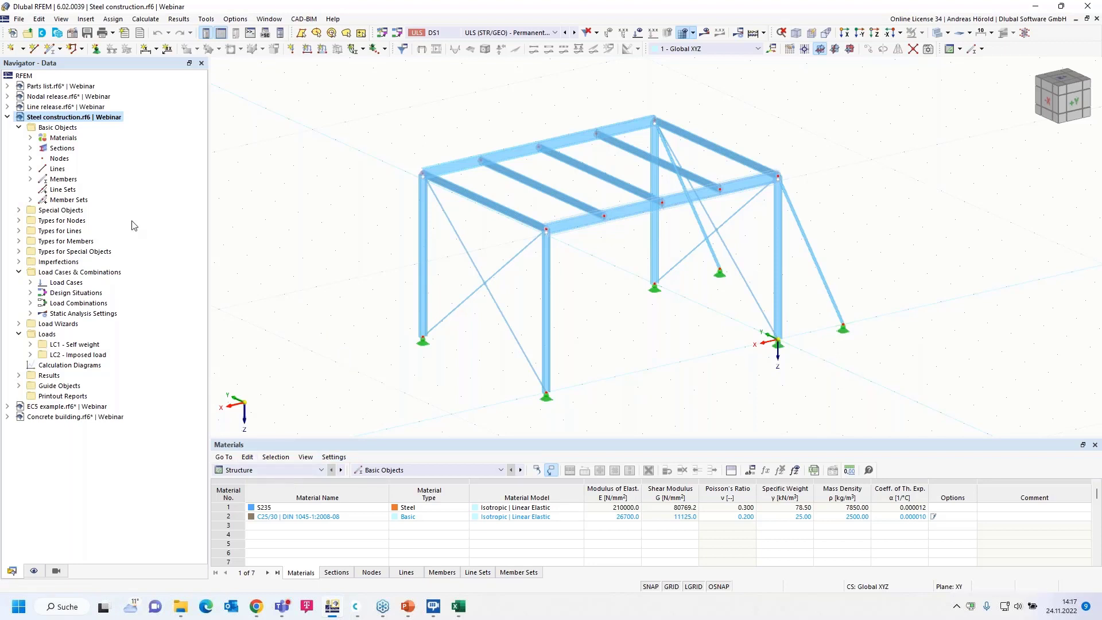
Activate the Steel Design add-on in the model's base data, keeping EN 1993 with the DIN | 2020-11 national annex as design standard.
{"action": "left_click", "coordinate": [71, 35]}
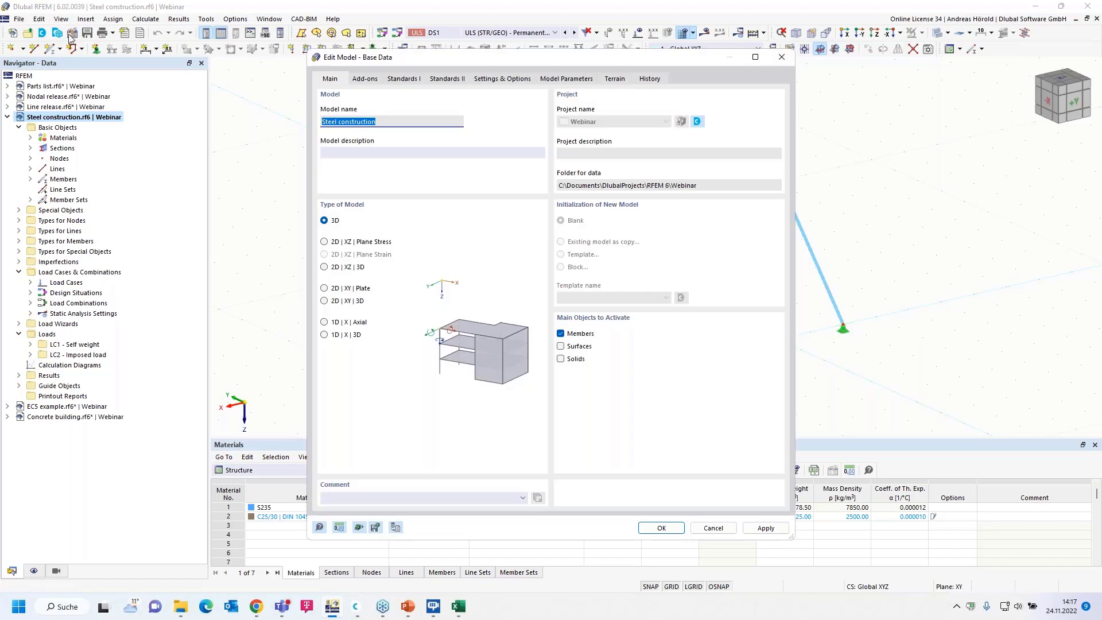
{"action": "left_click", "coordinate": [364, 80]}
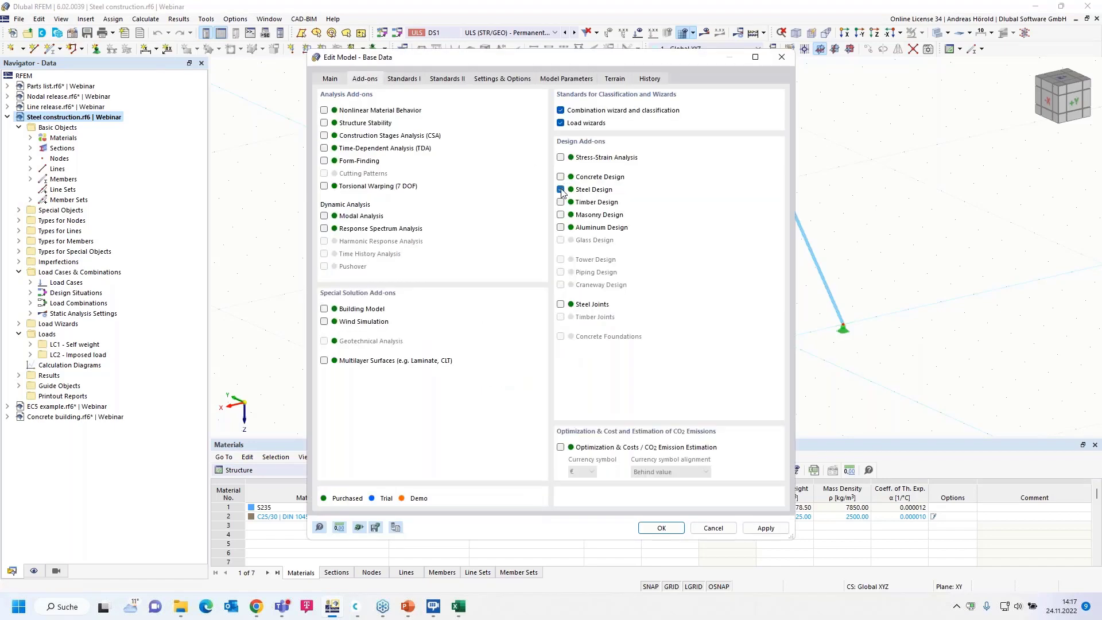
{"action": "left_click", "coordinate": [404, 79]}
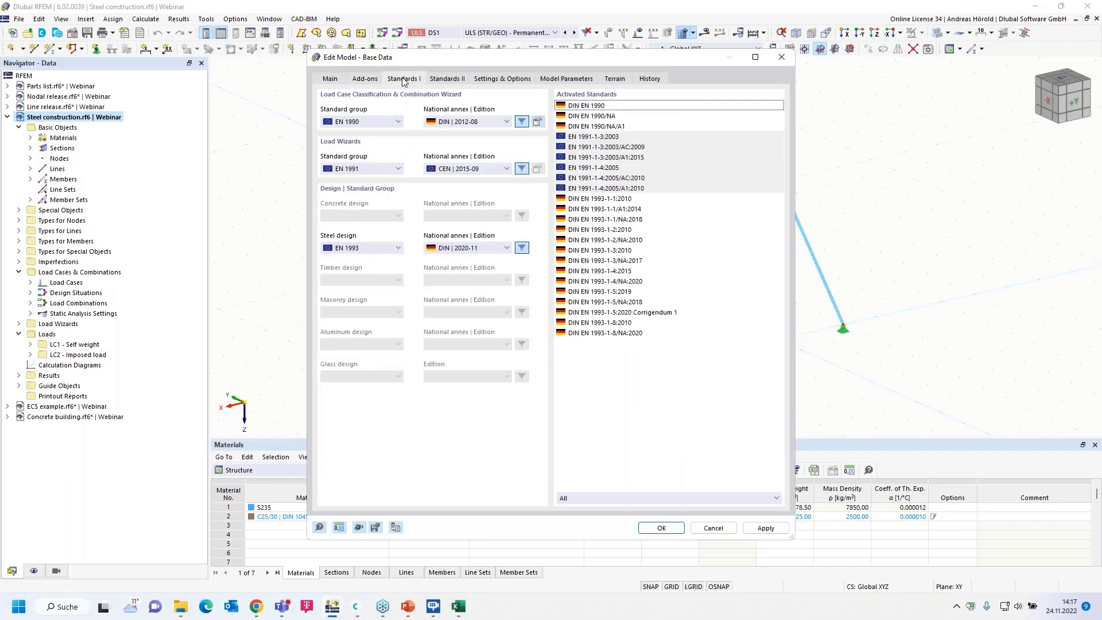
{"action": "left_click", "coordinate": [360, 248]}
{"action": "left_click", "coordinate": [360, 248]}
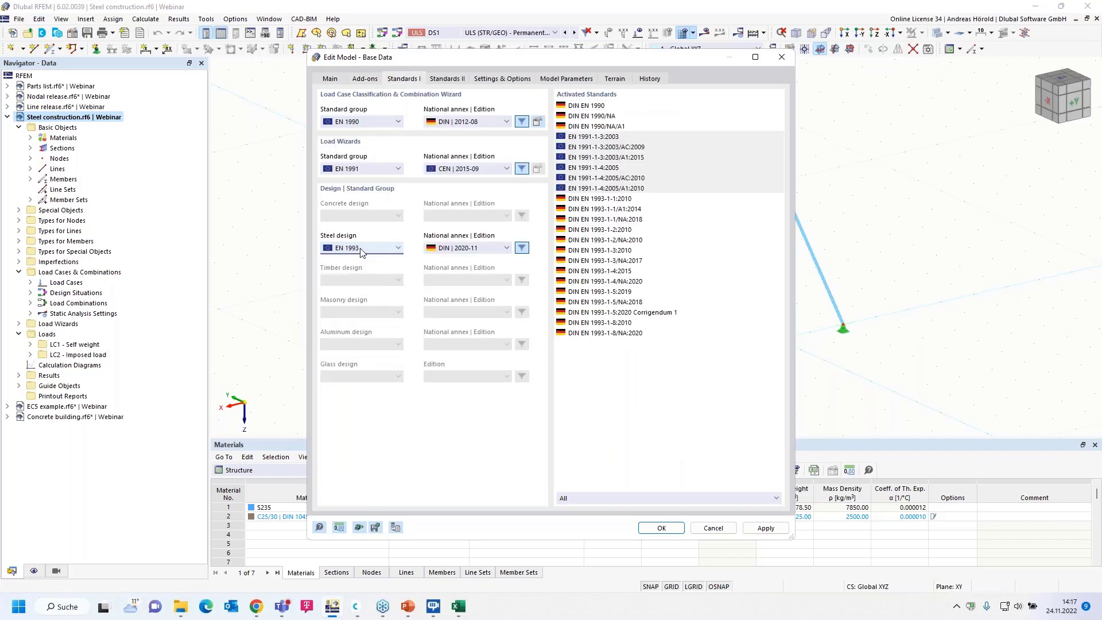
{"action": "left_click", "coordinate": [470, 248]}
{"action": "left_click", "coordinate": [470, 248]}
{"action": "left_click", "coordinate": [662, 529]}
Display the Steel Design objects to design and calculate the design checks for all members and member sets.
{"action": "left_click", "coordinate": [289, 471]}
{"action": "left_click", "coordinate": [287, 535]}
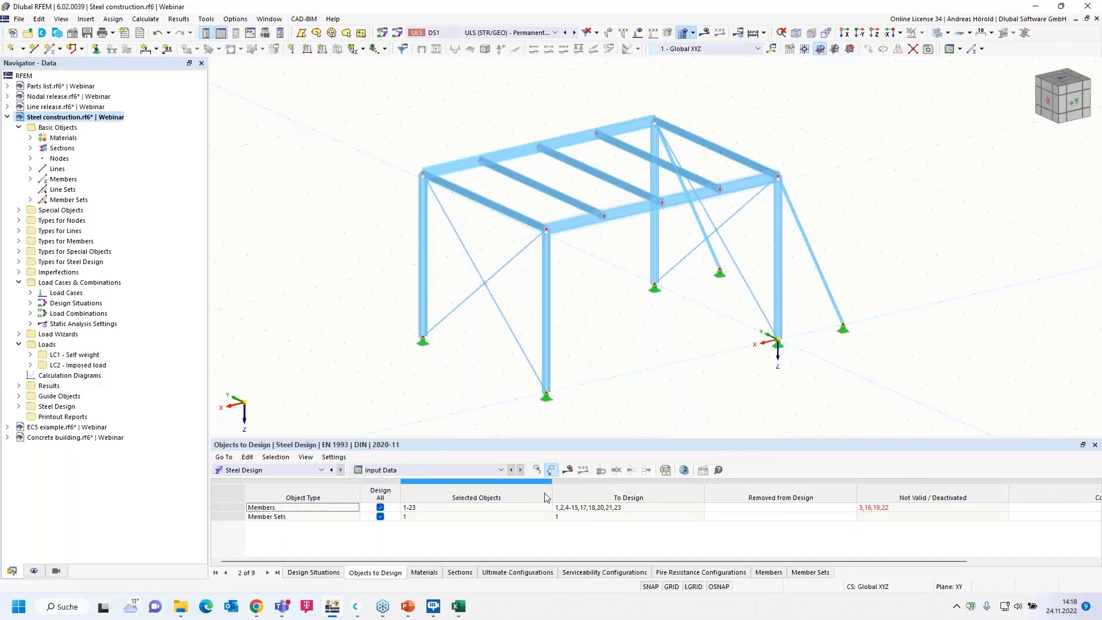
{"action": "left_click", "coordinate": [568, 470]}
{"action": "left_click", "coordinate": [598, 351]}
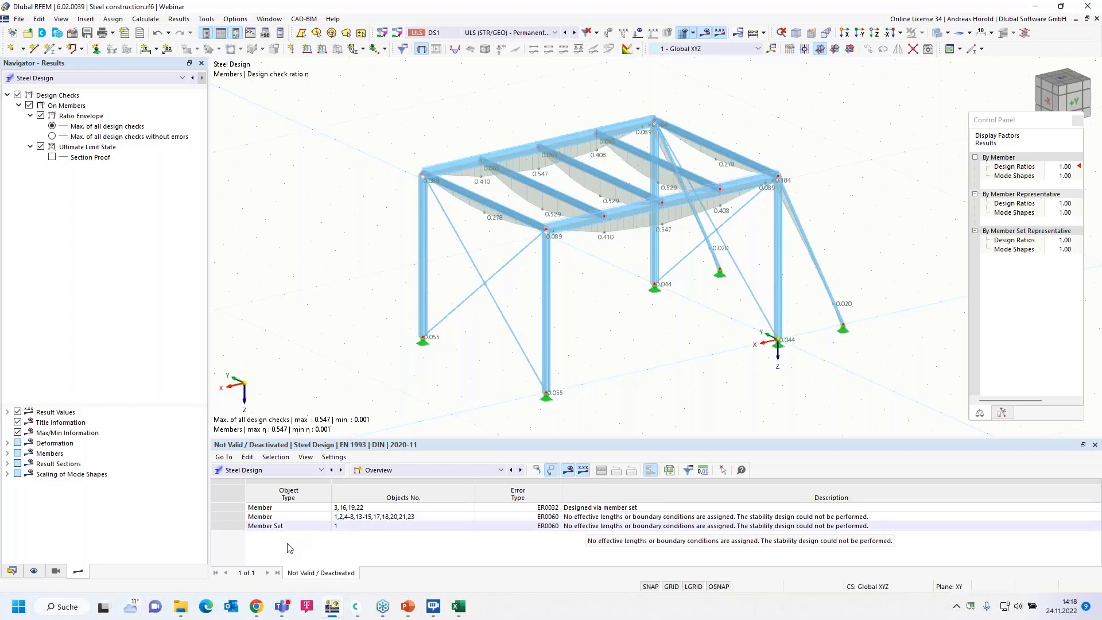
Exclude the SLS Characteristic, Frequent and Quasi-permanent design situations from the Steel Design, keeping only ULS DS1.
{"action": "left_click", "coordinate": [382, 470]}
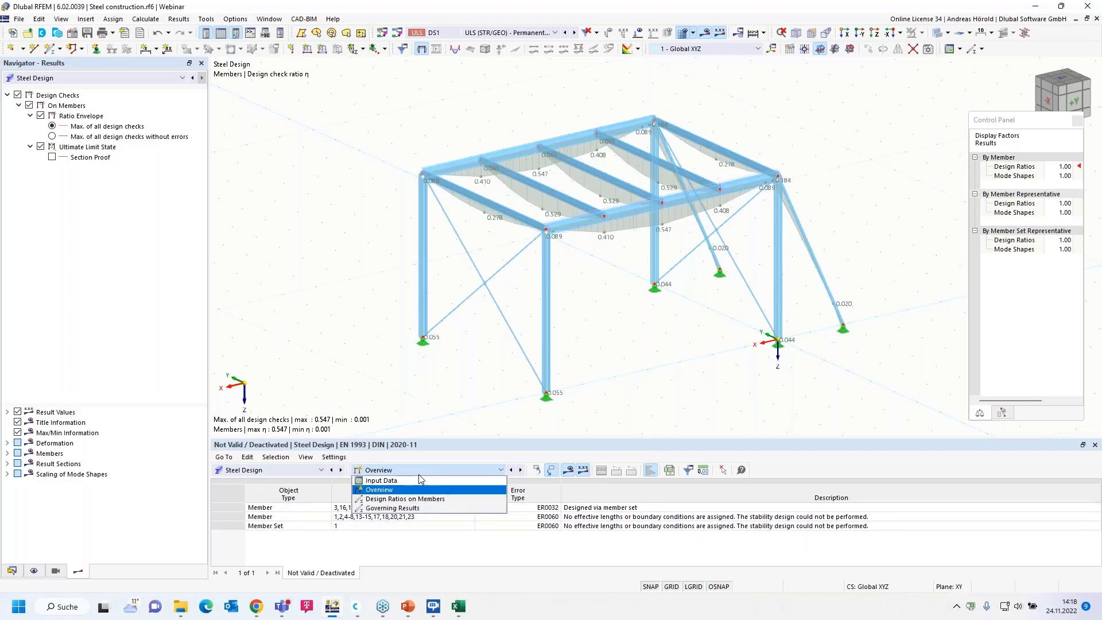
{"action": "left_click", "coordinate": [398, 483]}
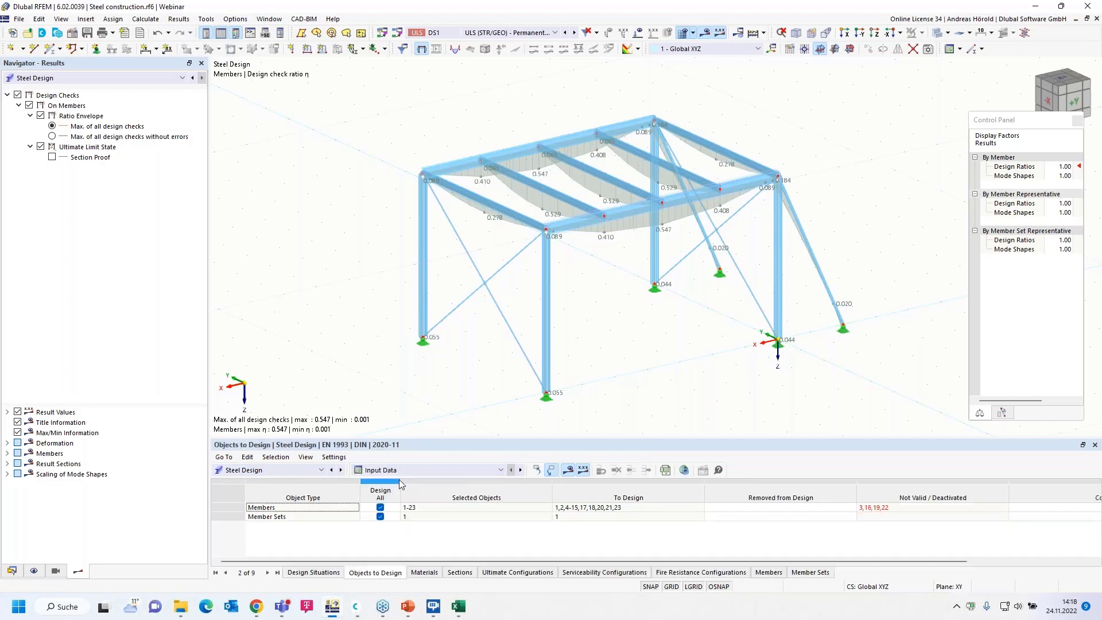
{"action": "left_click", "coordinate": [305, 573]}
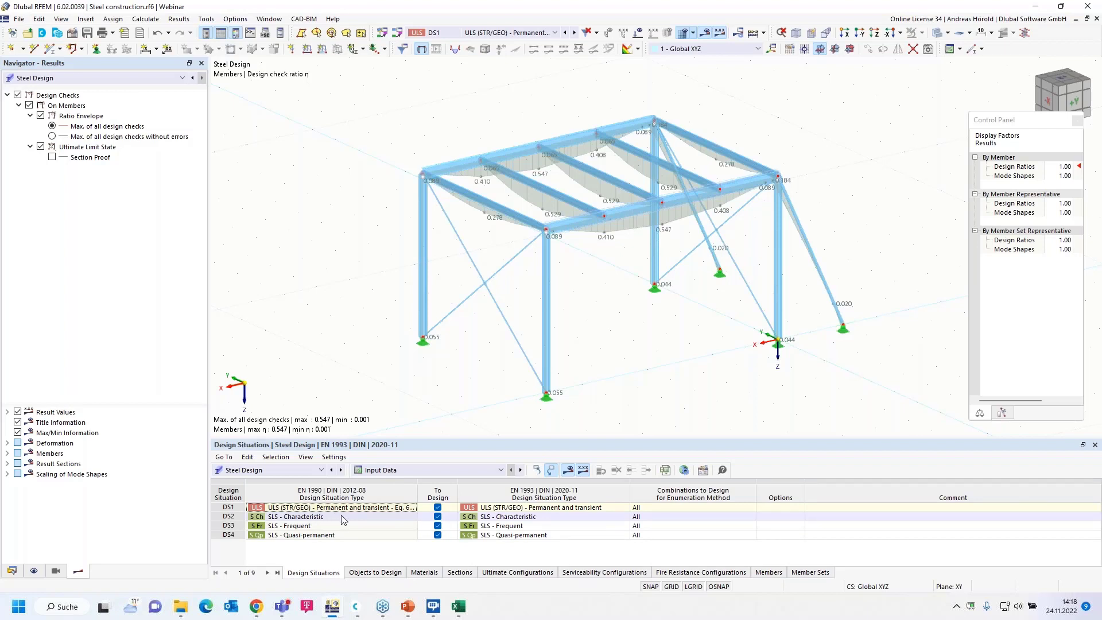
{"action": "left_click", "coordinate": [437, 519]}
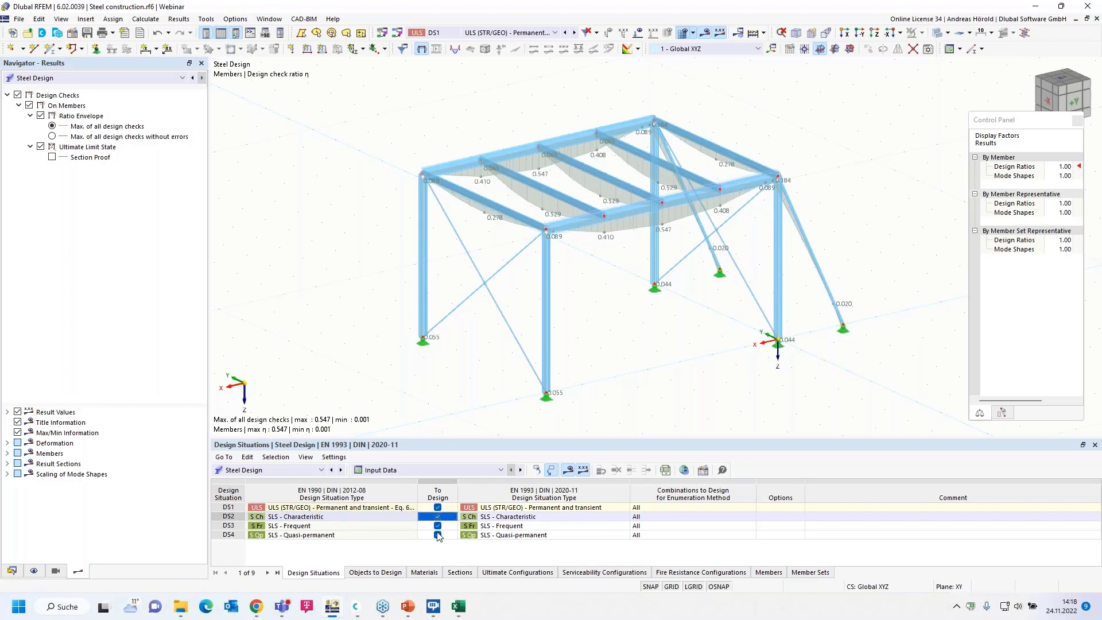
{"action": "left_click", "coordinate": [438, 525]}
{"action": "left_click", "coordinate": [438, 535]}
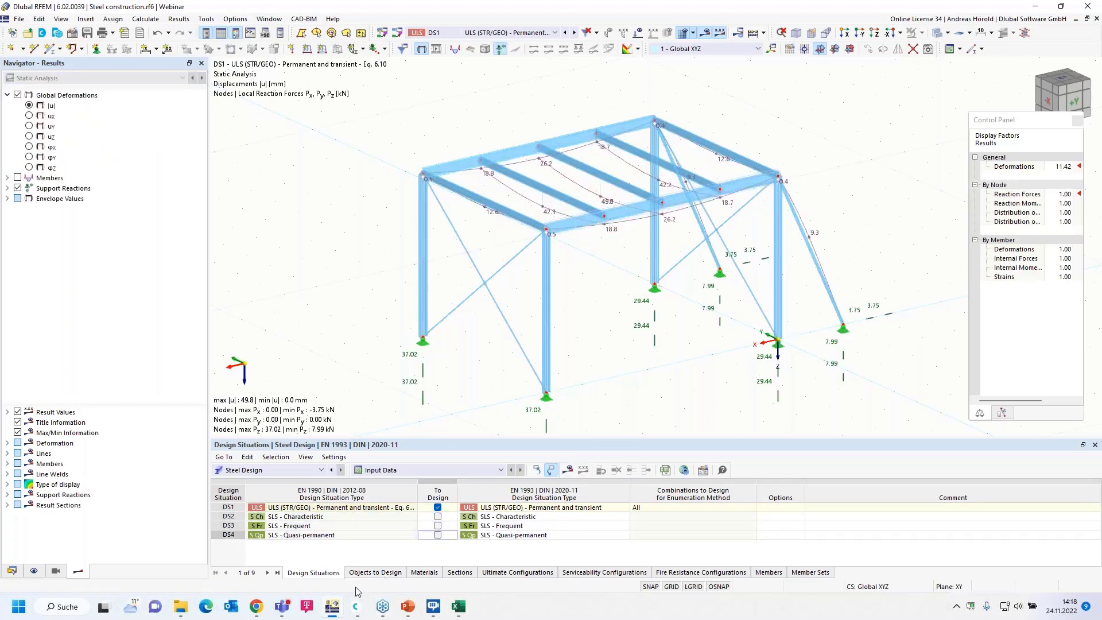
Turn off designing all members and assign only the roof cross beams, members 13-15,18,21, to the Steel Design by graphical selection.
{"action": "left_click", "coordinate": [374, 572]}
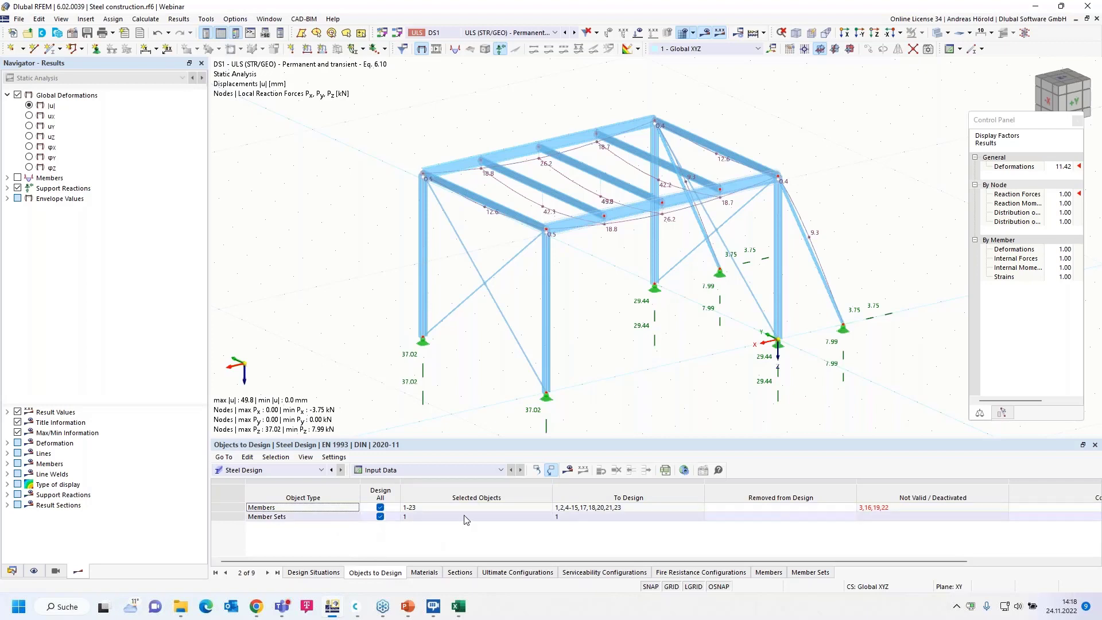
{"action": "left_click", "coordinate": [380, 509]}
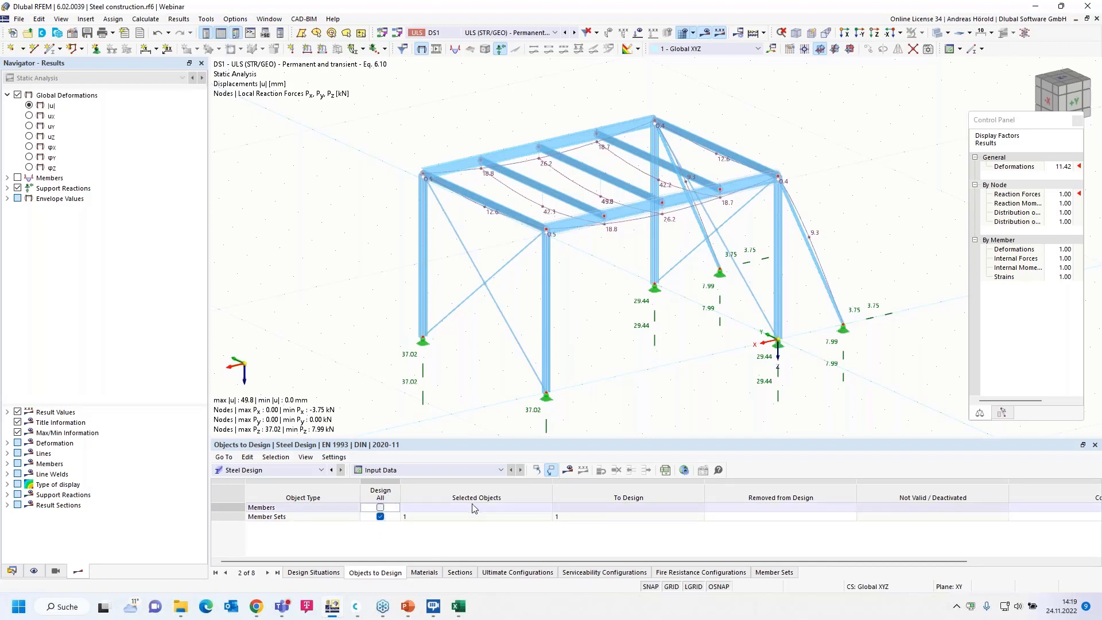
{"action": "left_click", "coordinate": [521, 508]}
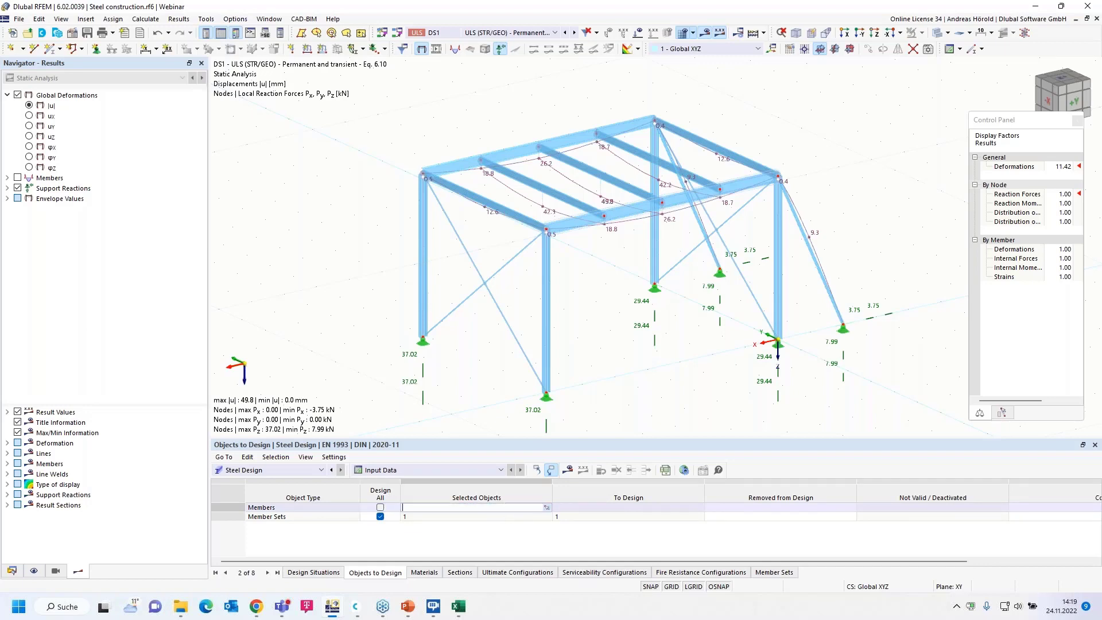
{"action": "left_click", "coordinate": [547, 509]}
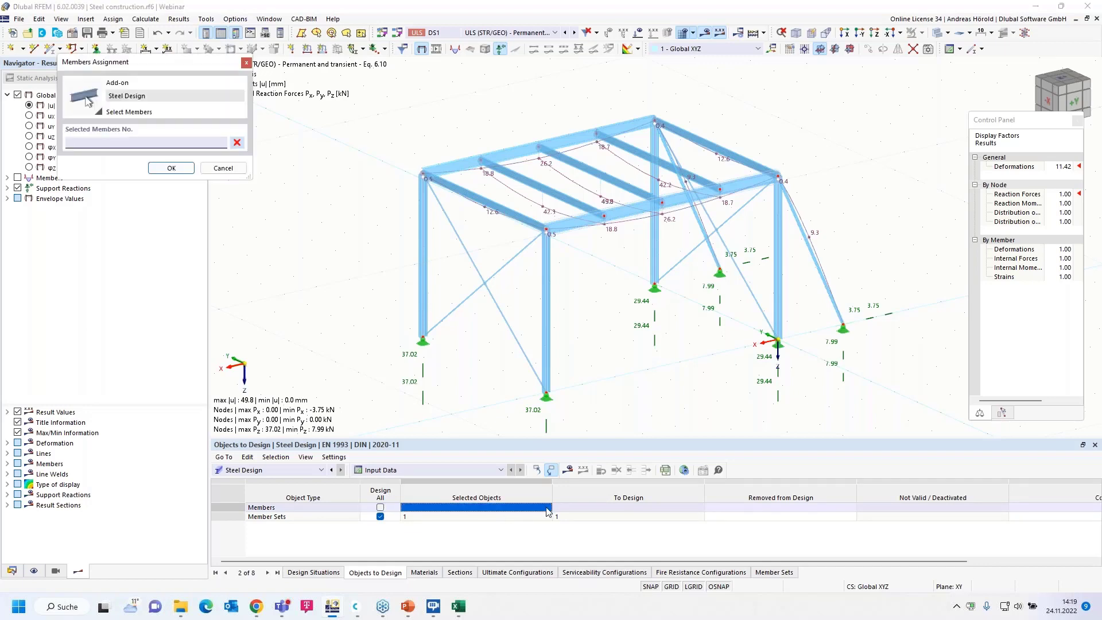
{"action": "middle_click_drag", "start_coordinate": [402, 333], "coordinate": [520, 299]}
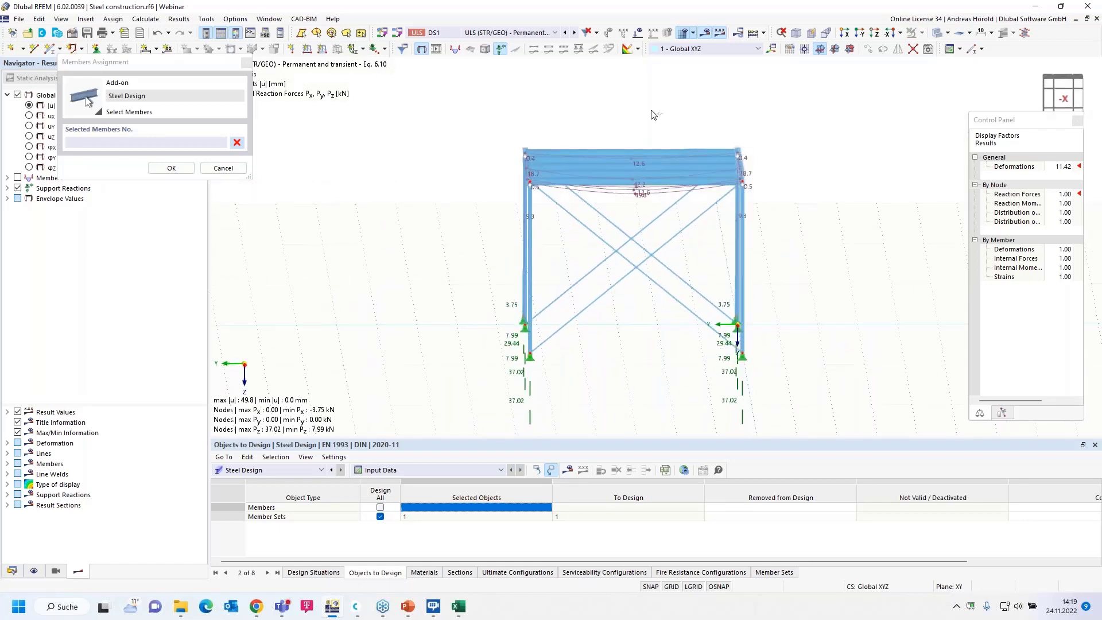
{"action": "left_click_drag", "start_coordinate": [657, 116], "coordinate": [621, 208]}
{"action": "middle_click_drag", "start_coordinate": [825, 288], "coordinate": [671, 336], "text": "ctrl"}
{"action": "scroll", "coordinate": [670, 337], "scroll_direction": "up", "scroll_amount": 1}
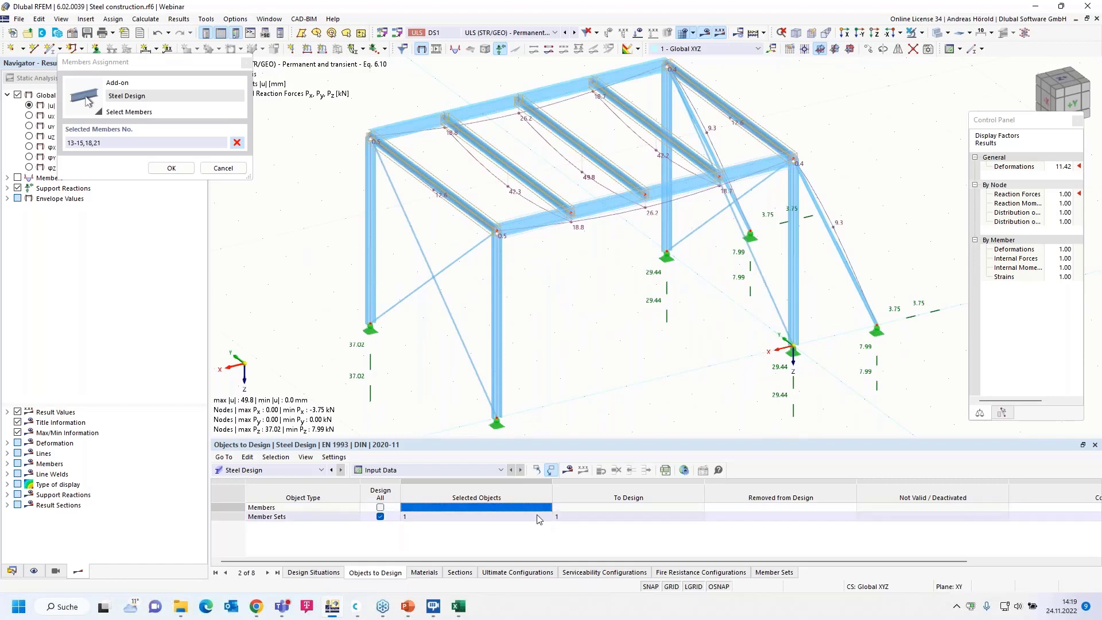
{"action": "left_click", "coordinate": [170, 169]}
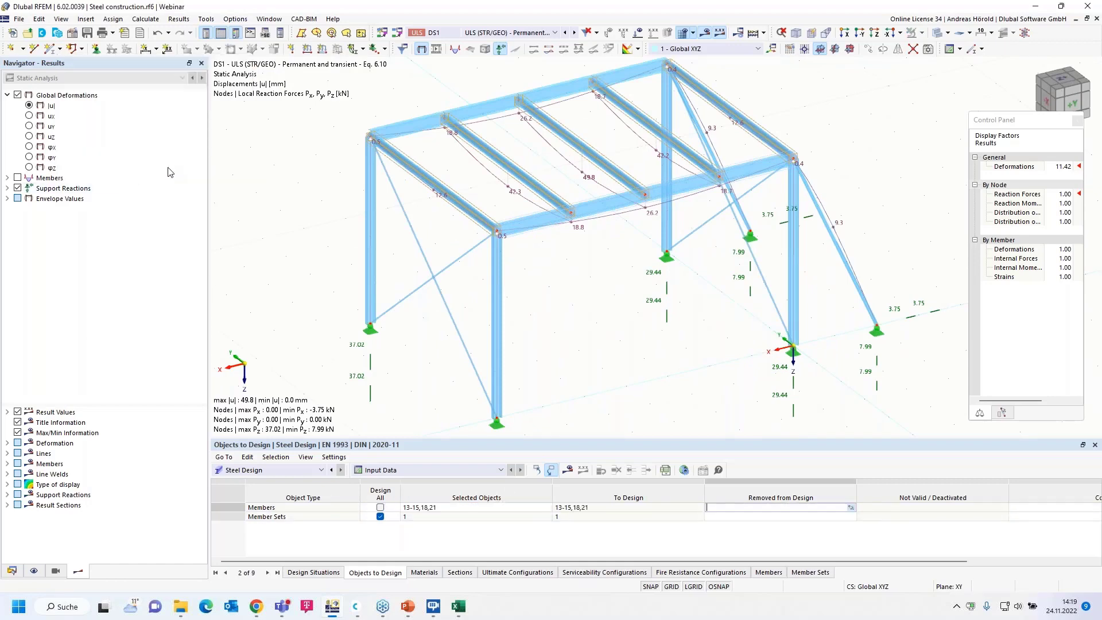
Recalculate the Steel Design with the reduced member selection and examine the design ratios on the frame.
{"action": "left_click", "coordinate": [567, 472]}
{"action": "left_click", "coordinate": [591, 349]}
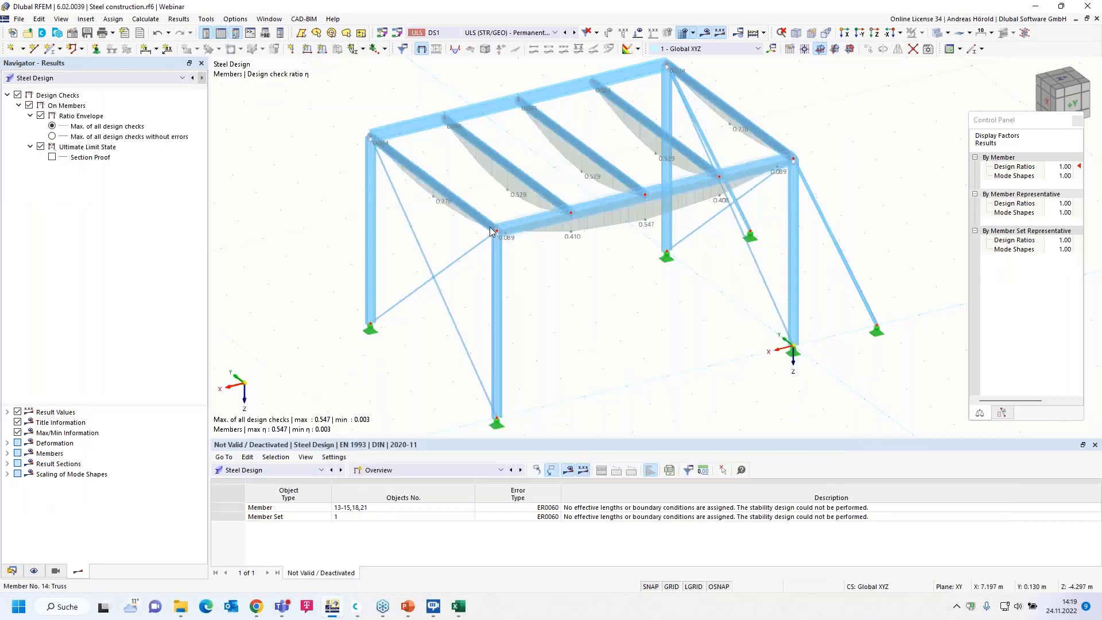
{"action": "scroll", "coordinate": [616, 345], "scroll_direction": "up", "scroll_amount": 4}
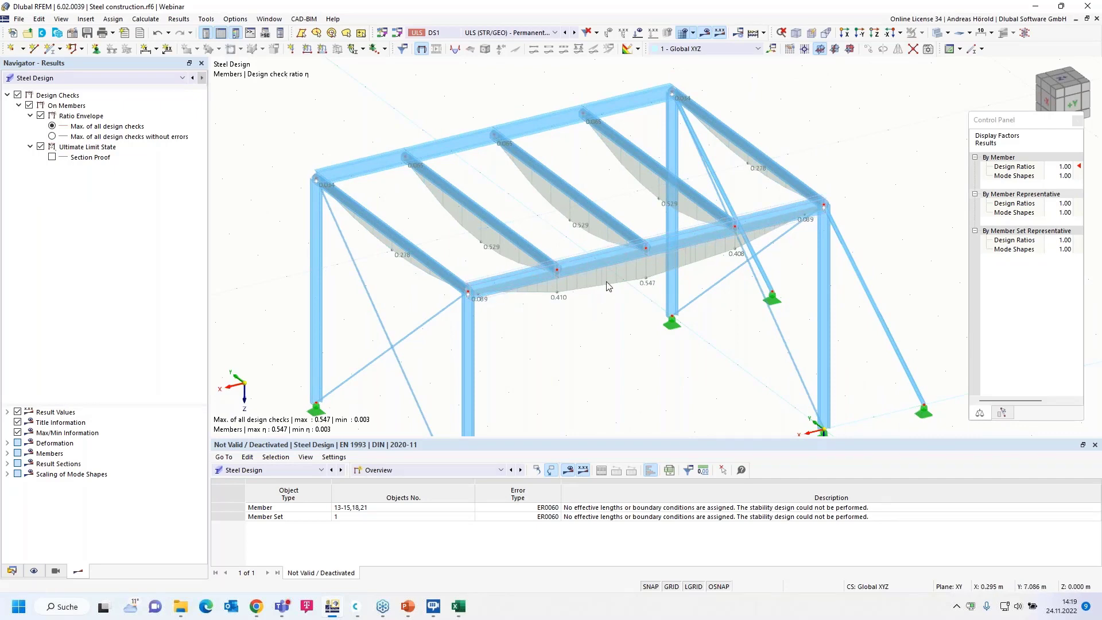
{"action": "middle_click_drag", "start_coordinate": [580, 345], "coordinate": [596, 291], "text": "ctrl"}
{"action": "scroll", "coordinate": [587, 331], "scroll_direction": "down", "scroll_amount": 1}
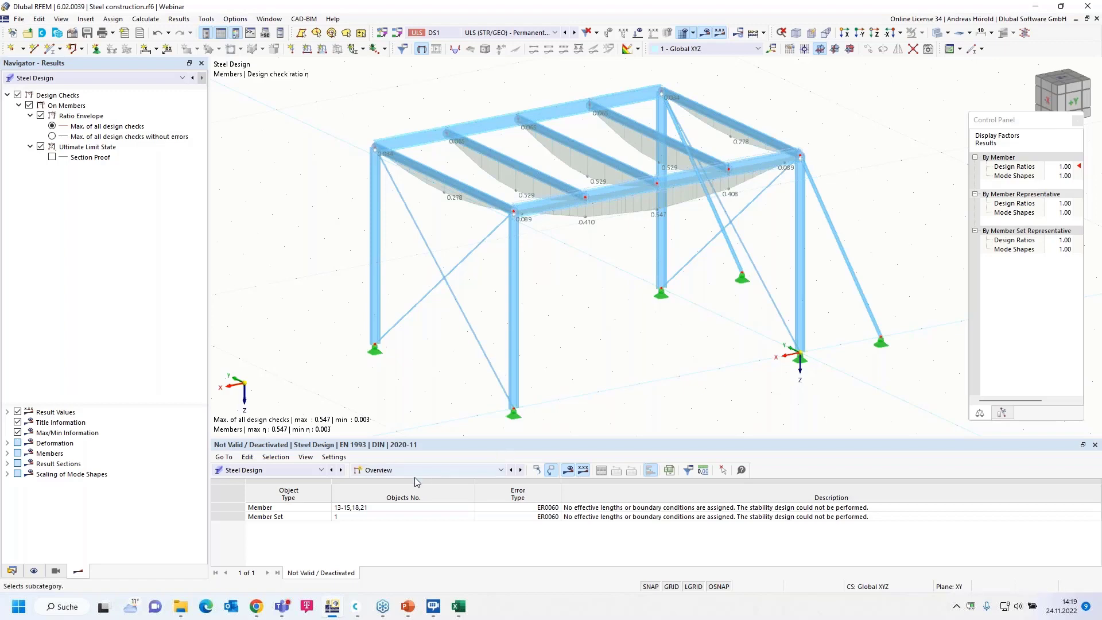
Switch to the EC5 example model and inspect sections R_M1 180/360 and R_M1 180/2000, including the 180/360 section's properties and options.
{"action": "left_click", "coordinate": [15, 572]}
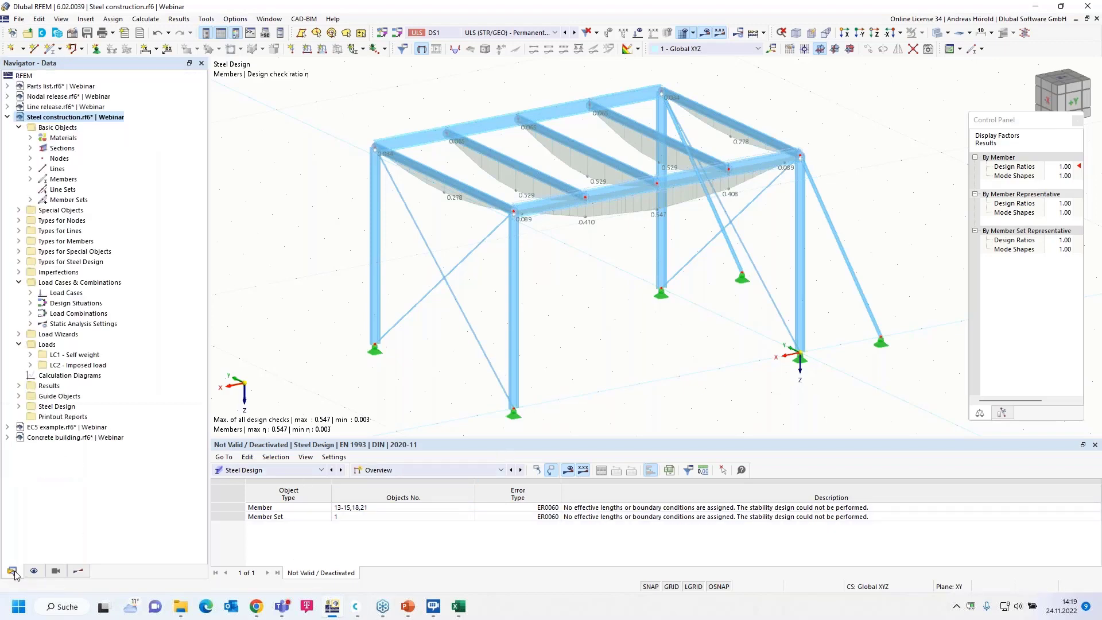
{"action": "left_click", "coordinate": [69, 427]}
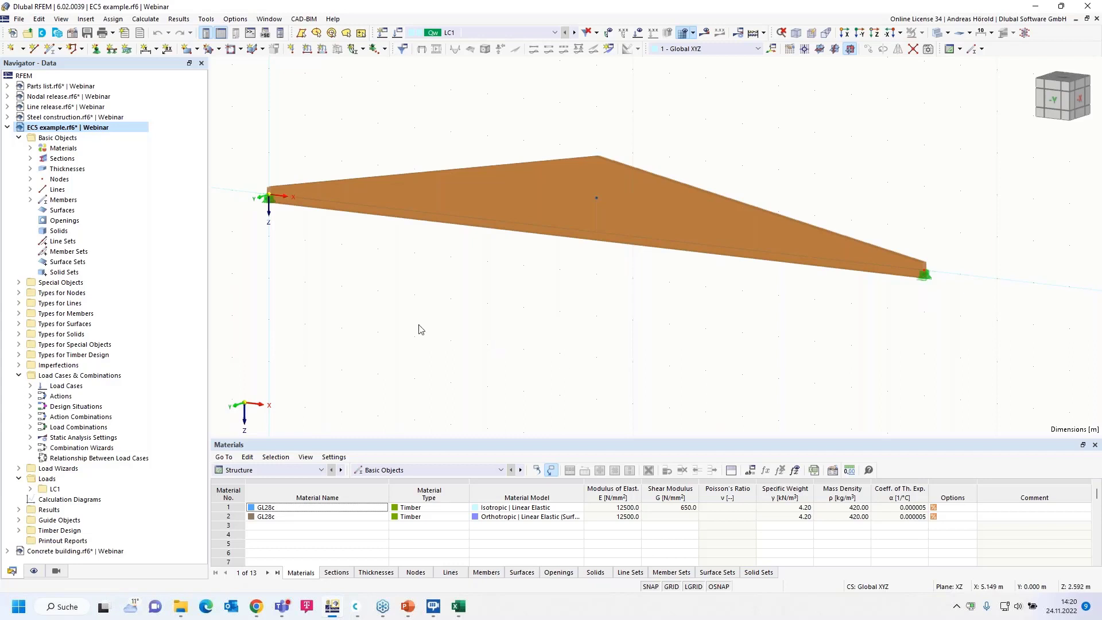
{"action": "left_click", "coordinate": [30, 159]}
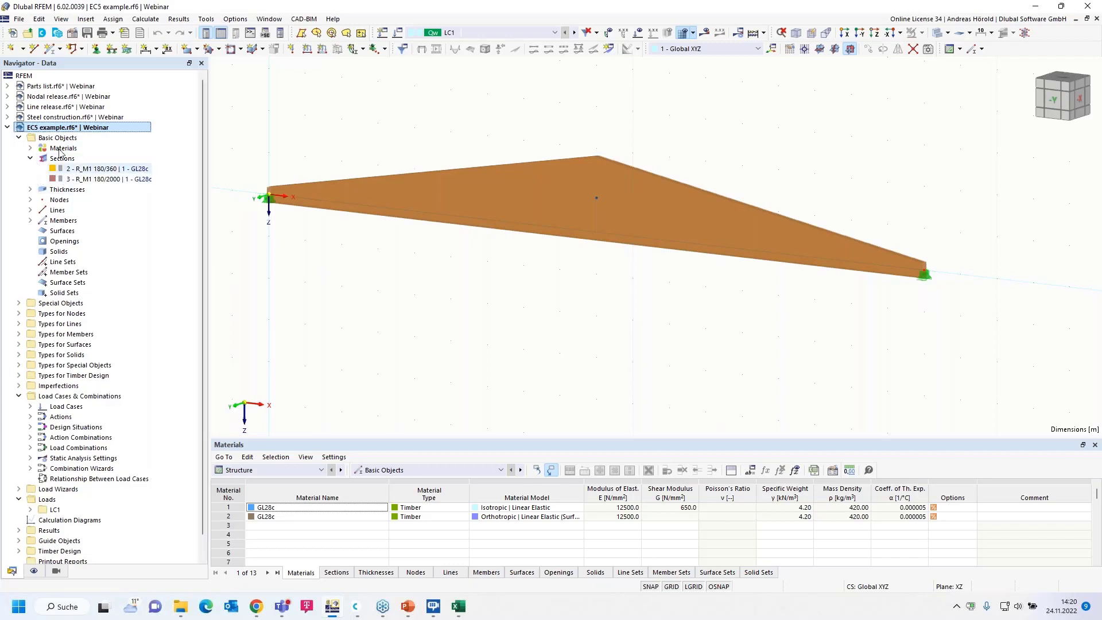
{"action": "left_click", "coordinate": [104, 170]}
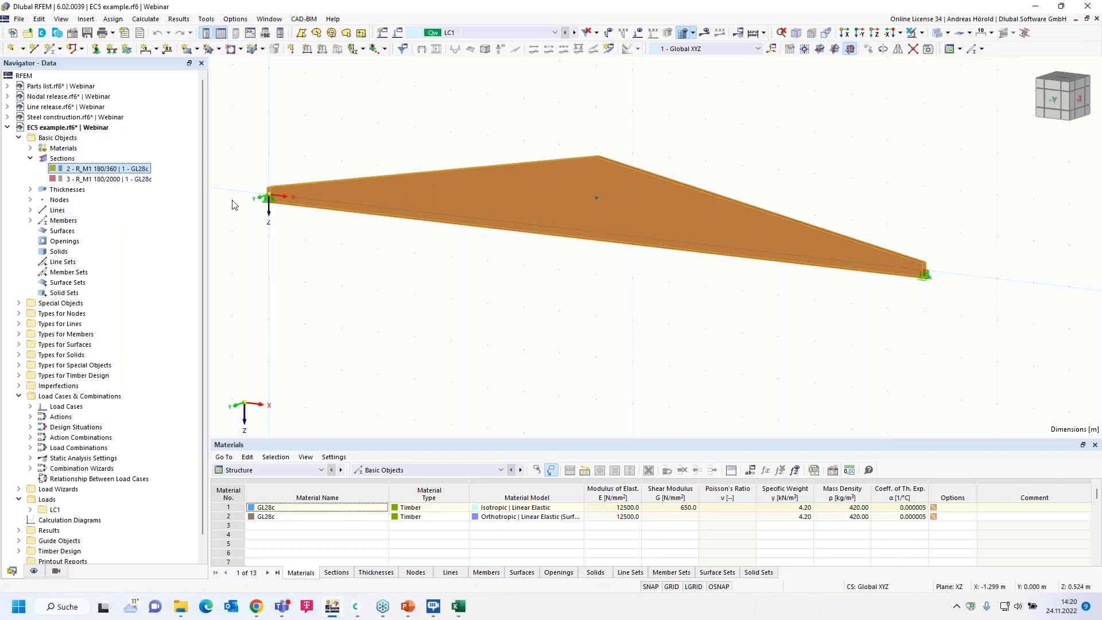
{"action": "left_click", "coordinate": [109, 179]}
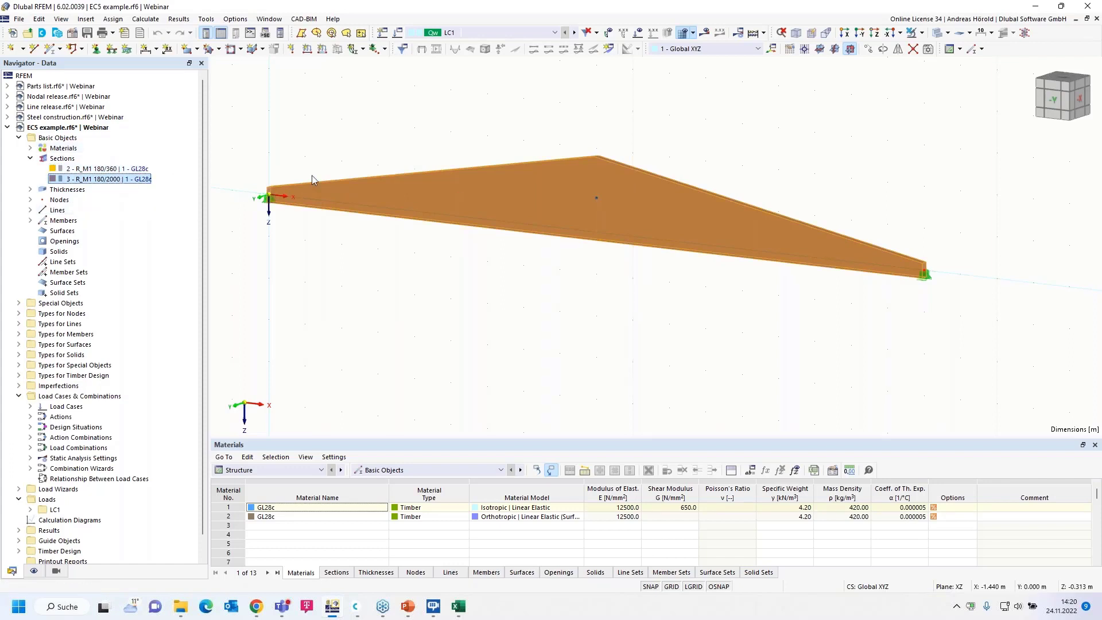
{"action": "double_click", "coordinate": [92, 169]}
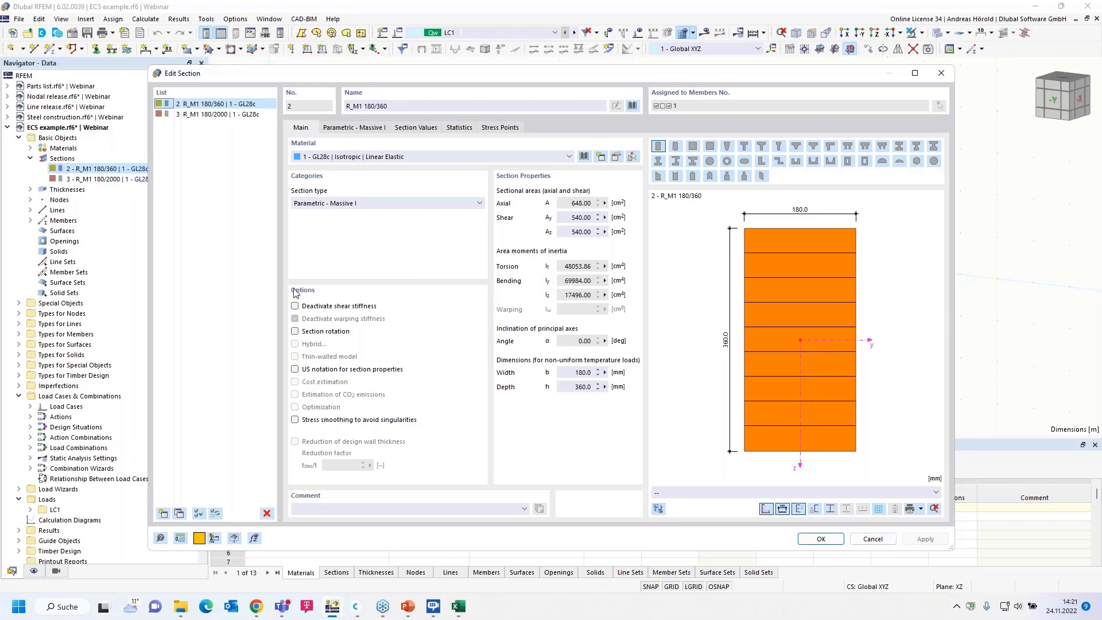
{"action": "left_click", "coordinate": [873, 539]}
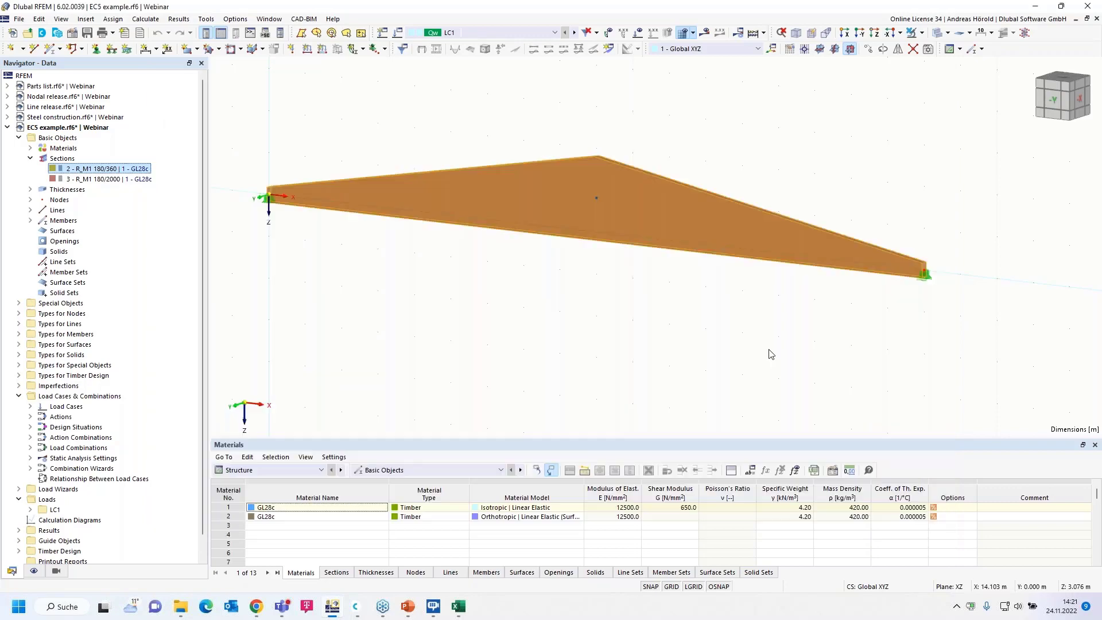
Calculate and display the global deformations of the timber beam for LC1.
{"action": "left_click", "coordinate": [706, 33]}
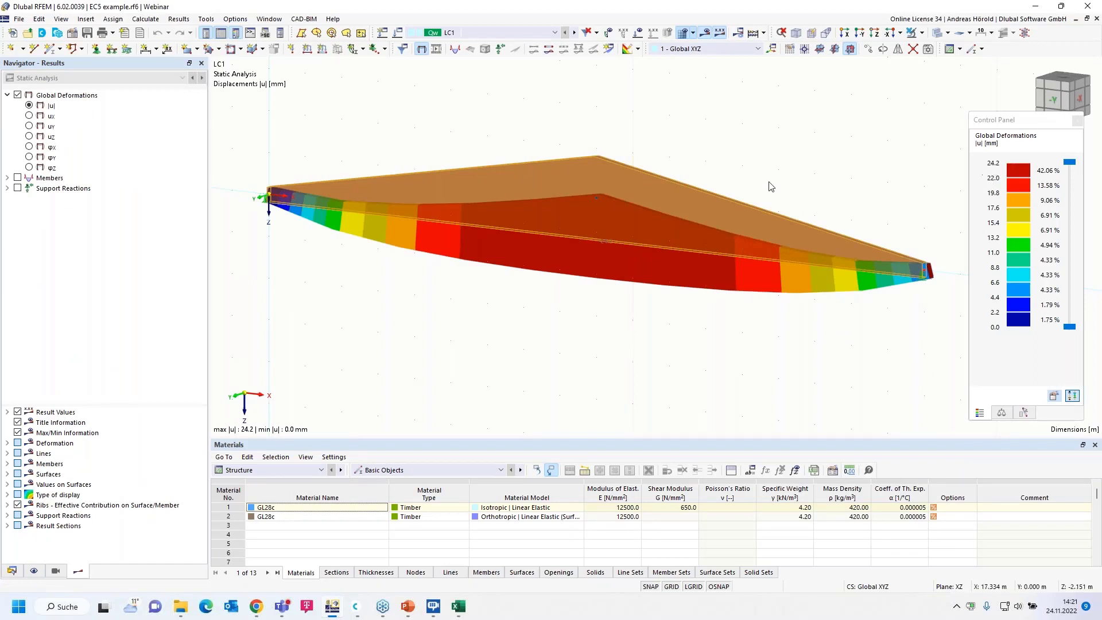
{"action": "left_click", "coordinate": [11, 570]}
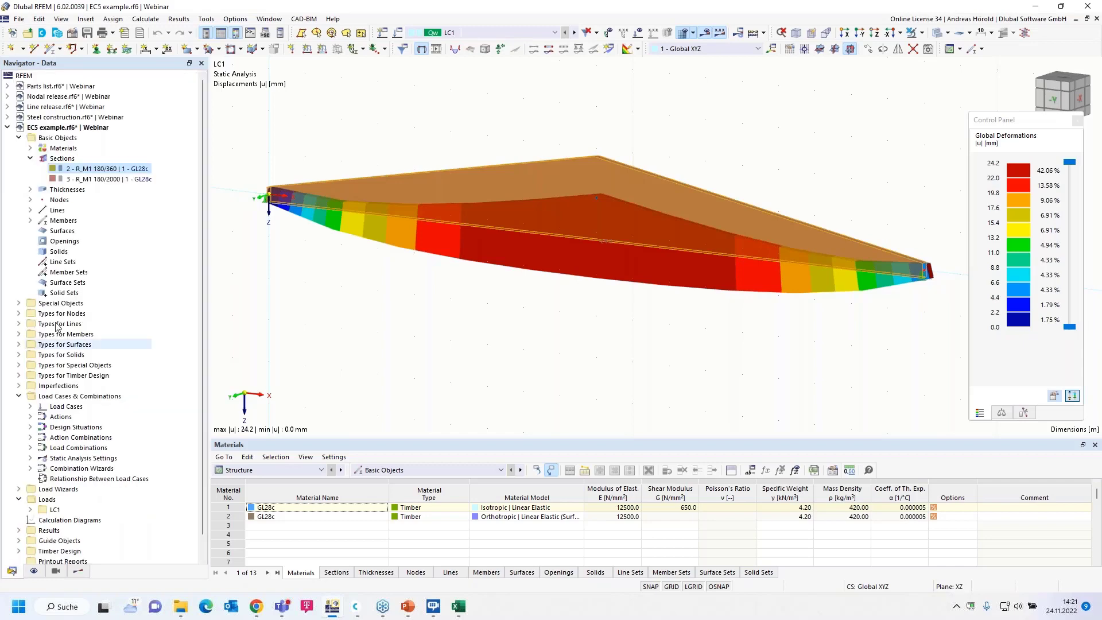
Deactivate the shear stiffness of both beam sections, R_M1 180/360 and R_M1 180/2000.
{"action": "double_click", "coordinate": [98, 170]}
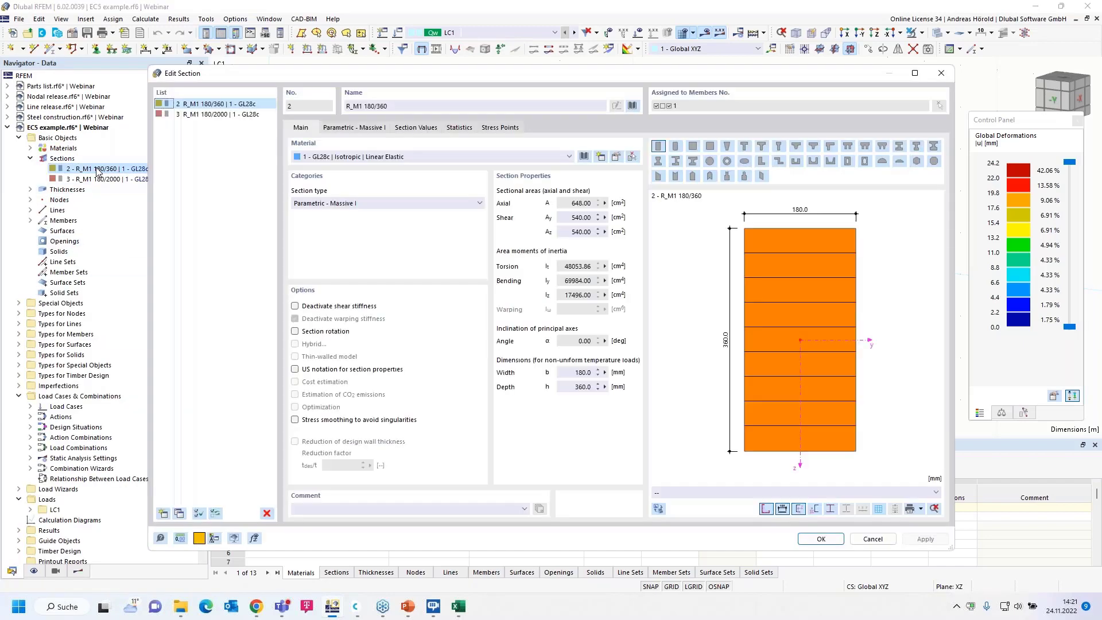
{"action": "left_click", "coordinate": [296, 306]}
{"action": "left_click", "coordinate": [294, 306]}
{"action": "left_click", "coordinate": [296, 306]}
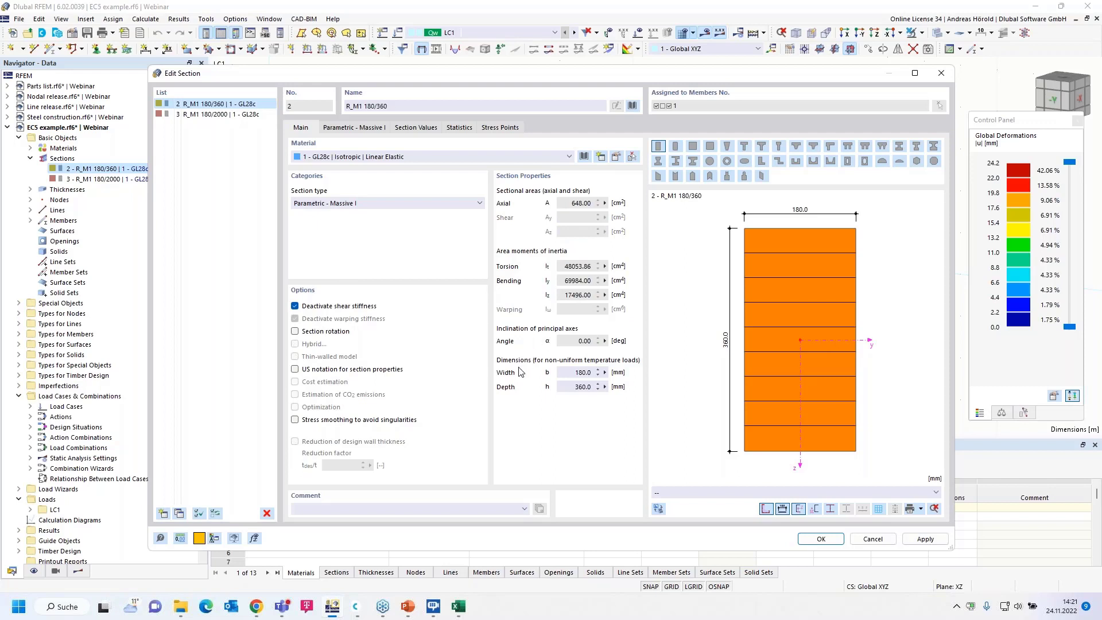
{"action": "left_click", "coordinate": [218, 115]}
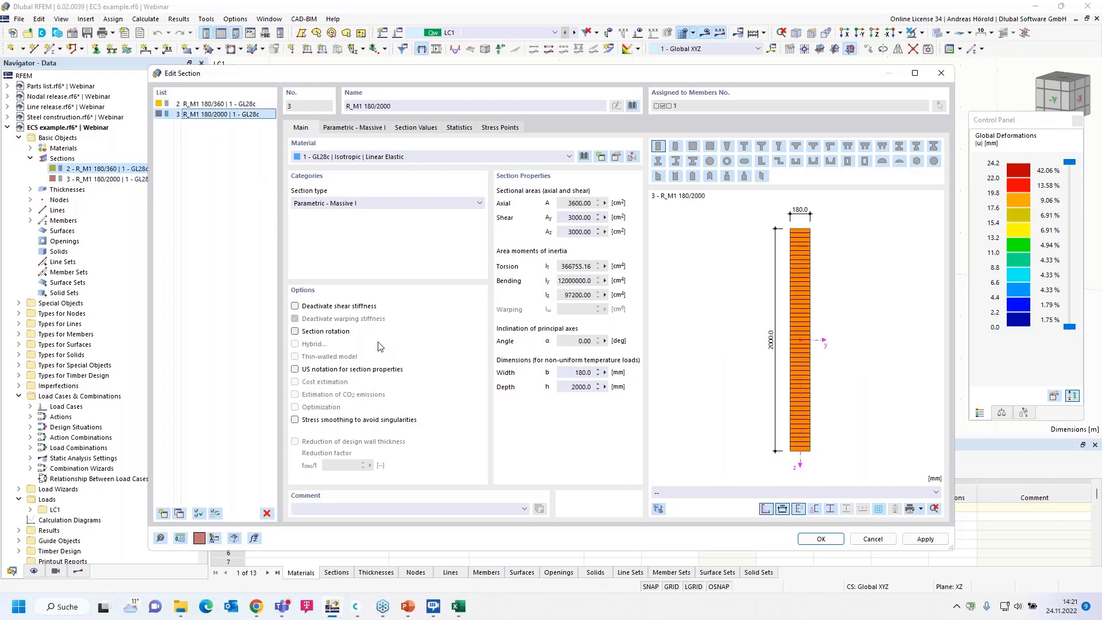
{"action": "left_click", "coordinate": [295, 306]}
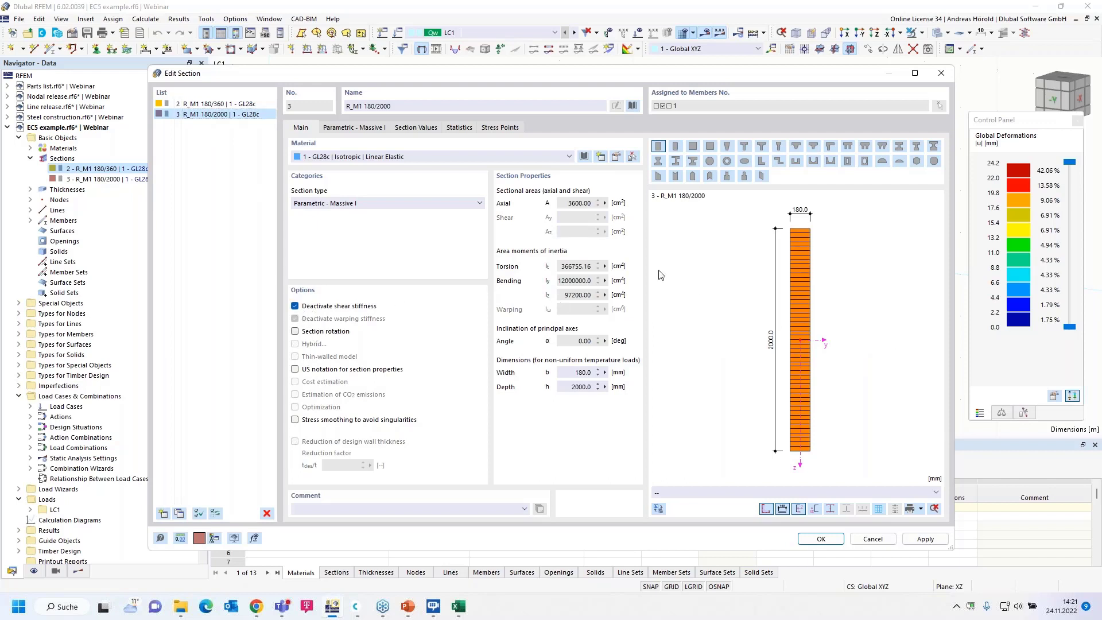
{"action": "left_click", "coordinate": [818, 539]}
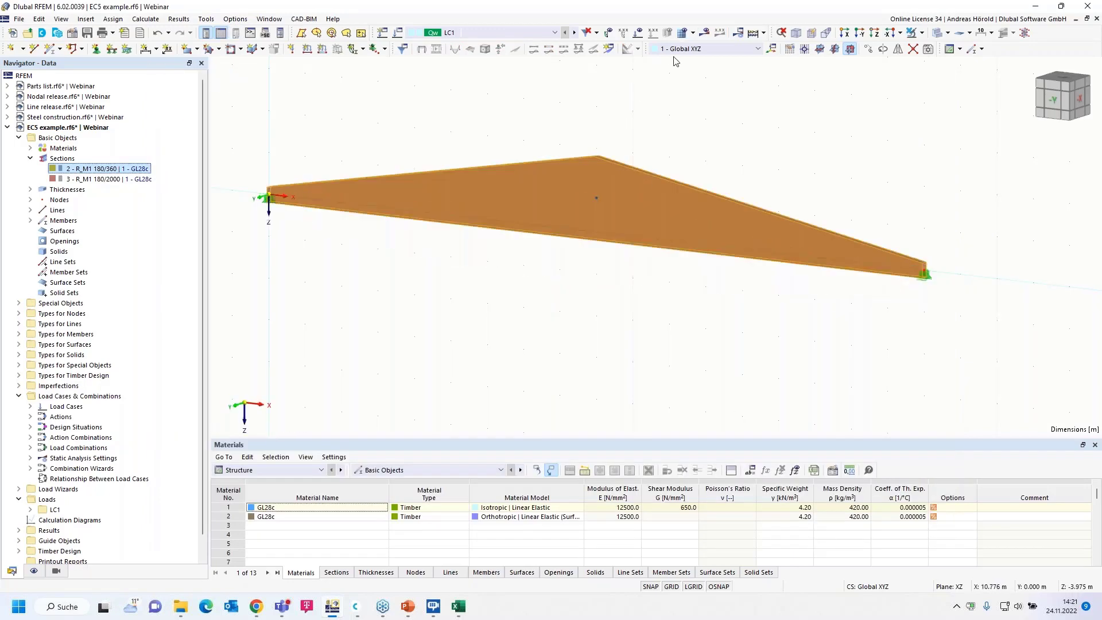
Recalculate LC1 with the changed sections and examine the beam's global deformations.
{"action": "left_click", "coordinate": [705, 33]}
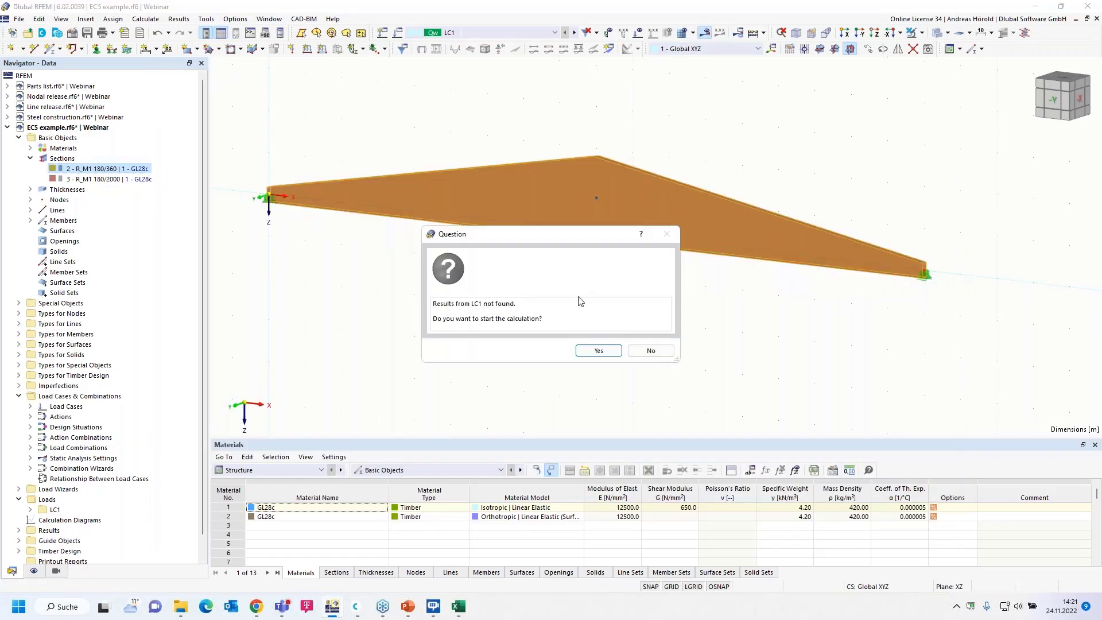
{"action": "left_click", "coordinate": [592, 352]}
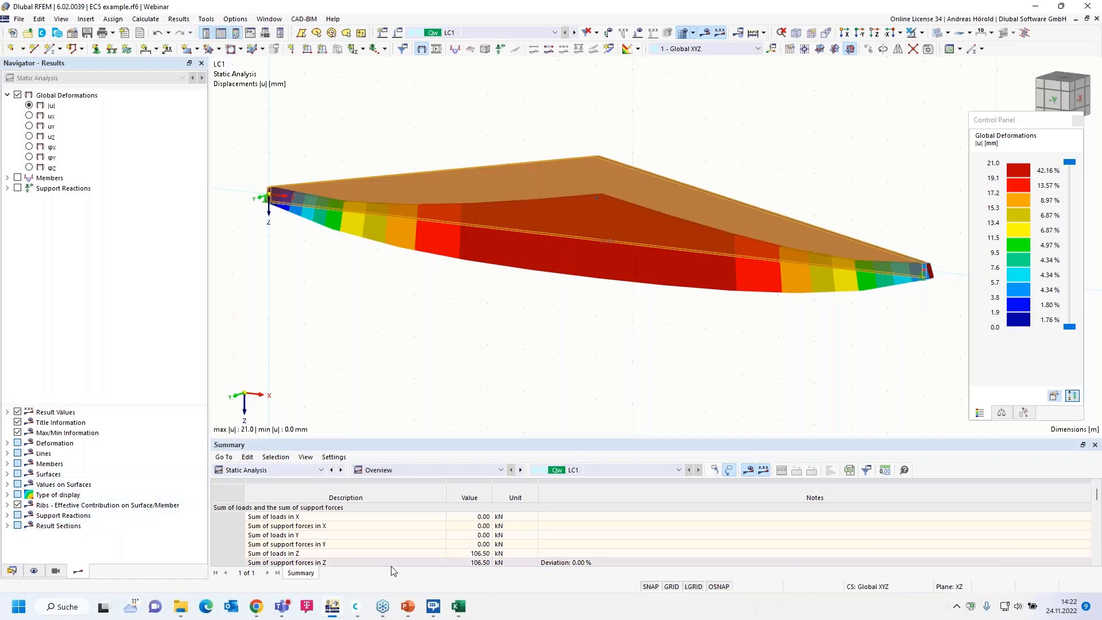
Switch to the Concrete building model and view its reinforcement in 3D.
{"action": "left_click", "coordinate": [11, 572]}
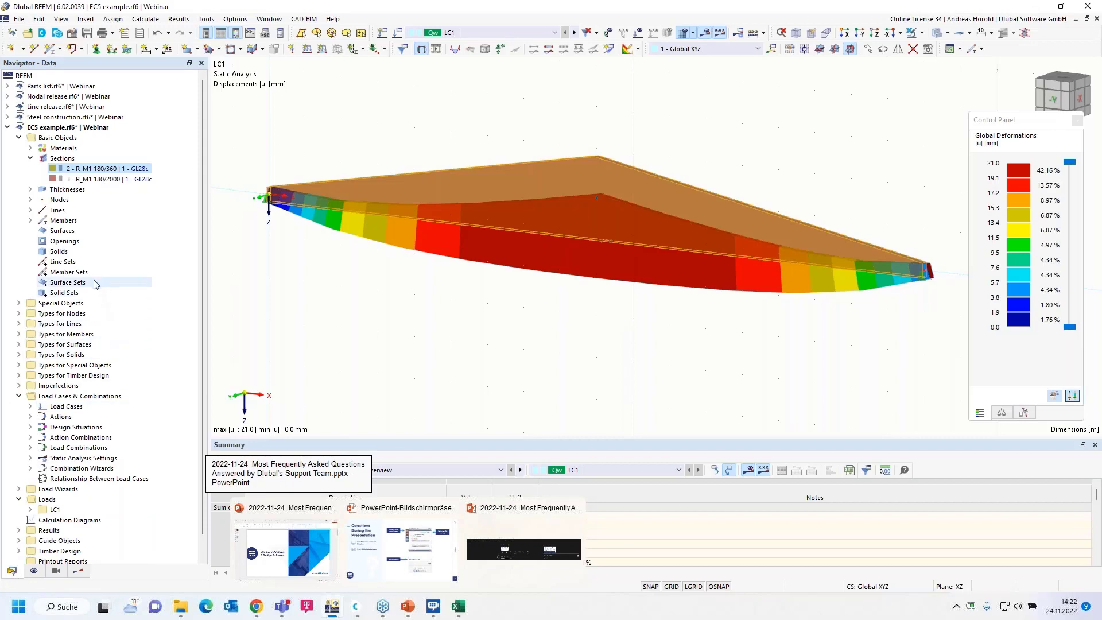
{"action": "scroll", "coordinate": [52, 306], "scroll_direction": "down", "scroll_amount": 1}
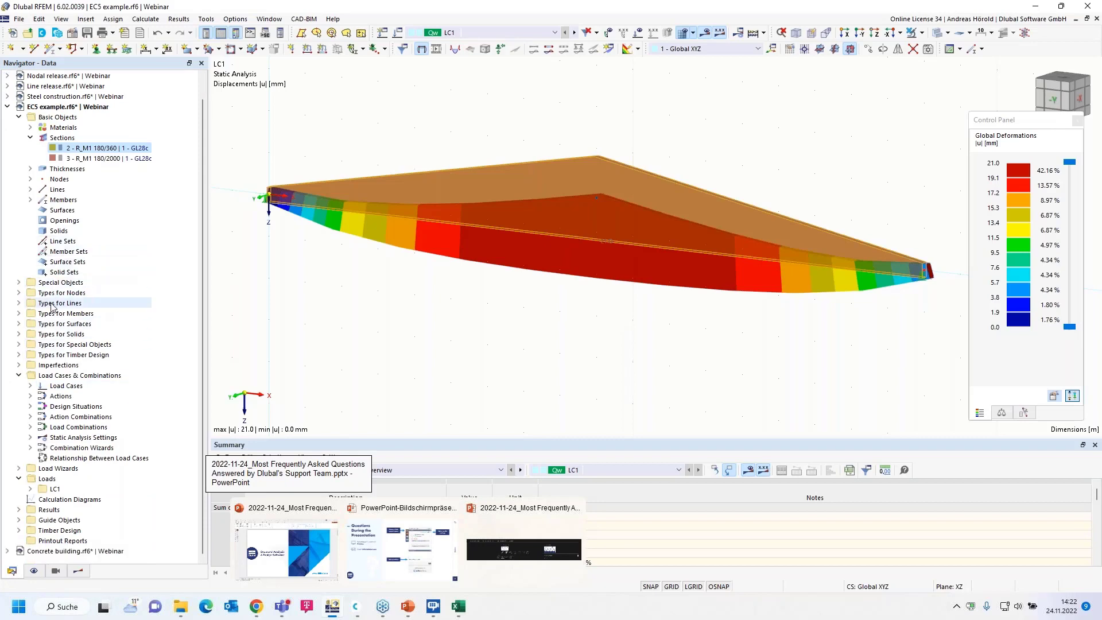
{"action": "double_click", "coordinate": [83, 551]}
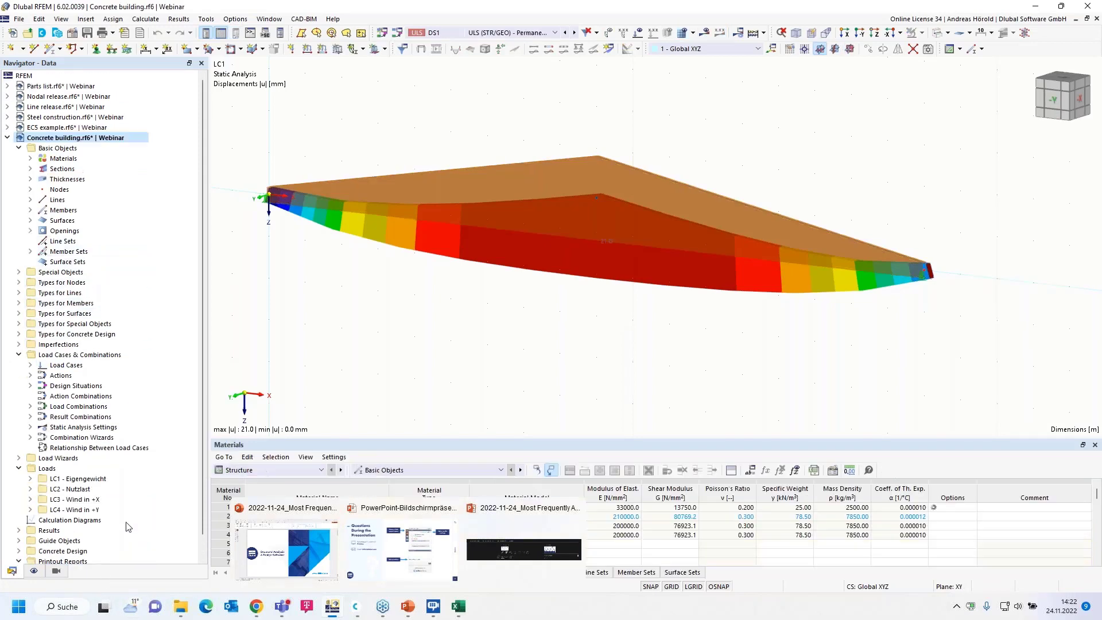
{"action": "middle_click_drag", "start_coordinate": [448, 417], "coordinate": [388, 354]}
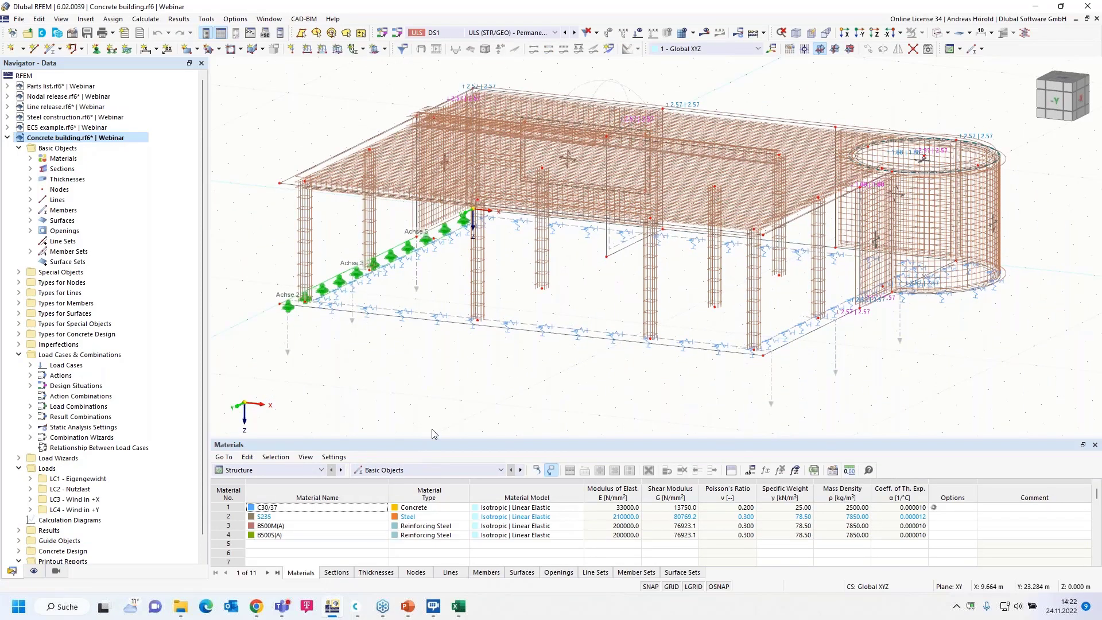
{"action": "middle_click_drag", "start_coordinate": [437, 377], "coordinate": [433, 395]}
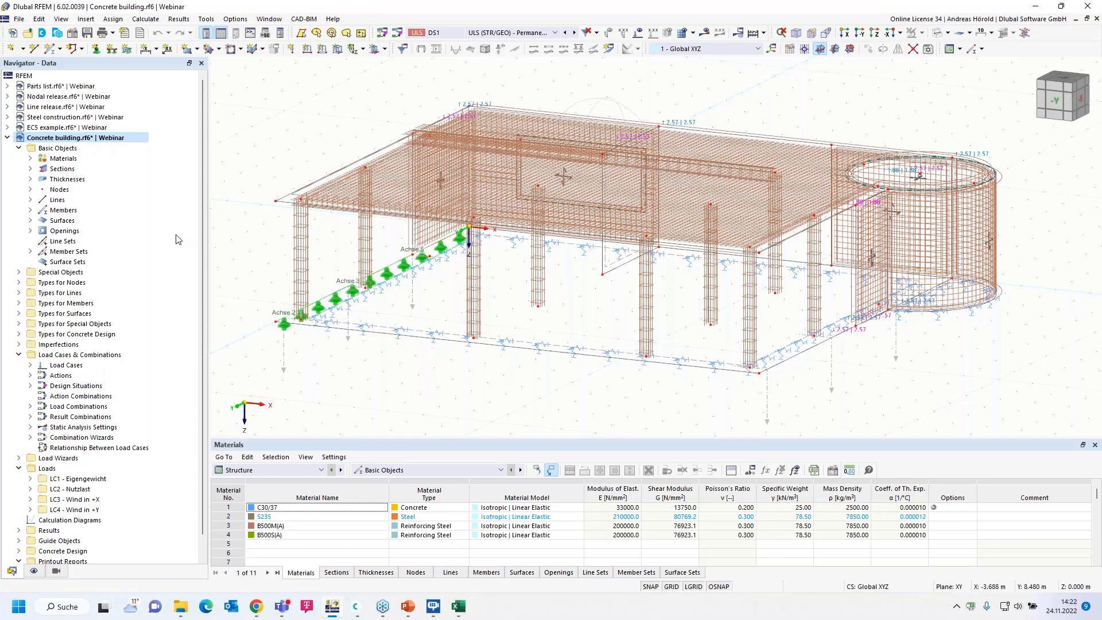
Hide the longitudinal reinforcement and the stirrups of the members in the model display.
{"action": "left_click", "coordinate": [34, 572]}
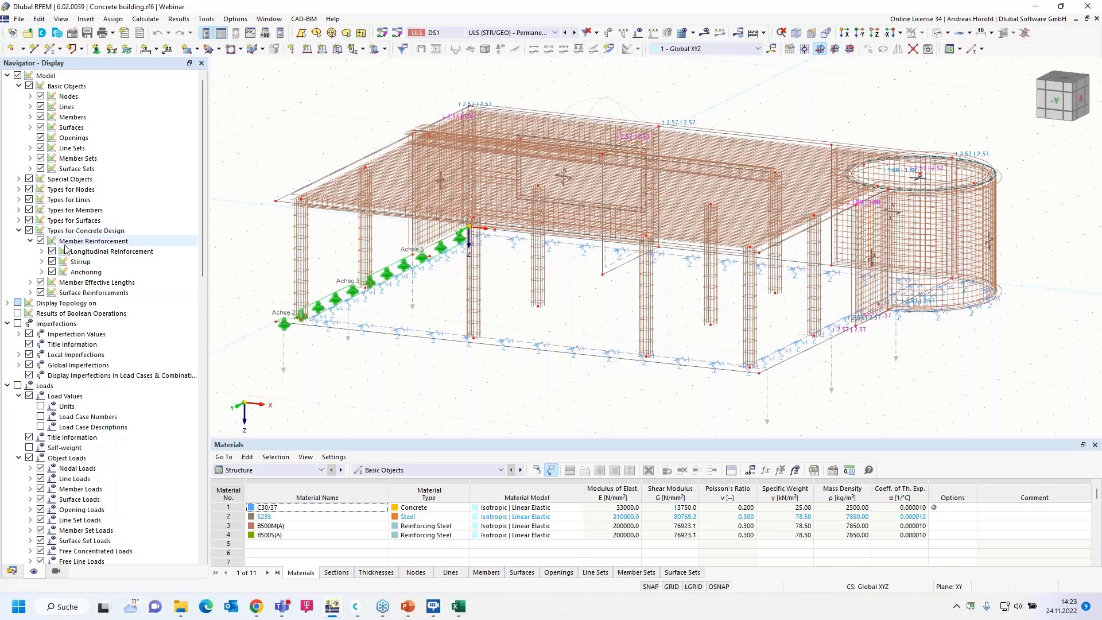
{"action": "left_click", "coordinate": [42, 252]}
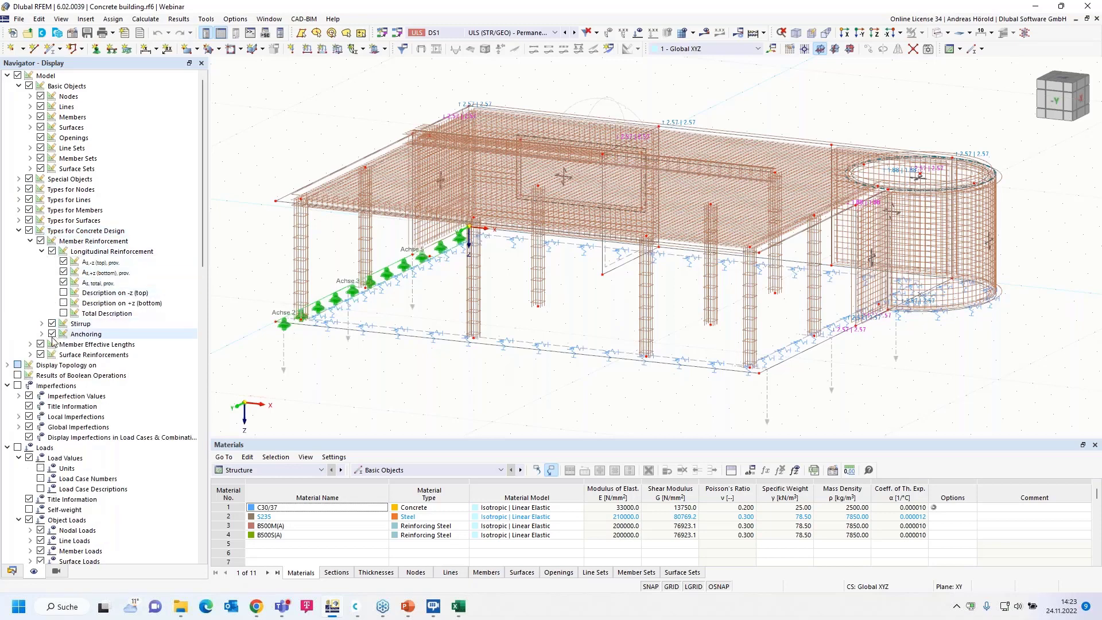
{"action": "left_click", "coordinate": [42, 324]}
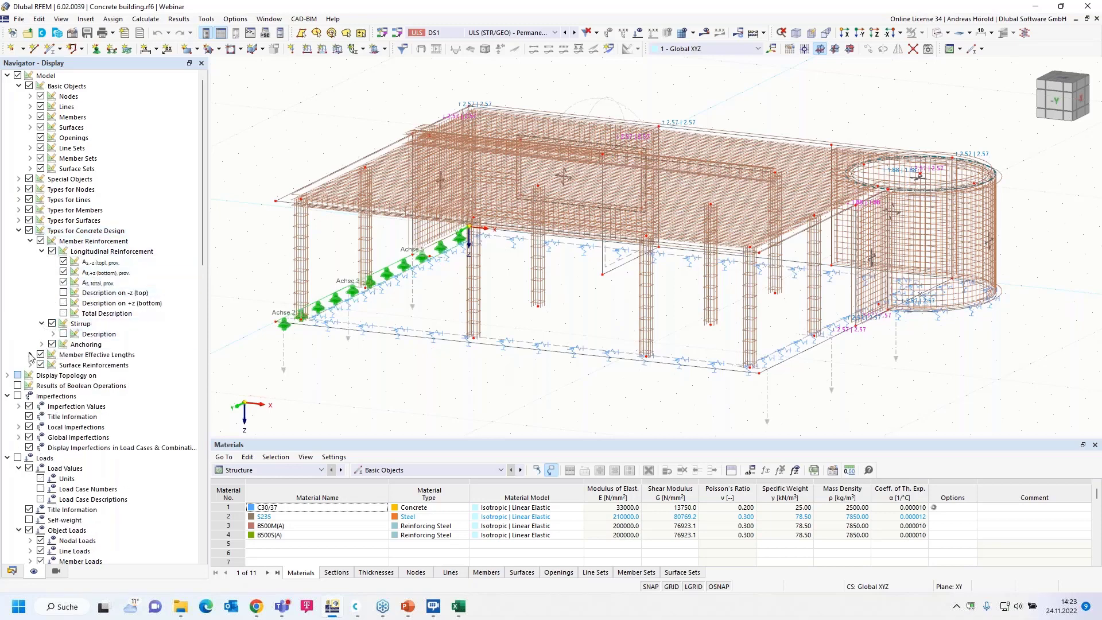
{"action": "left_click", "coordinate": [52, 252]}
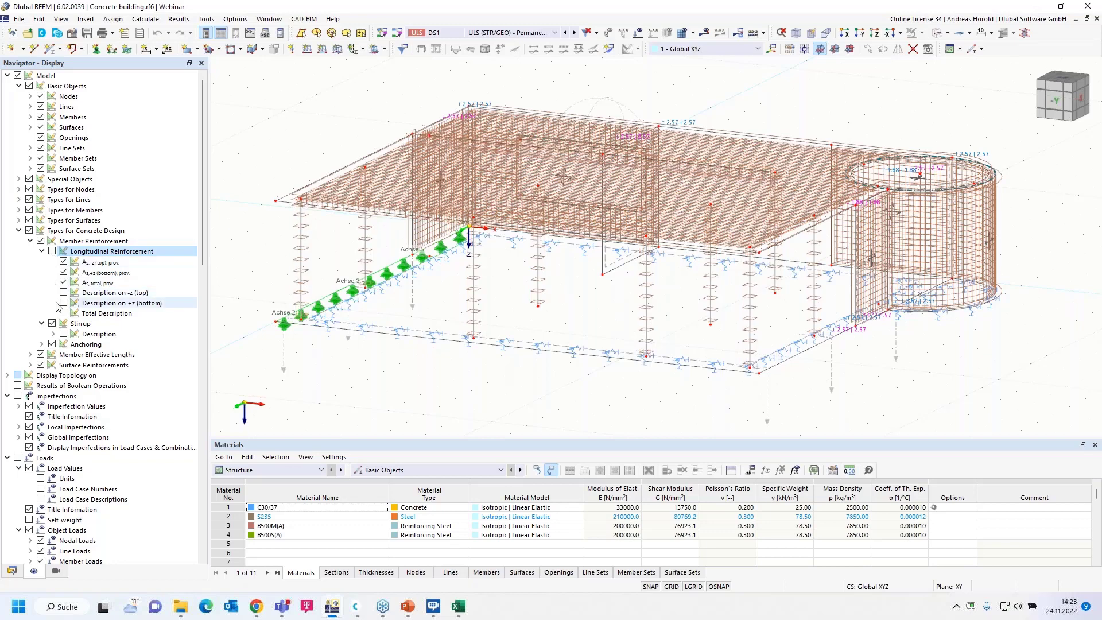
{"action": "left_click", "coordinate": [51, 324]}
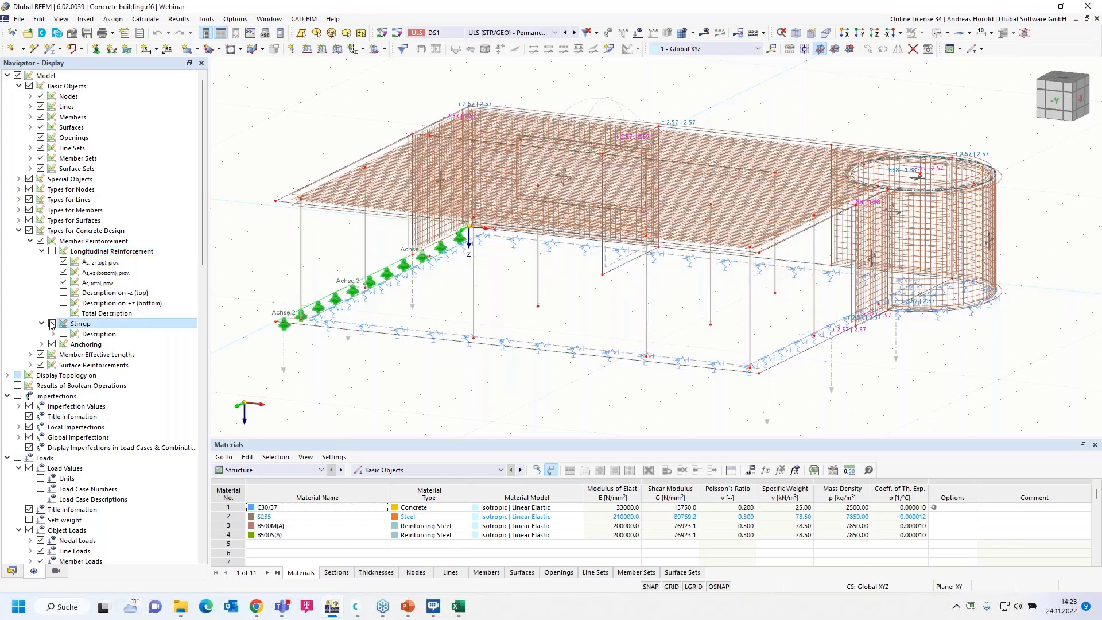
Turn the display of the surface reinforcements, including their stirrups, off and back on.
{"action": "left_click", "coordinate": [30, 365]}
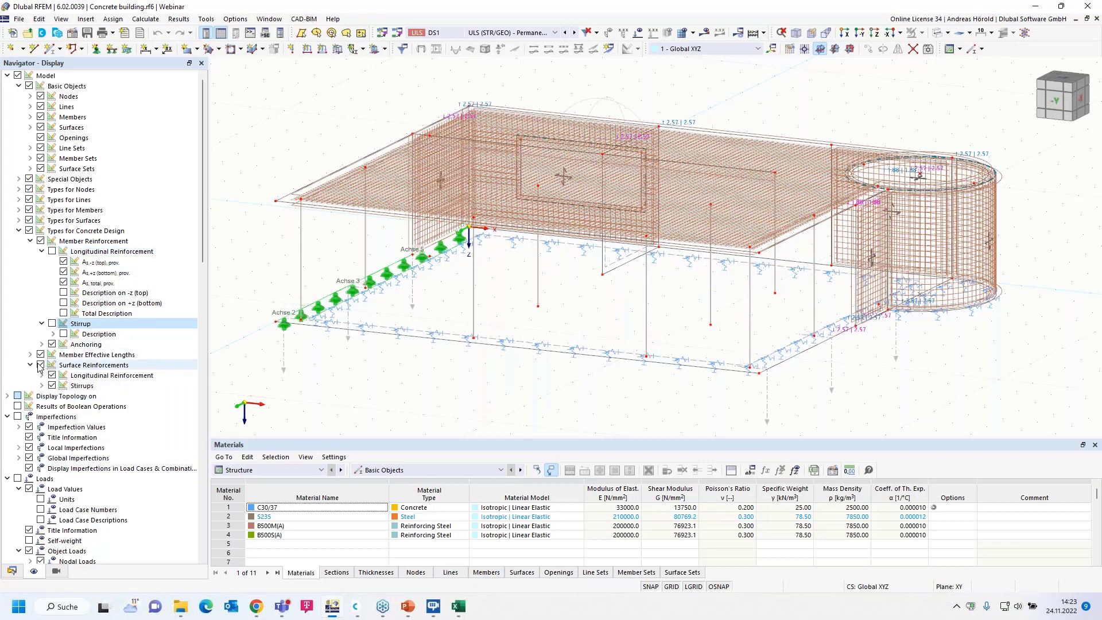
{"action": "left_click", "coordinate": [40, 365]}
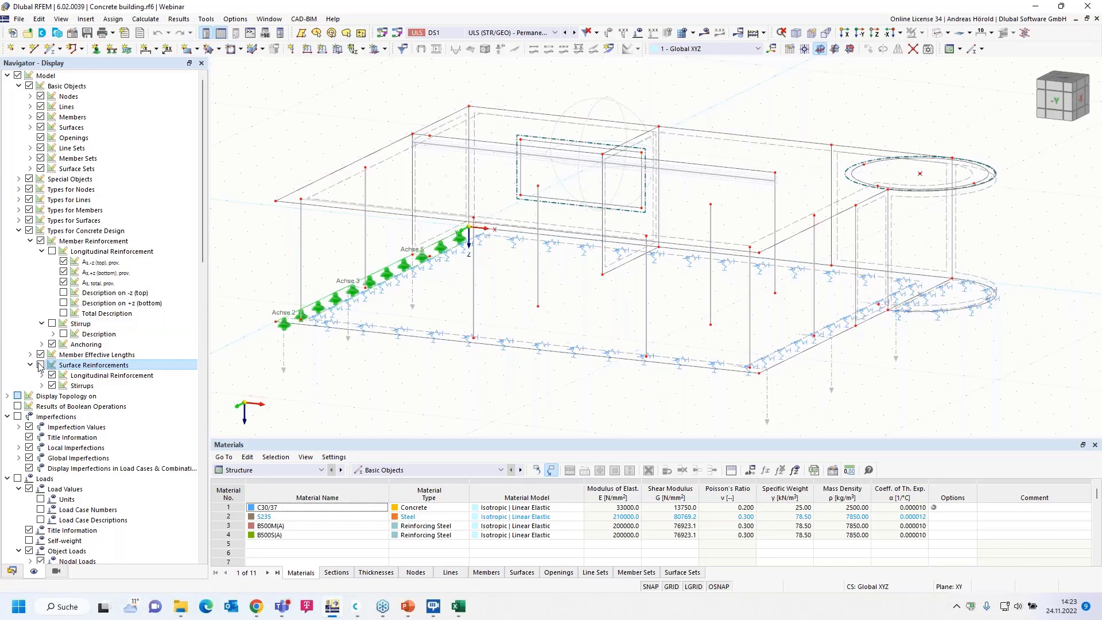
{"action": "left_click", "coordinate": [40, 365]}
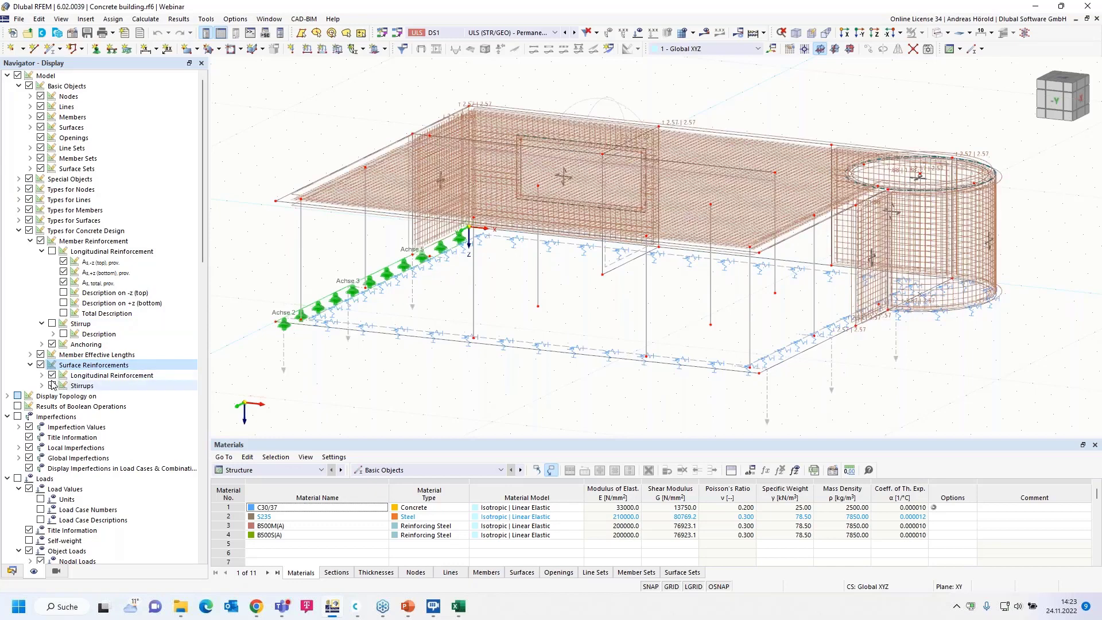
{"action": "left_click", "coordinate": [51, 385]}
{"action": "left_click", "coordinate": [51, 383]}
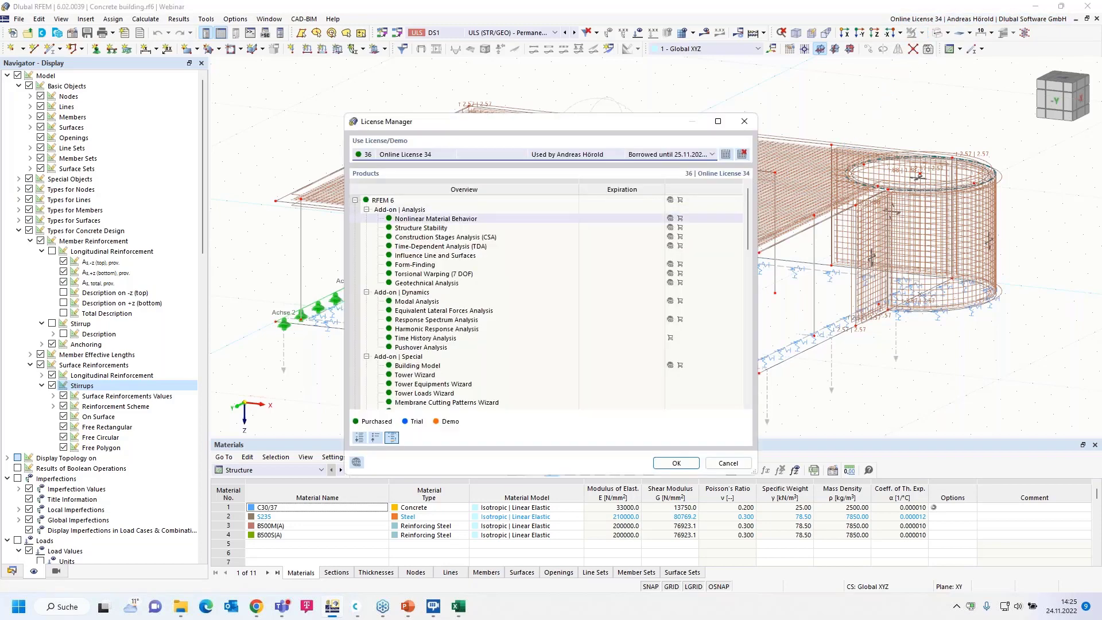
Borrow the online license until 24 December 2022 in the License Manager.
{"action": "left_click", "coordinate": [726, 155]}
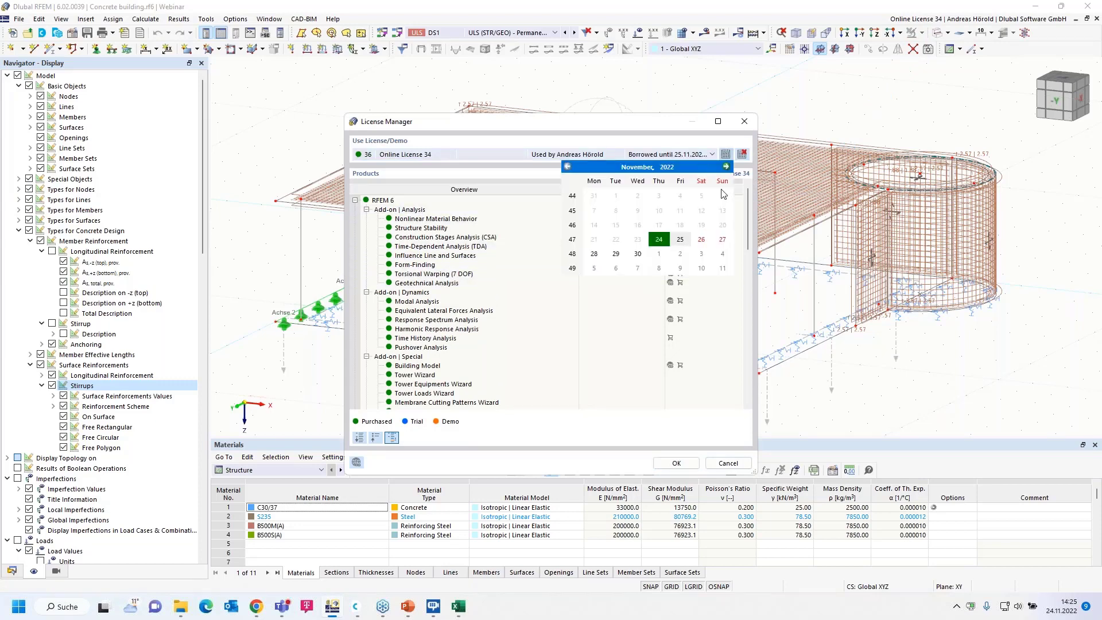
{"action": "left_click", "coordinate": [727, 167]}
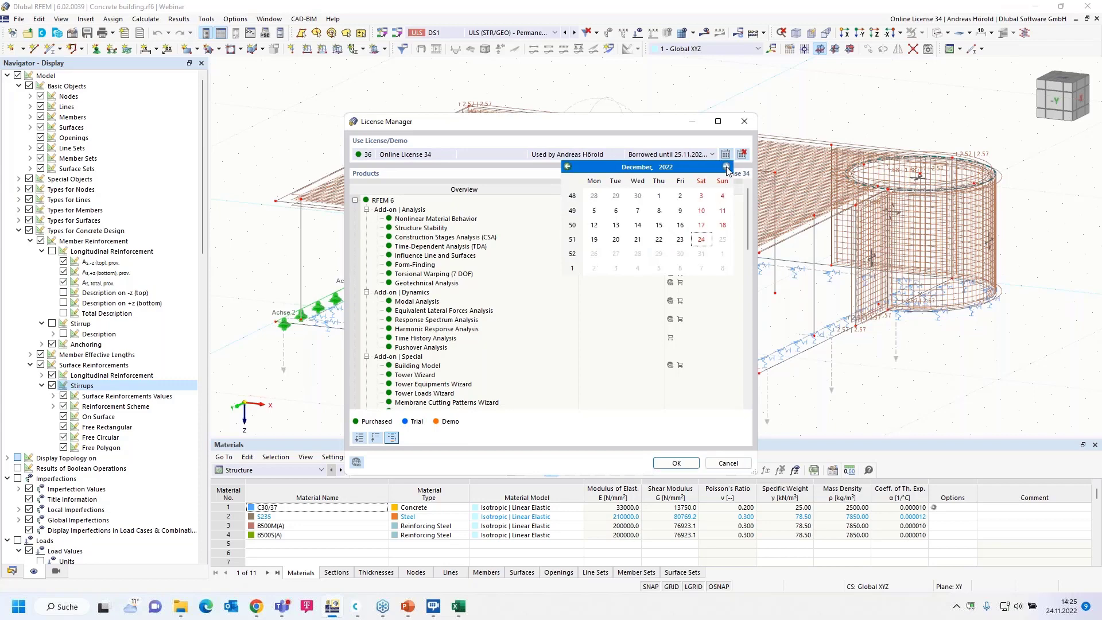
{"action": "left_click", "coordinate": [702, 240]}
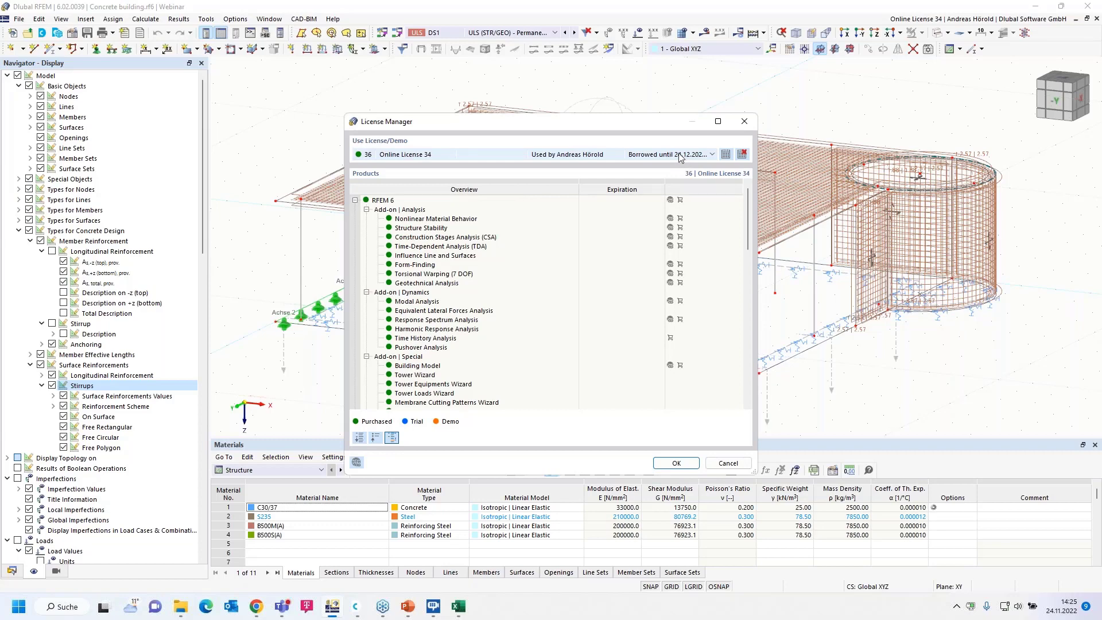
Return the borrowed online license and close the License Manager.
{"action": "left_click", "coordinate": [742, 155]}
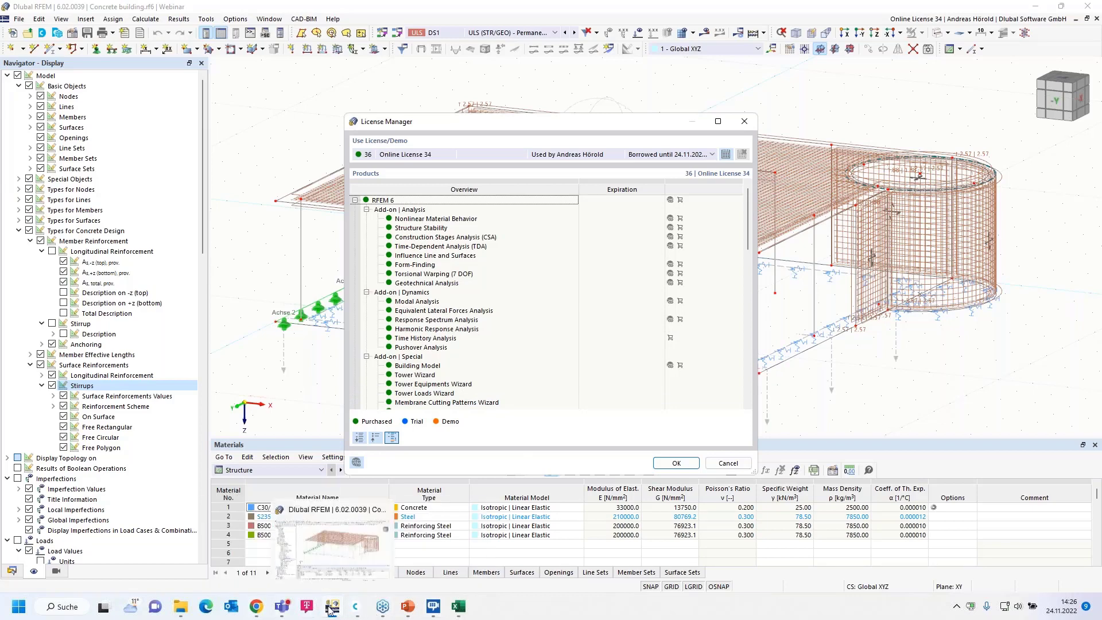
{"action": "left_click", "coordinate": [743, 123]}
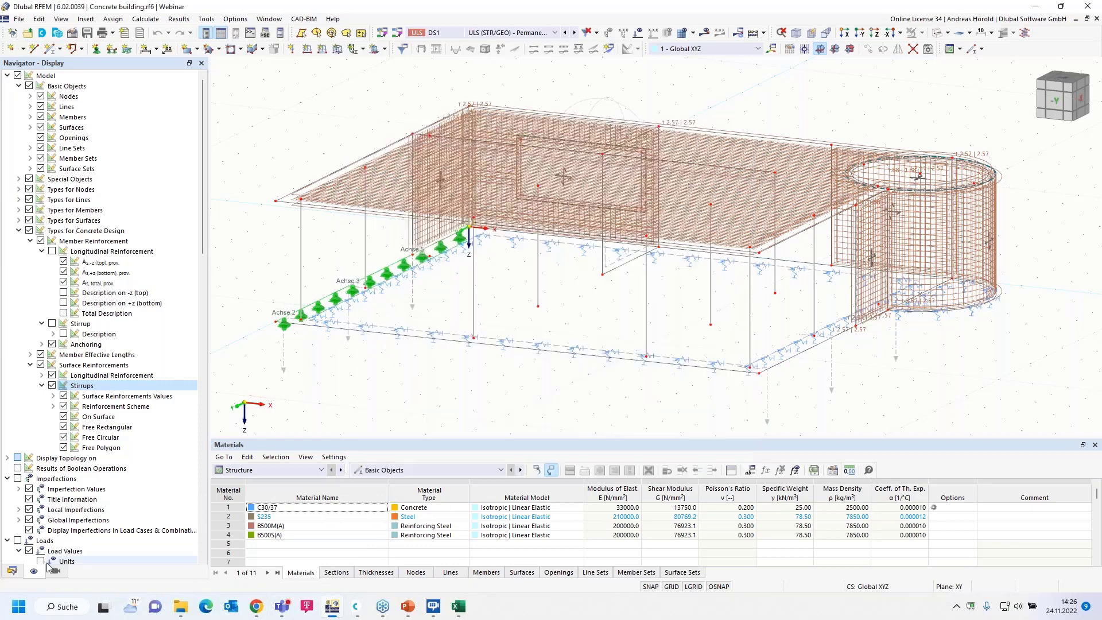
Switch to the Parts list model.
{"action": "left_click", "coordinate": [11, 570]}
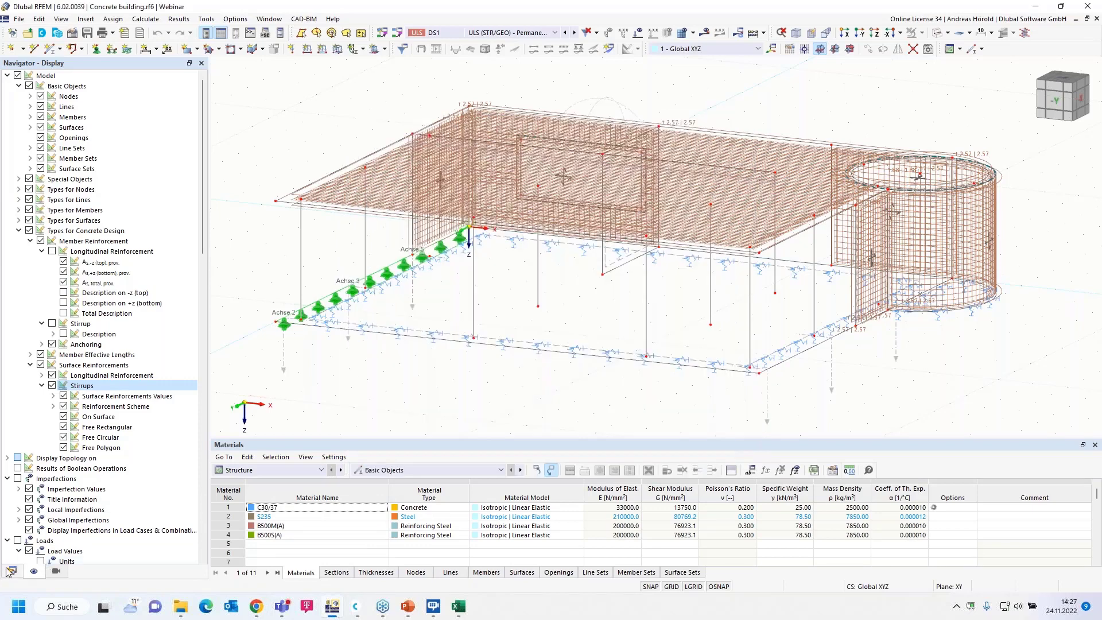
{"action": "left_click", "coordinate": [37, 87]}
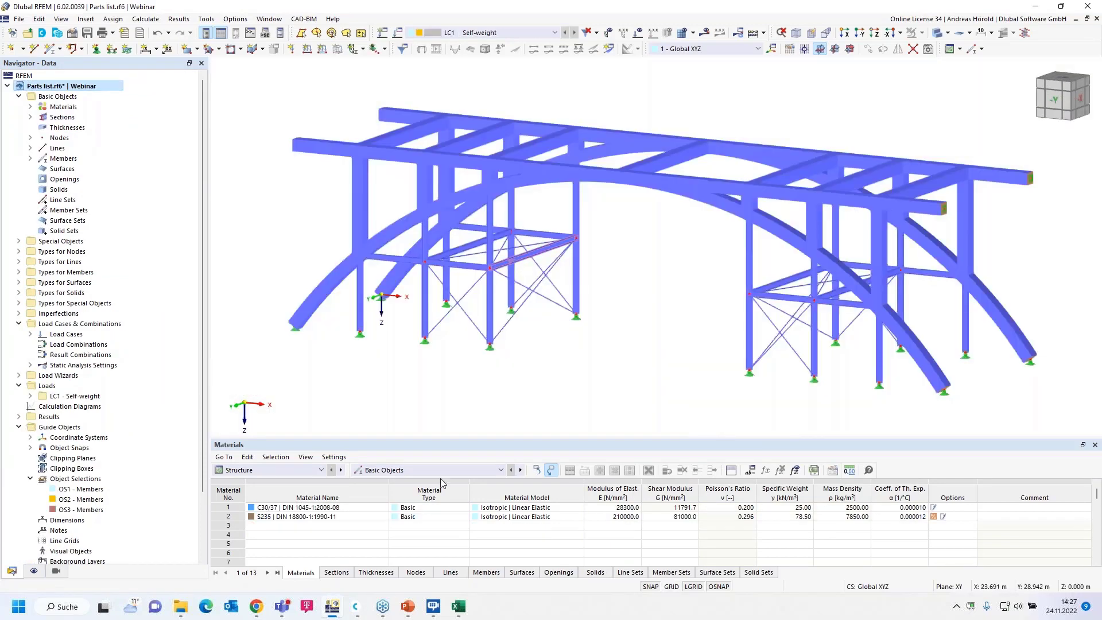
Switch to the Dlubal Center in full size and browse the Masonry, Steel and Concrete Structures and Construction Stages example folders.
{"action": "left_click", "coordinate": [357, 610]}
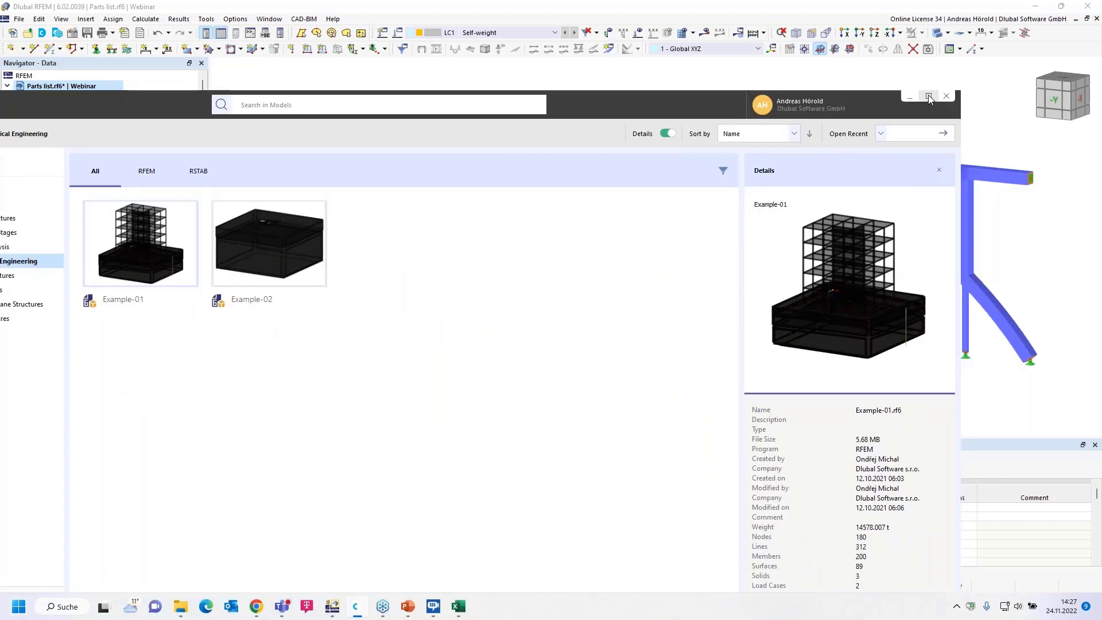
{"action": "left_click", "coordinate": [929, 97]}
{"action": "left_click", "coordinate": [122, 187]}
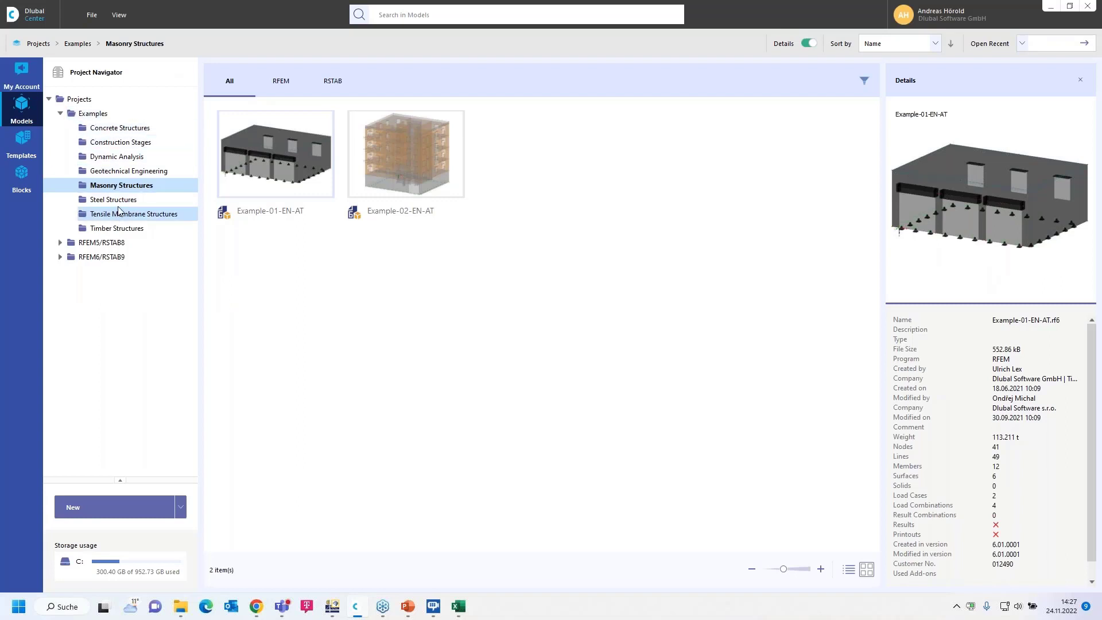
{"action": "left_click", "coordinate": [115, 200]}
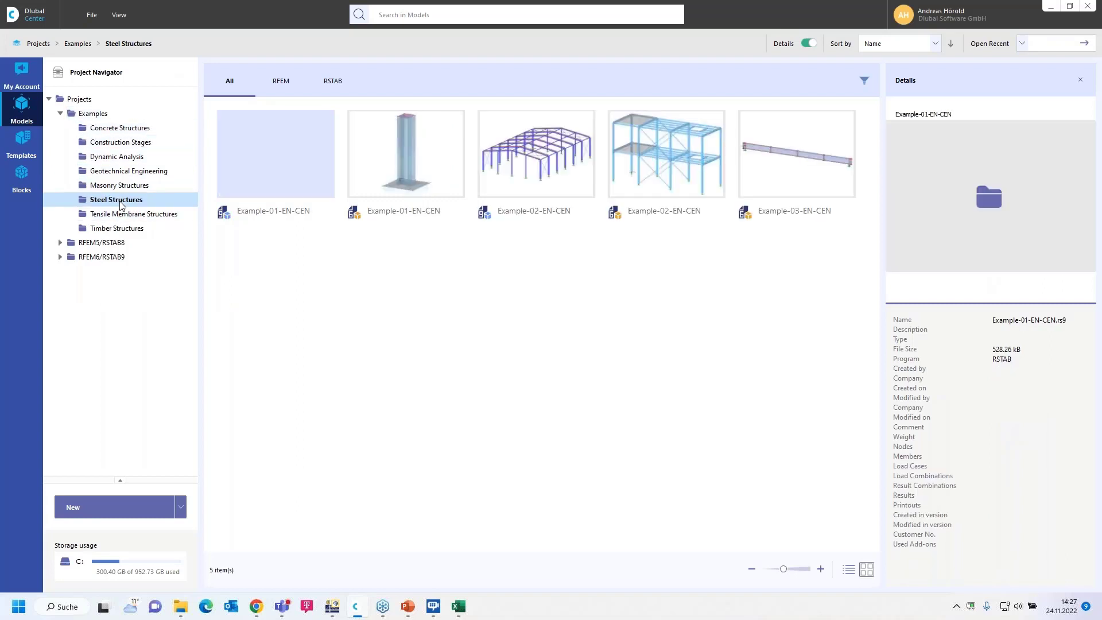
{"action": "left_click", "coordinate": [99, 114]}
{"action": "left_click", "coordinate": [114, 130]}
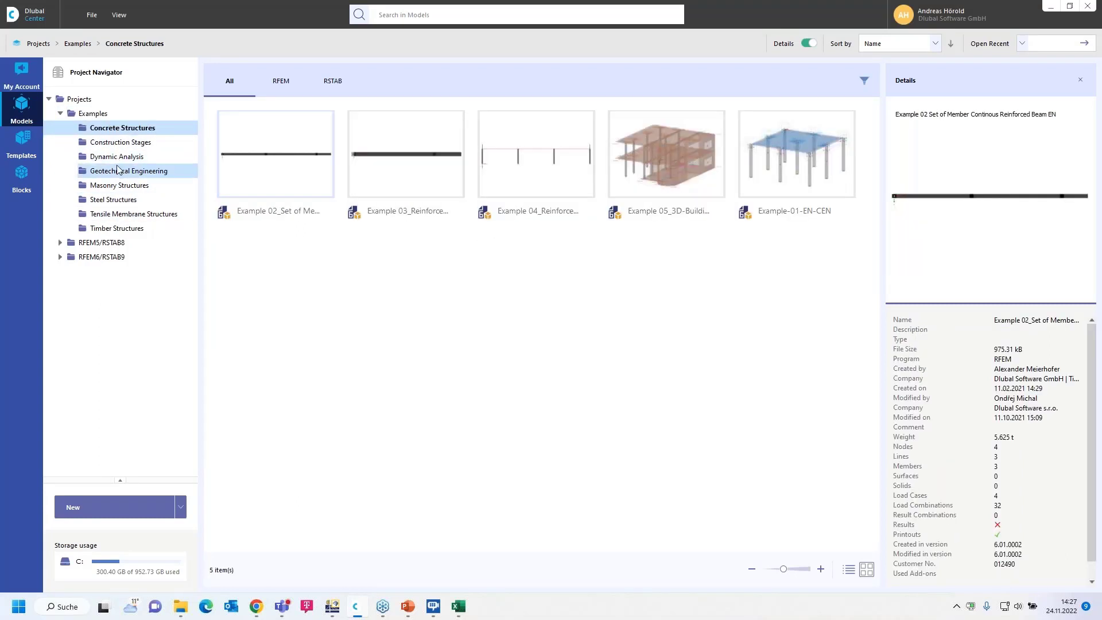
{"action": "left_click", "coordinate": [118, 147]}
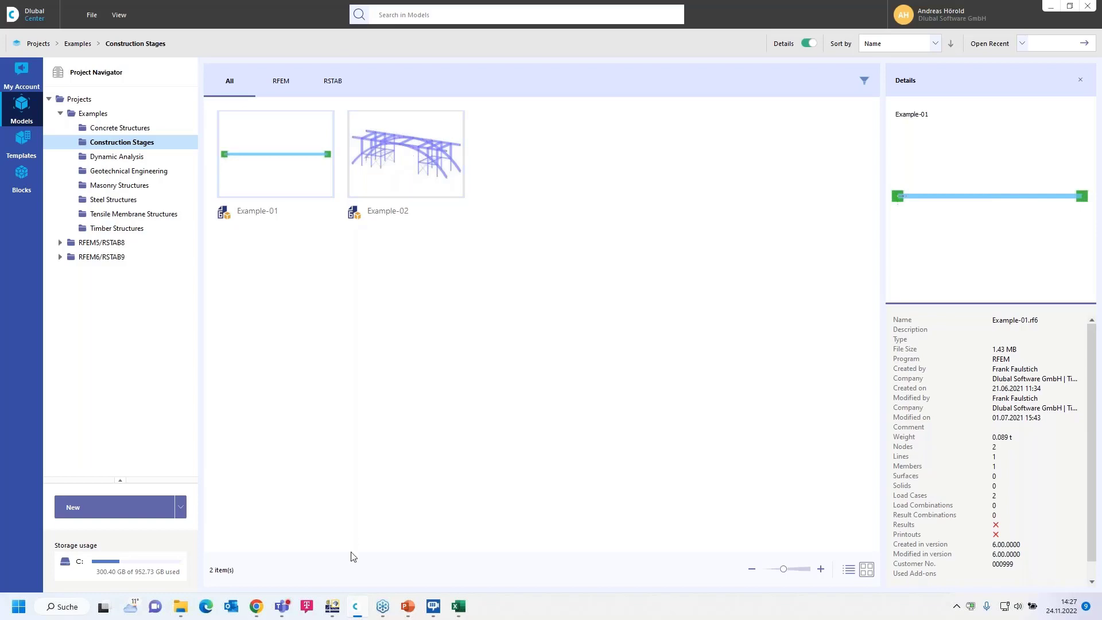
Switch to the Dlubal website in Chrome and open its Webinars page.
{"action": "mouse_move", "coordinate": [258, 607]}
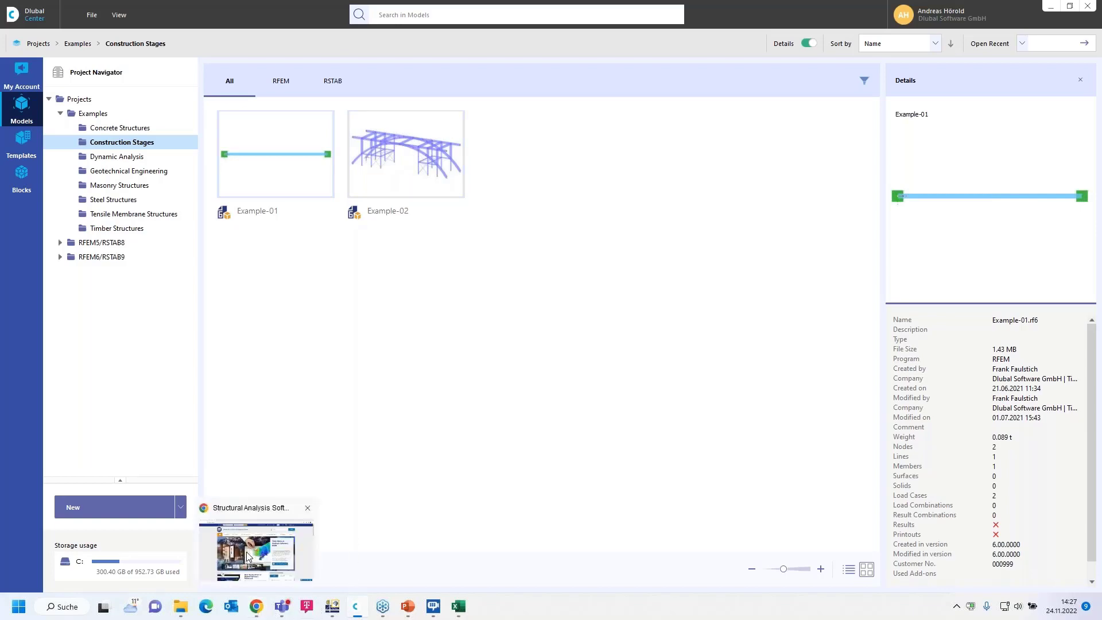
{"action": "left_click", "coordinate": [251, 558]}
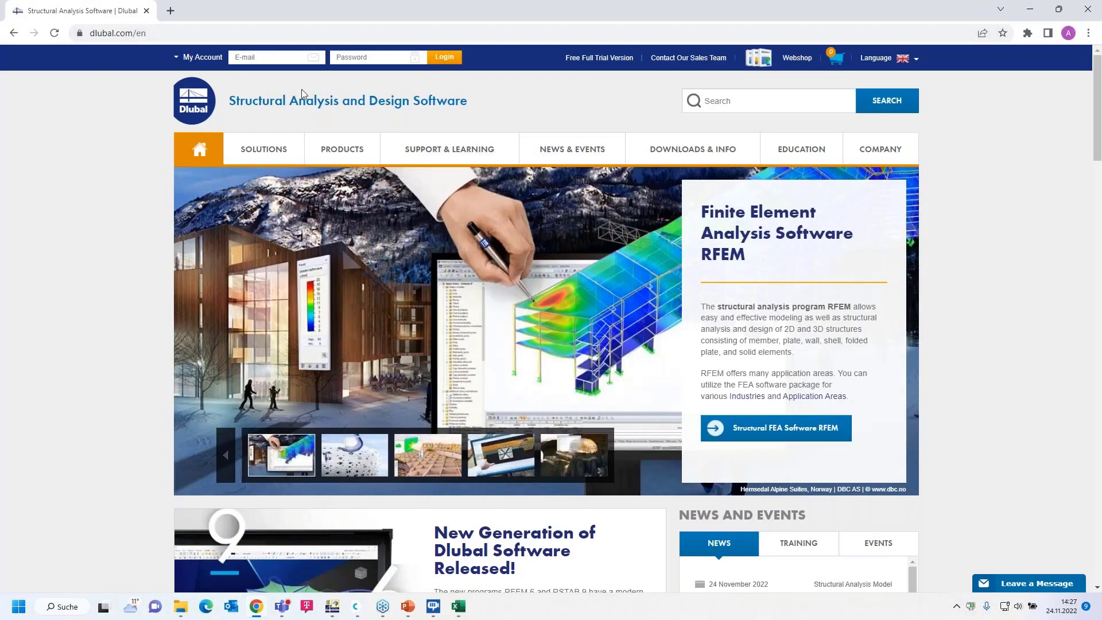
{"action": "mouse_move", "coordinate": [664, 158]}
{"action": "mouse_move", "coordinate": [588, 153]}
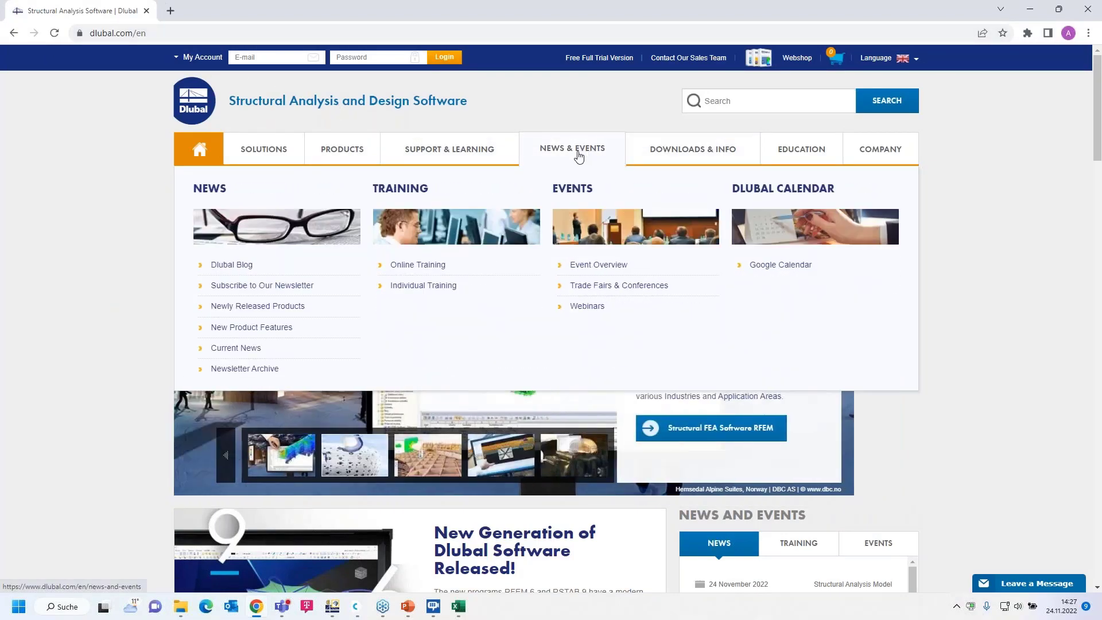
{"action": "left_click", "coordinate": [586, 308]}
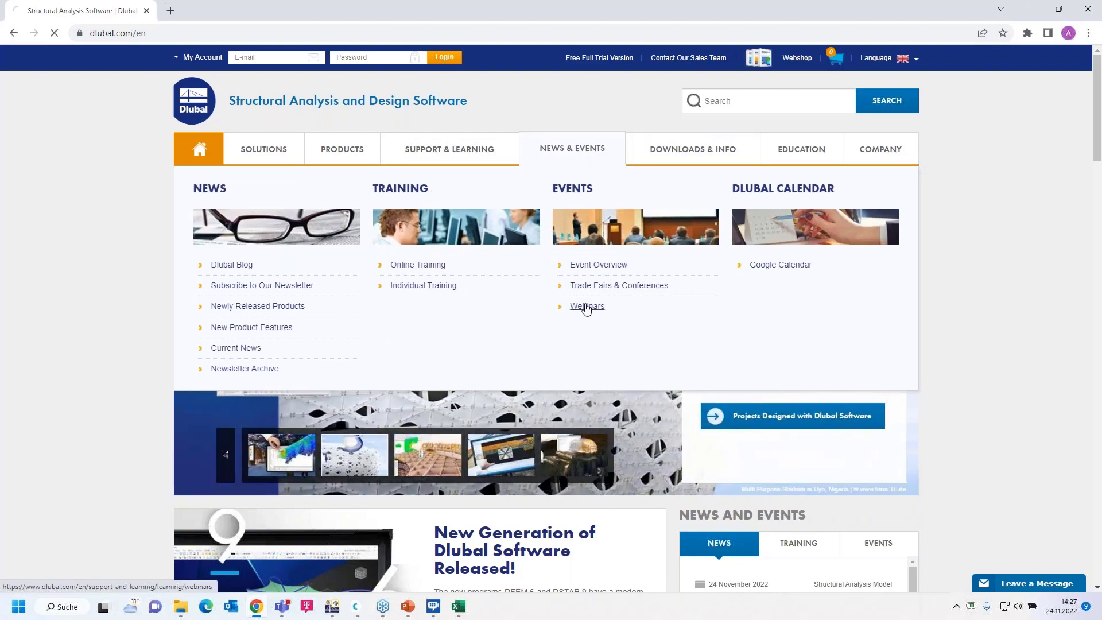
Look through the list of upcoming and past webinars on the Webinars page.
{"action": "scroll", "coordinate": [545, 316], "scroll_direction": "down", "scroll_amount": 5}
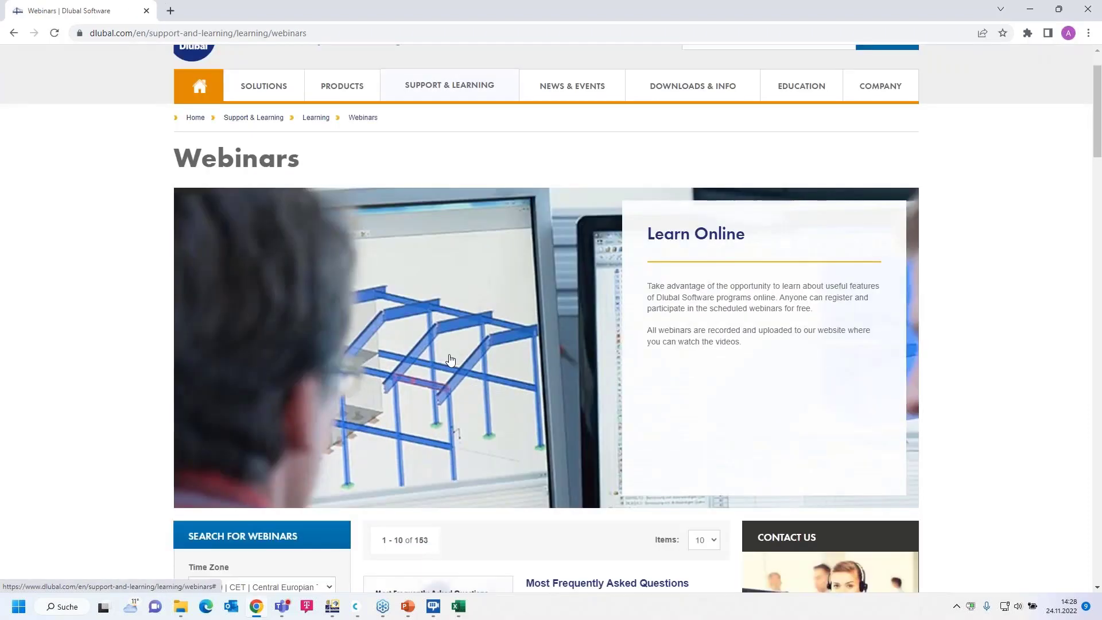
{"action": "scroll", "coordinate": [588, 350], "scroll_direction": "down", "scroll_amount": 1}
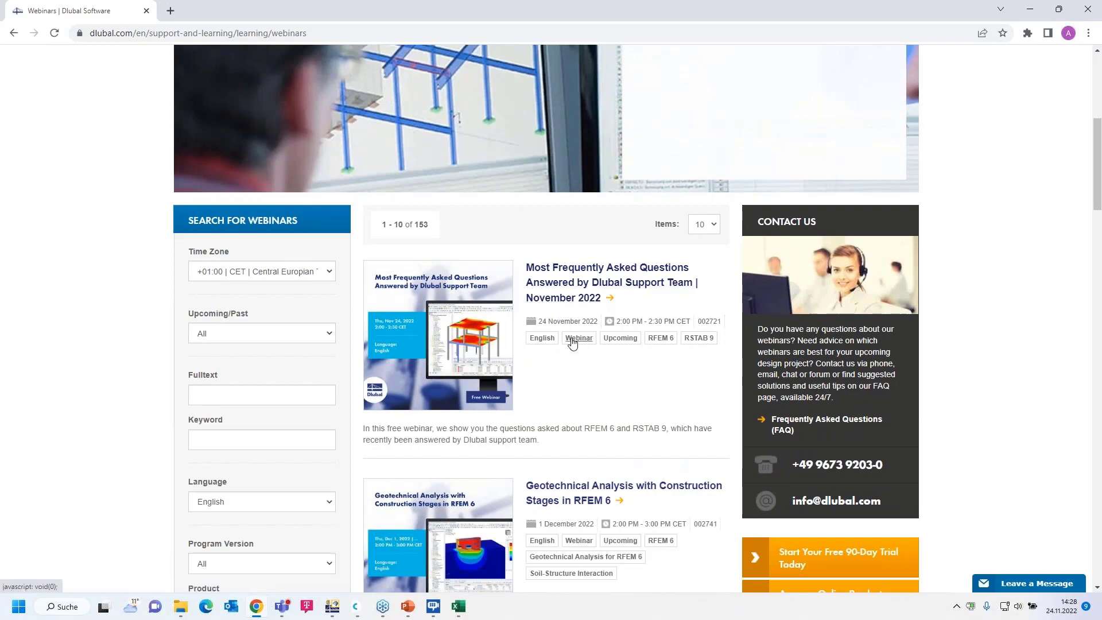
{"action": "scroll", "coordinate": [572, 343], "scroll_direction": "down", "scroll_amount": 1}
{"action": "scroll", "coordinate": [573, 343], "scroll_direction": "down", "scroll_amount": 3}
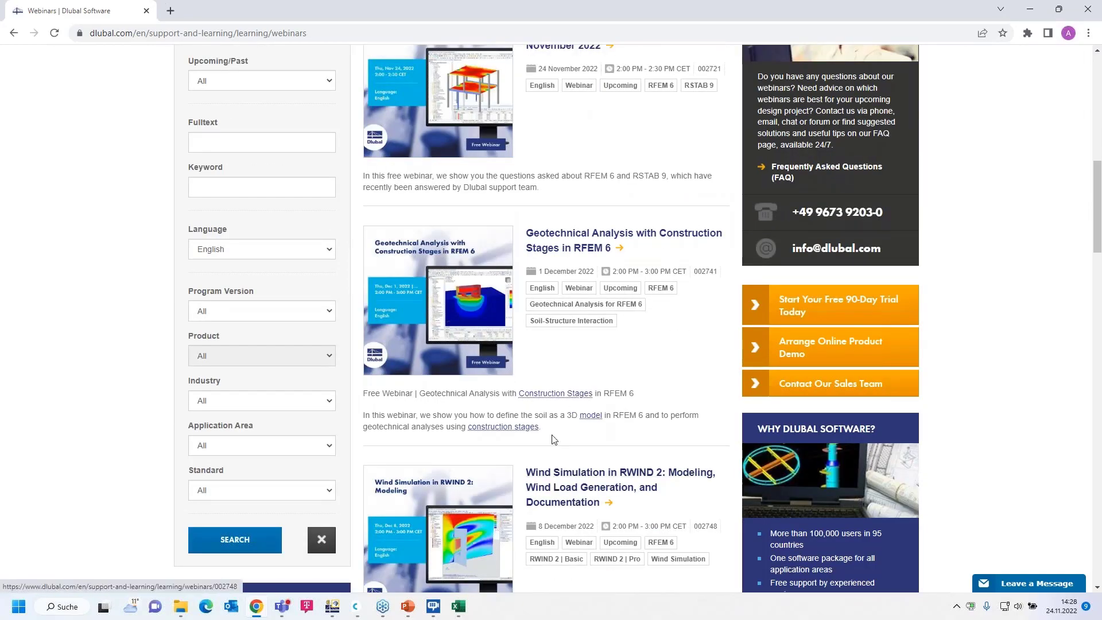
{"action": "scroll", "coordinate": [555, 370], "scroll_direction": "down", "scroll_amount": 8}
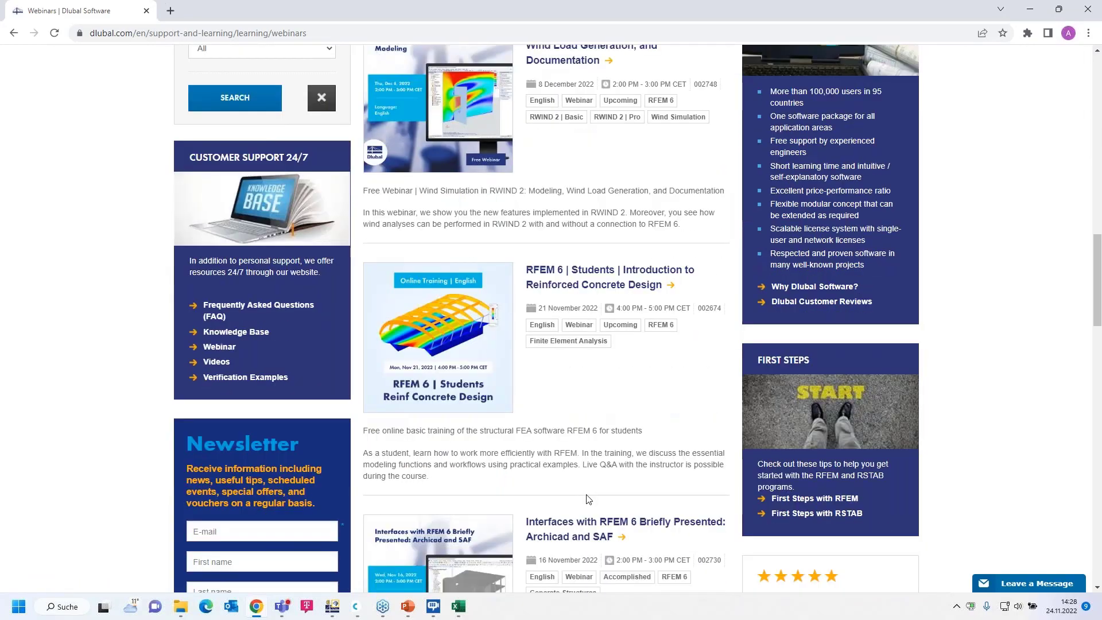
{"action": "scroll", "coordinate": [588, 498], "scroll_direction": "down", "scroll_amount": 4}
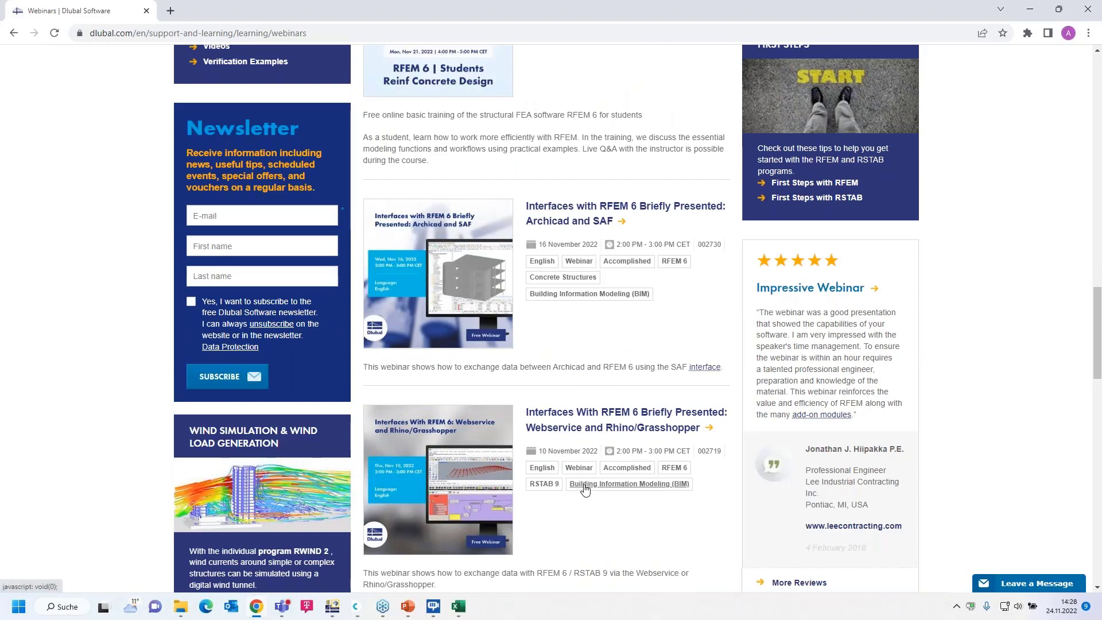
{"action": "scroll", "coordinate": [584, 488], "scroll_direction": "up", "scroll_amount": 5}
{"action": "scroll", "coordinate": [585, 489], "scroll_direction": "up", "scroll_amount": 12}
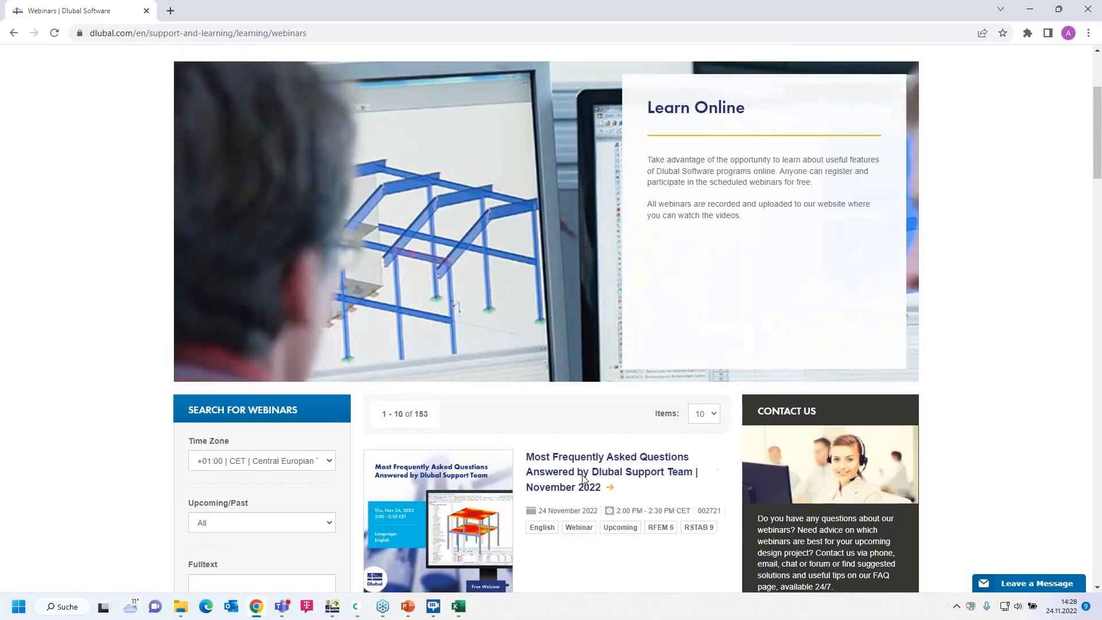
Open the Most Frequently Asked Questions webinar of November 2022 and review its page down to the Models to Download section.
{"action": "scroll", "coordinate": [583, 479], "scroll_direction": "down", "scroll_amount": 4}
{"action": "left_click", "coordinate": [556, 225]}
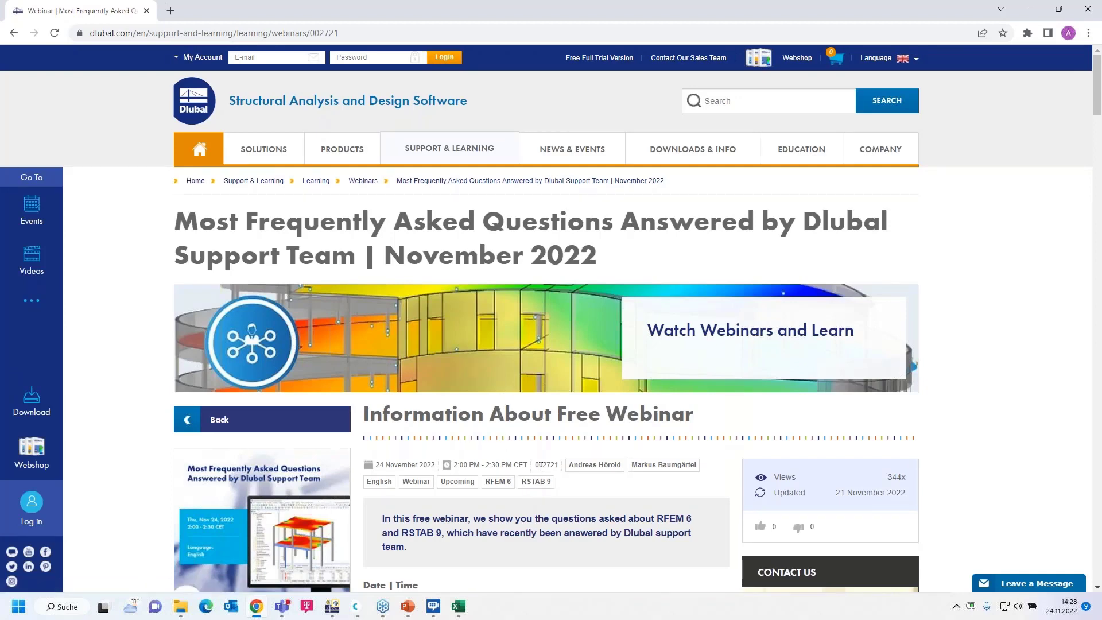
{"action": "scroll", "coordinate": [540, 466], "scroll_direction": "down", "scroll_amount": 6}
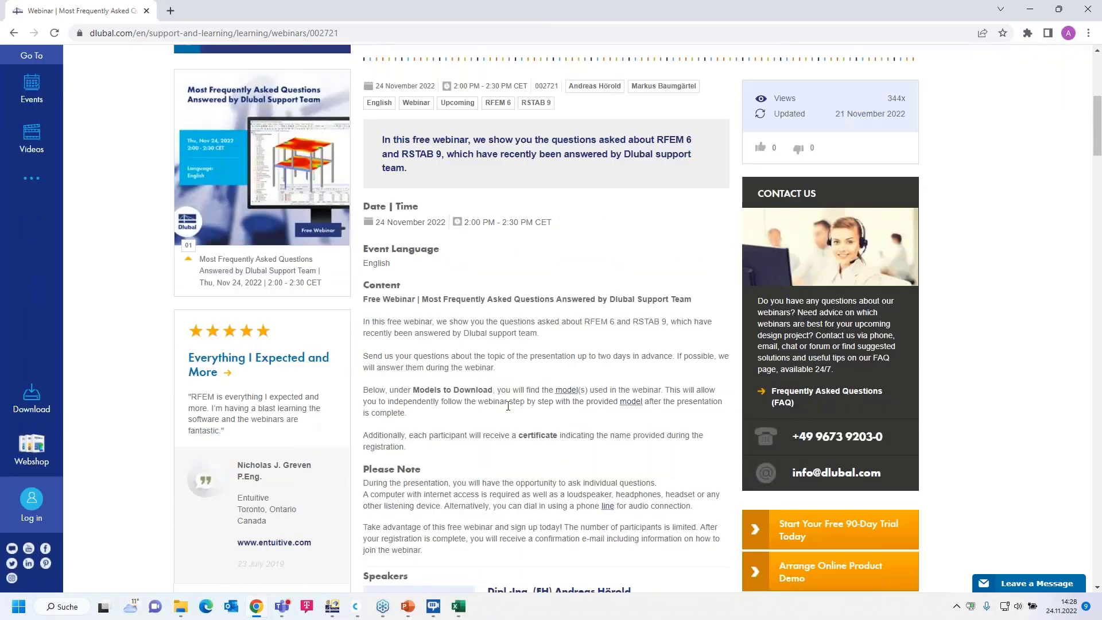
{"action": "scroll", "coordinate": [452, 463], "scroll_direction": "down", "scroll_amount": 1}
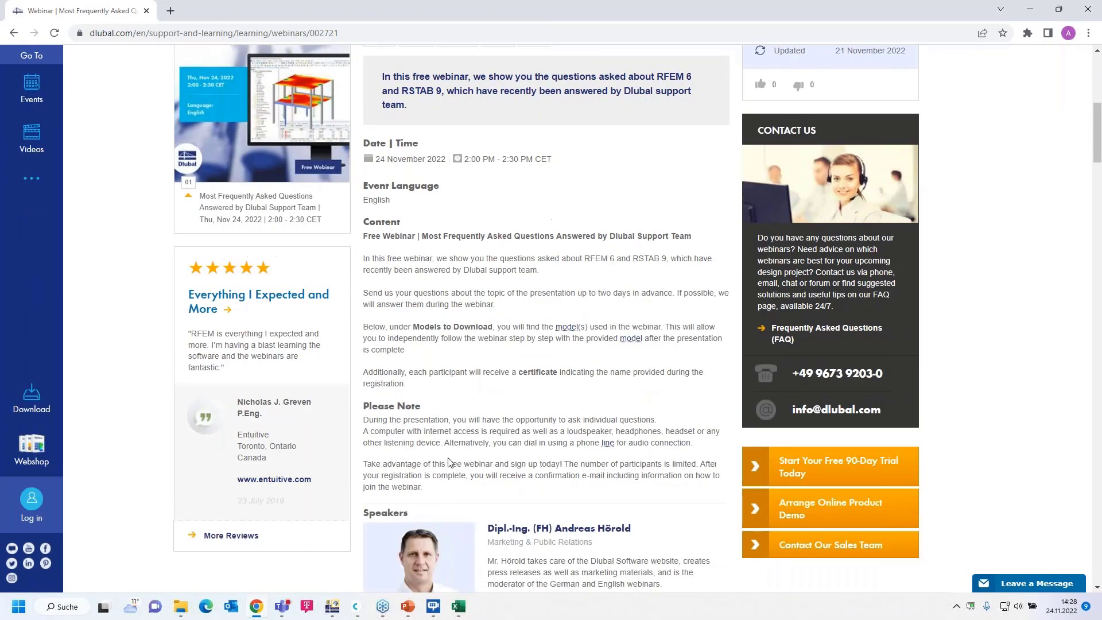
{"action": "scroll", "coordinate": [448, 463], "scroll_direction": "down", "scroll_amount": 15}
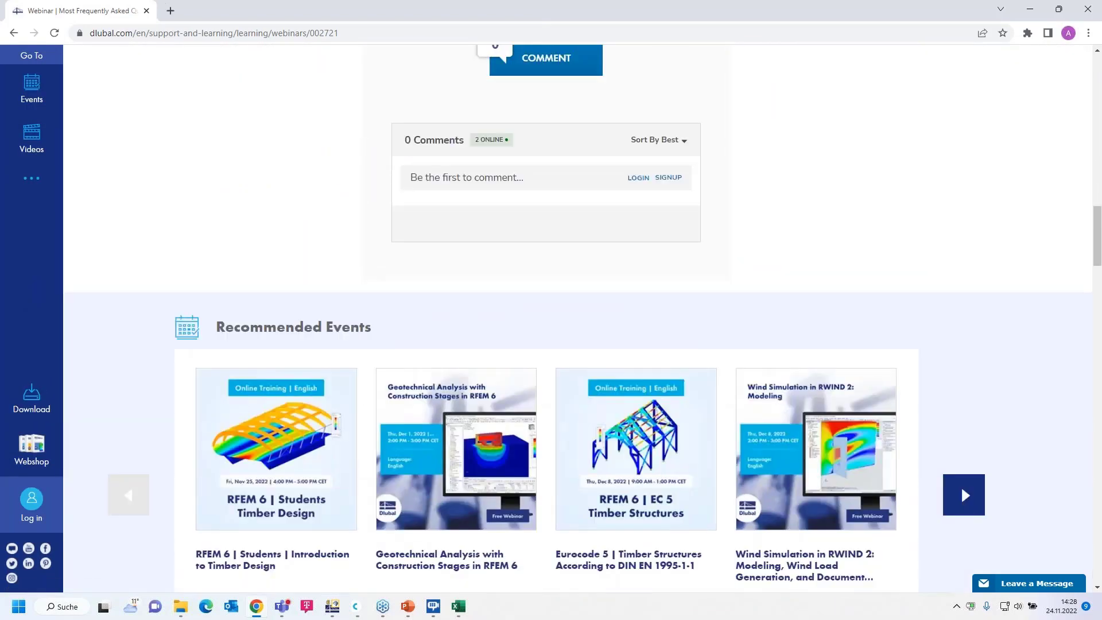
{"action": "scroll", "coordinate": [587, 407], "scroll_direction": "down", "scroll_amount": 12}
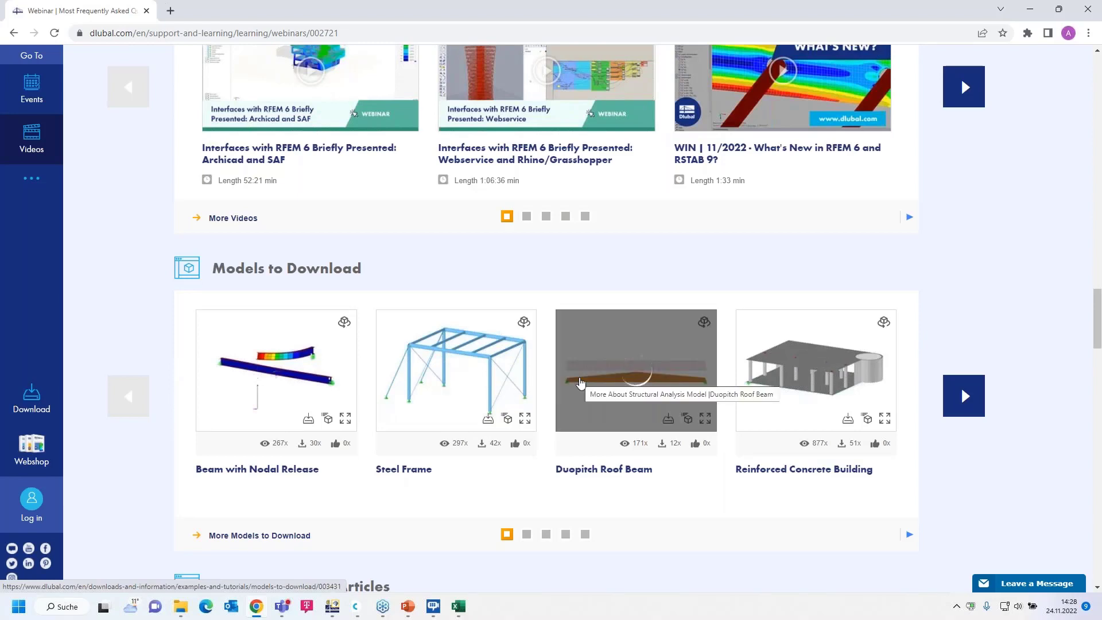
Open the Free Full Trial Version page and look over the RFEM 6, RSTAB 9, RSECTION 1 and RWIND 2 trial downloads.
{"action": "scroll", "coordinate": [514, 287], "scroll_direction": "up", "scroll_amount": 1}
{"action": "scroll", "coordinate": [513, 288], "scroll_direction": "up", "scroll_amount": 20}
{"action": "scroll", "coordinate": [512, 289], "scroll_direction": "up", "scroll_amount": 10}
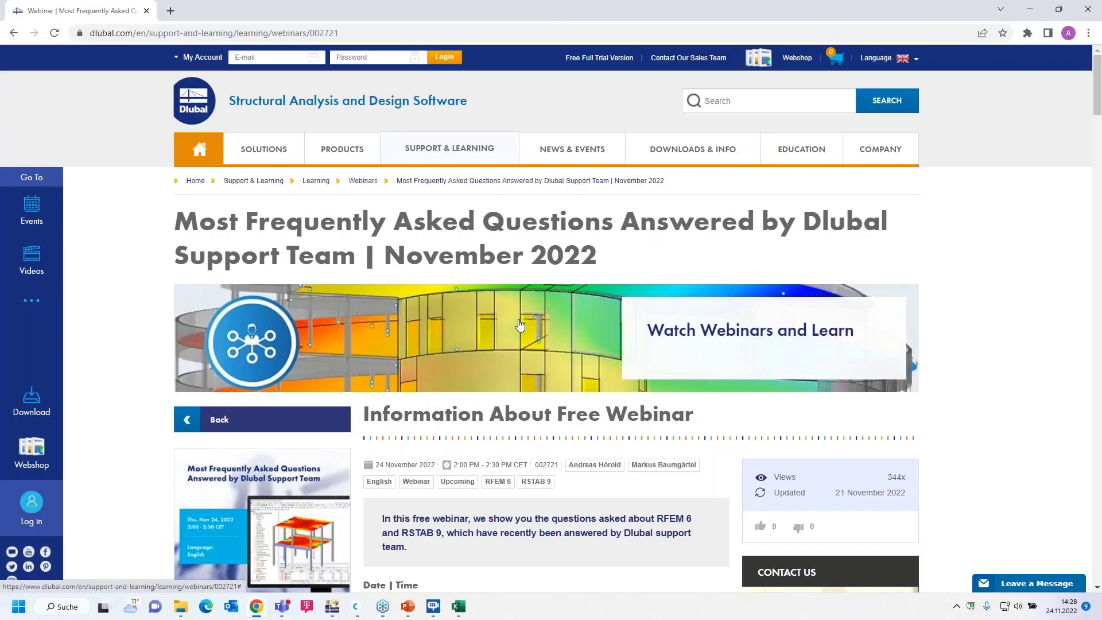
{"action": "left_click", "coordinate": [591, 58]}
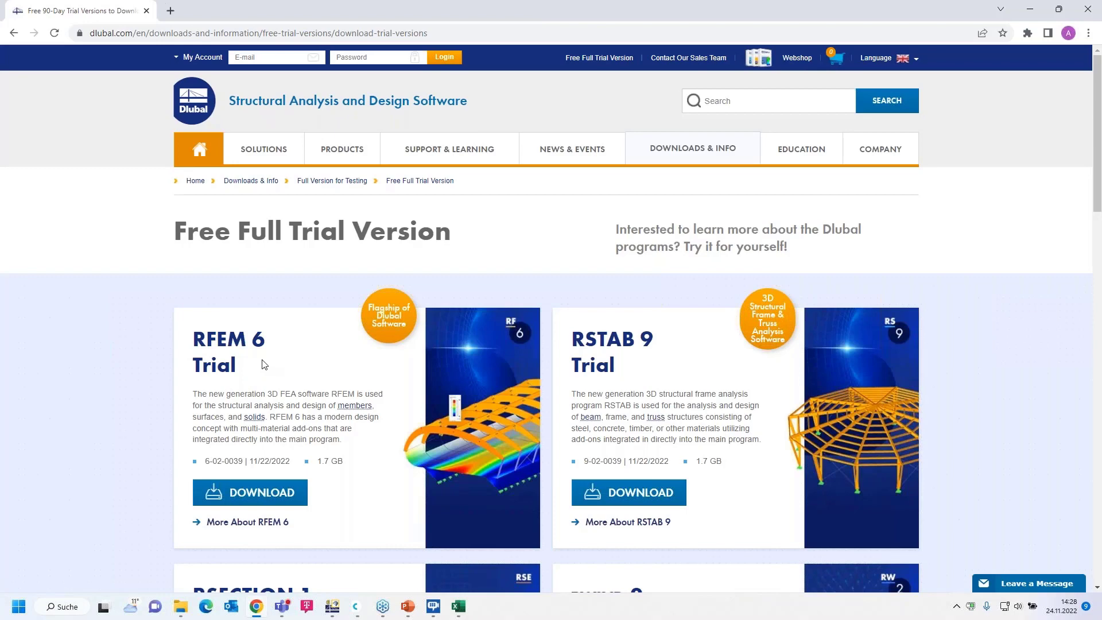
{"action": "scroll", "coordinate": [576, 372], "scroll_direction": "down", "scroll_amount": 2}
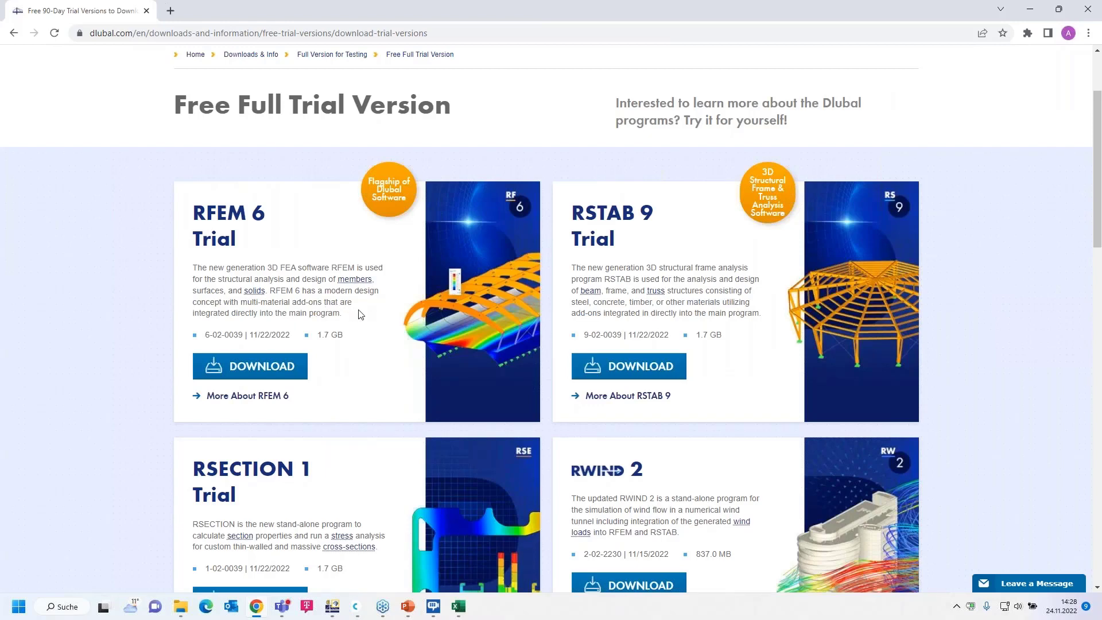
{"action": "scroll", "coordinate": [360, 315], "scroll_direction": "down", "scroll_amount": 1}
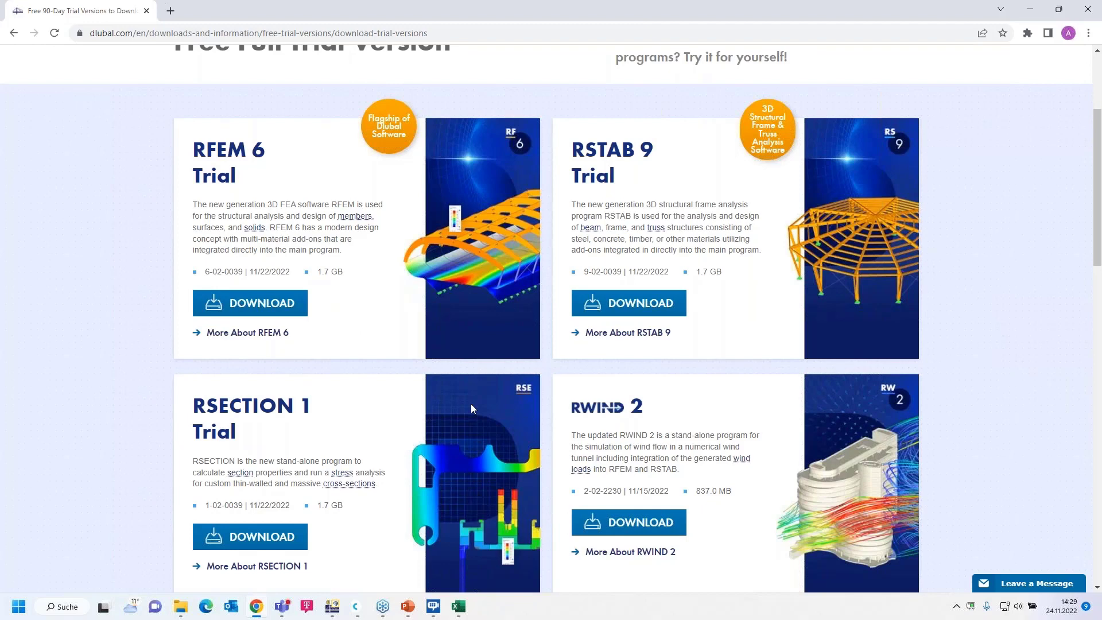
{"action": "scroll", "coordinate": [471, 404], "scroll_direction": "up", "scroll_amount": 3}
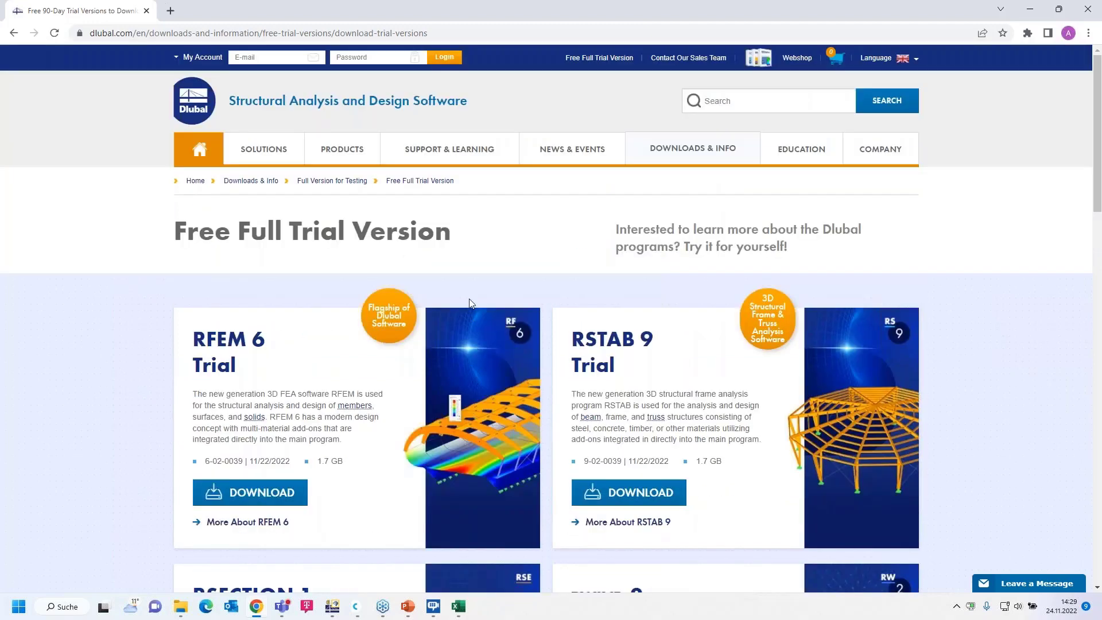